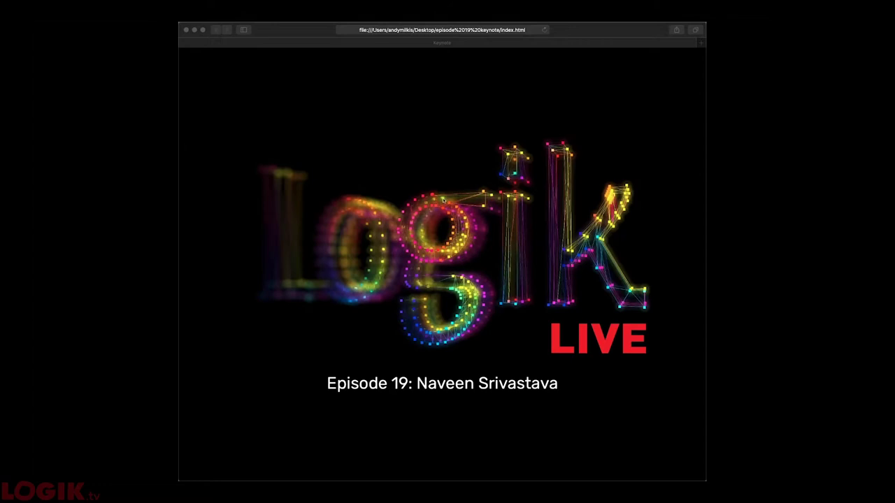
click(433, 222)
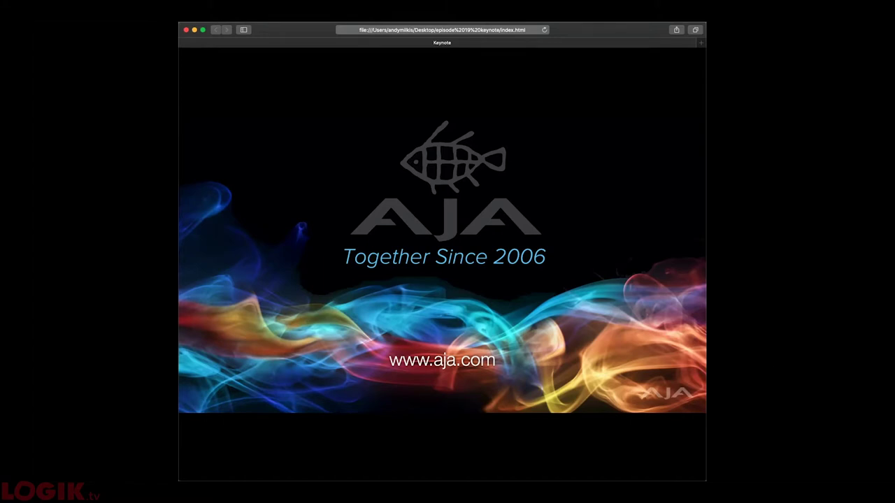
key(super+Tab)
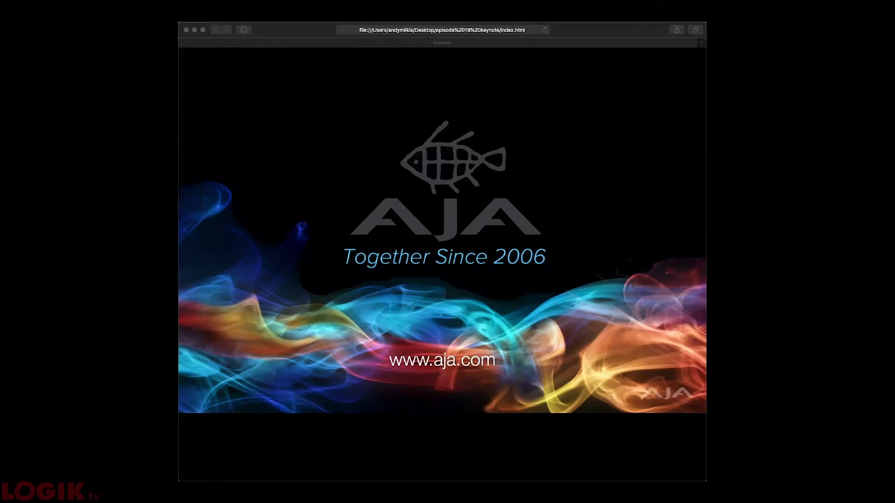
click(628, 133)
click(573, 259)
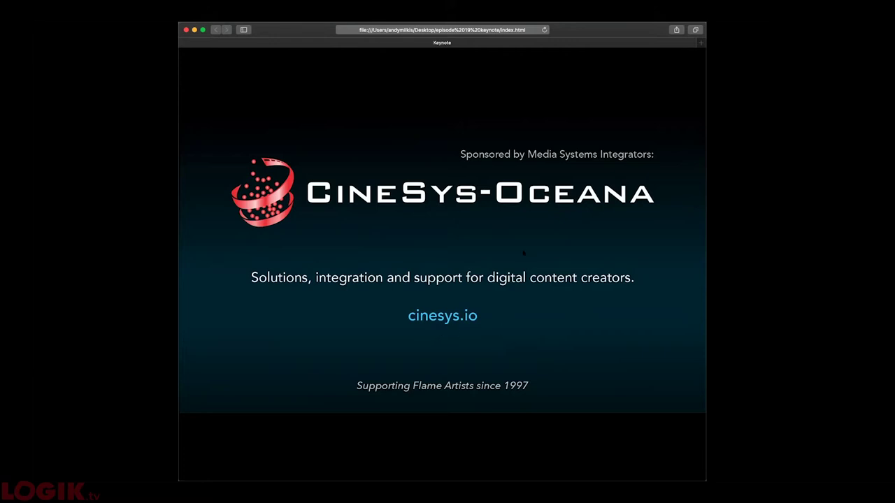
key(Right)
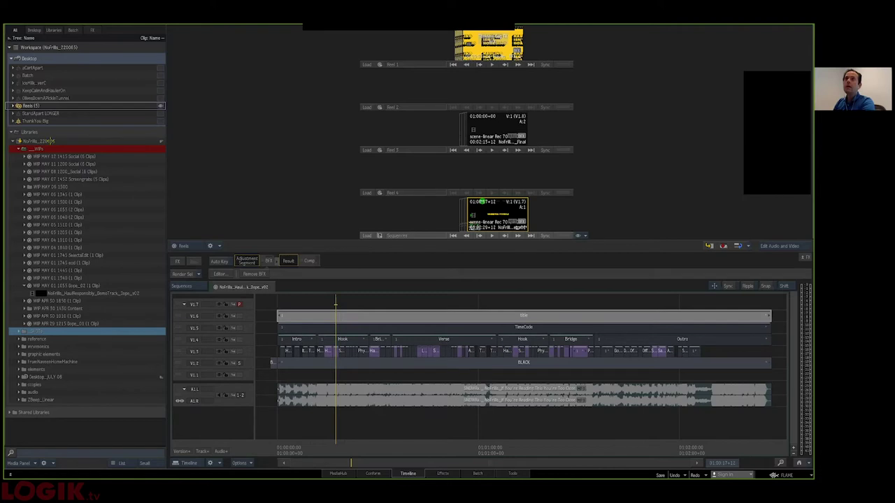
Collapse the WIPs folder and open the demo track sequence from the Sequences reel in the player.
click(19, 149)
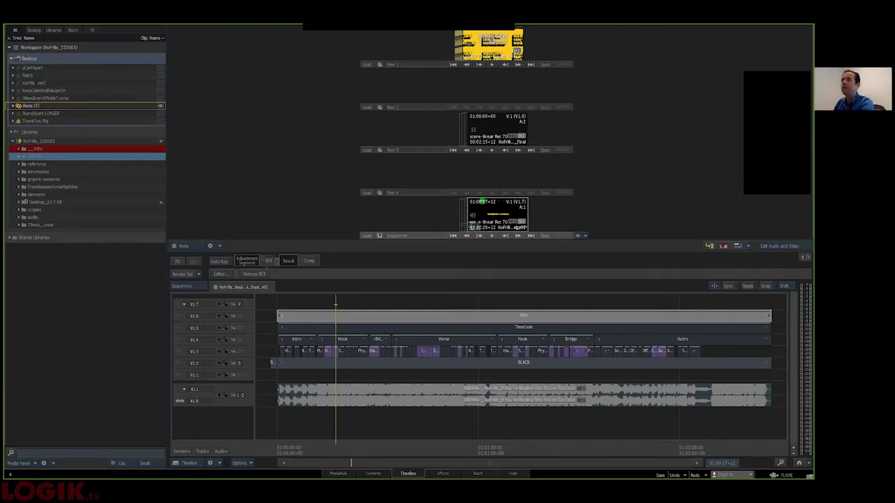
double_click(478, 221)
key(Escape)
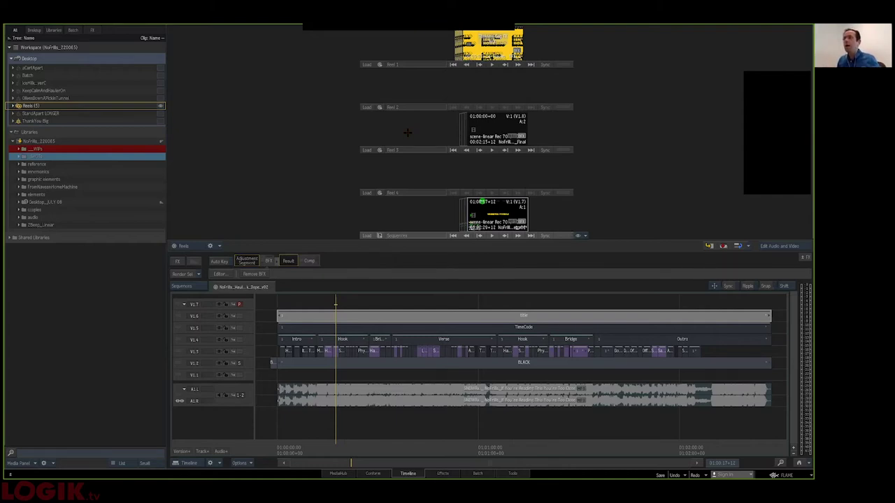
double_click(476, 216)
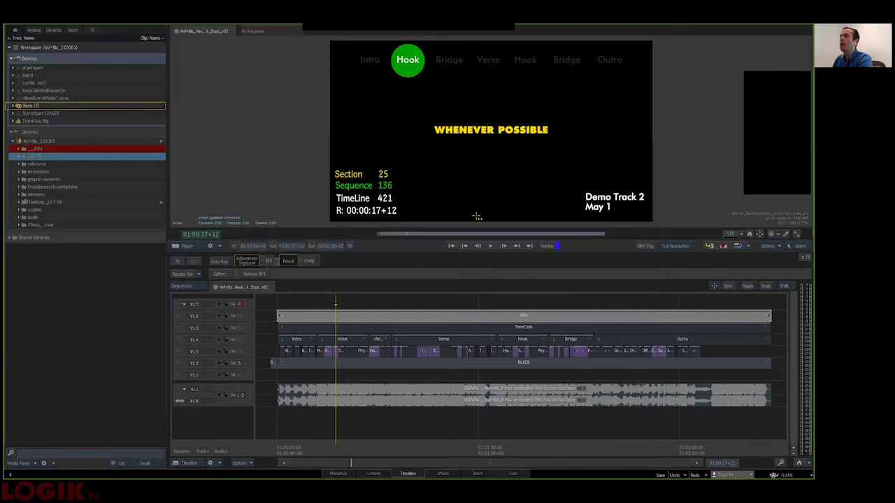
Park the playhead at 01:00:04+00 in the intro and lower the viewed track to V1.3 to inspect the layers one by one.
click(289, 447)
drag(289, 447, 289, 448)
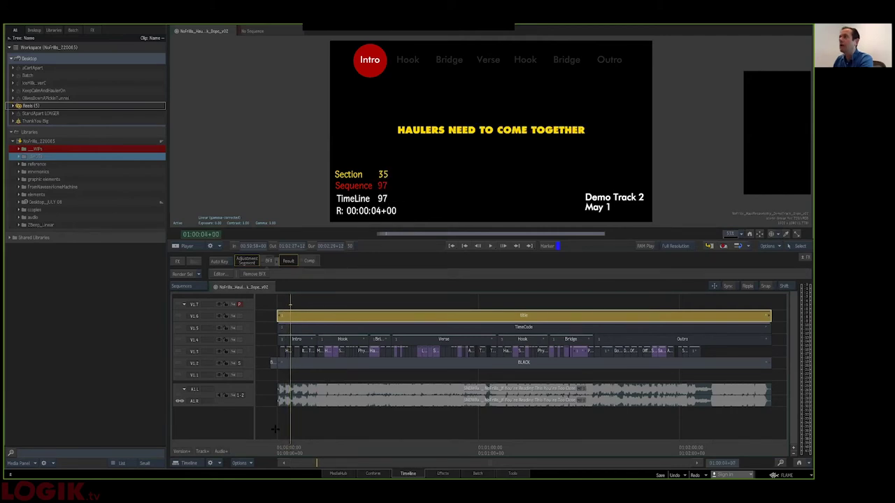
key(Down)
key(Down)
key(Down)
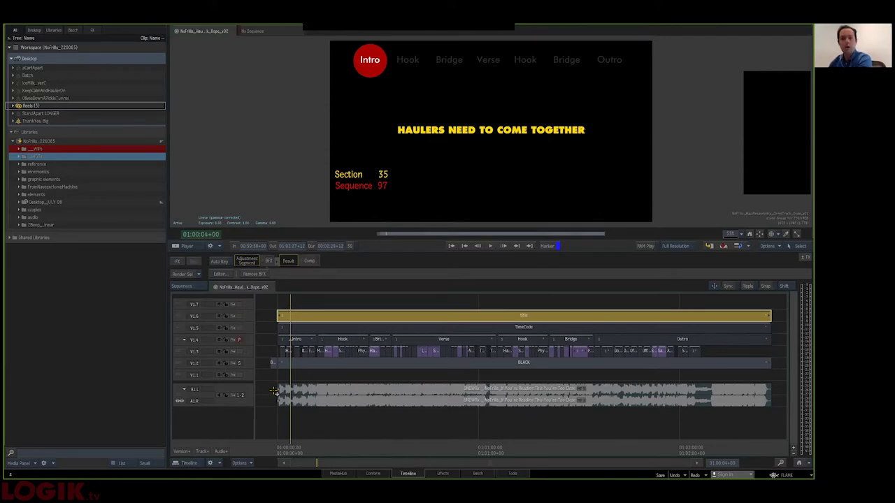
key(Down)
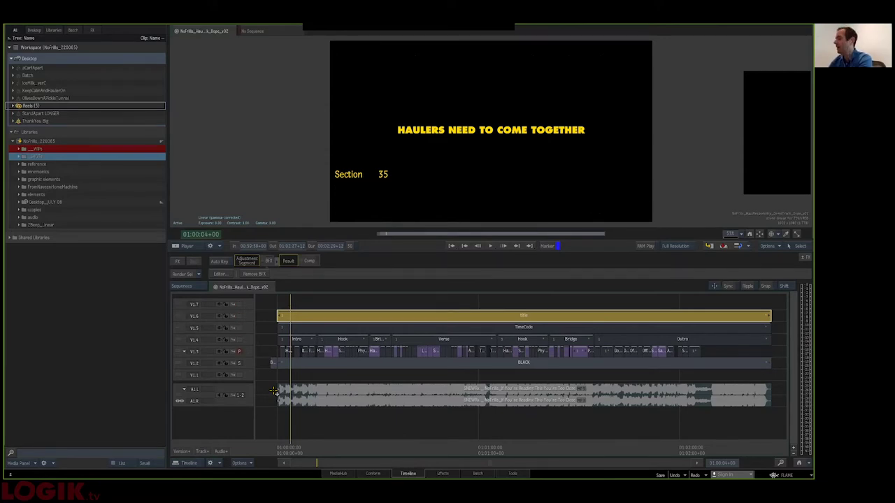
key(Down)
key(Up)
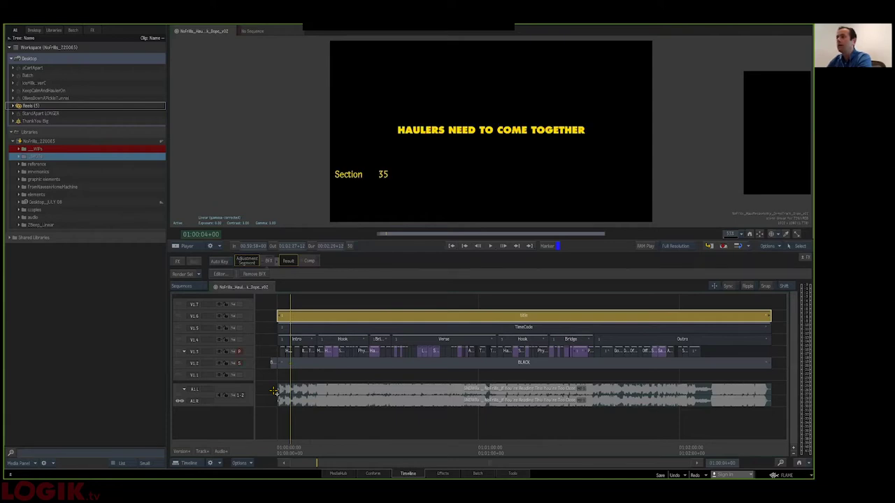
Play the lyric layer on V1.3 from the intro to 01:00:12+13 at the start of the hook.
drag(290, 451, 307, 446)
key(space)
key(space)
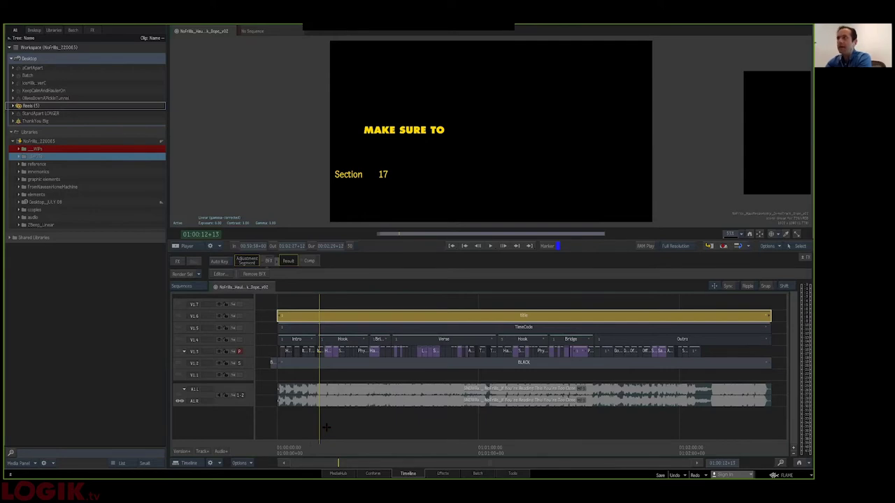
Raise the viewed track back to V1.6 and scrub the sequence to 01:00:58+20 in the verse.
key(Page_Up)
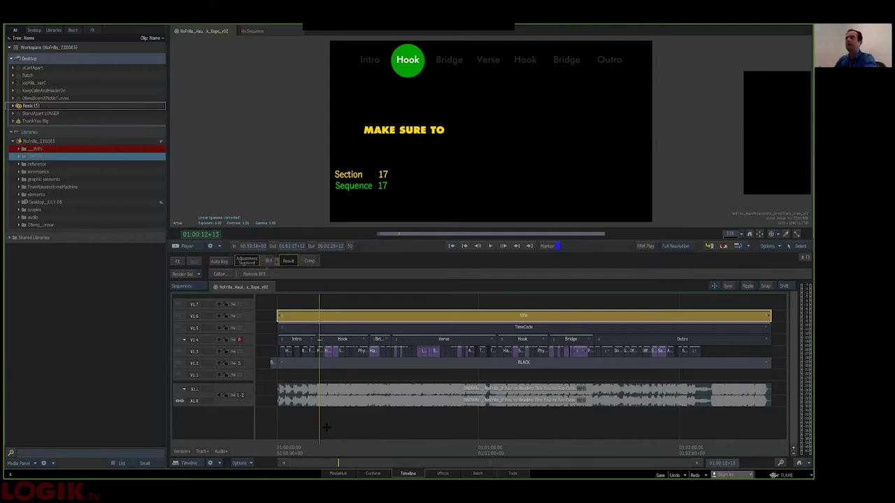
key(Page_Up)
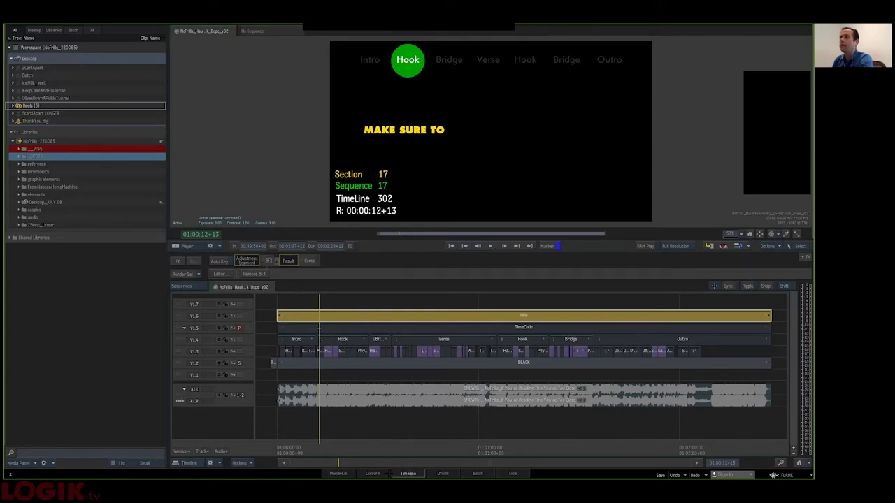
mouse_move(319, 444)
mouse_down()
mouse_move(378, 452)
mouse_move(450, 444)
mouse_move(473, 418)
mouse_up()
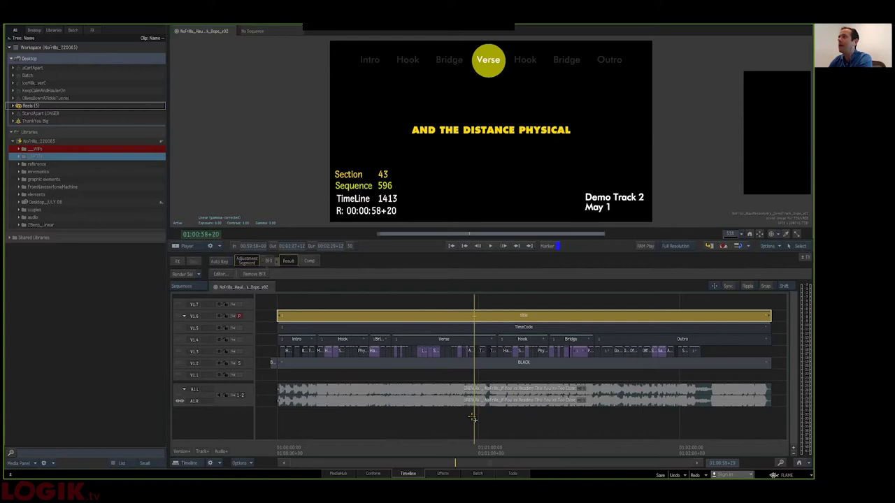
Return to the reels, expand the WIPs folder and put the WIP APR 30 1430 Content clips into Reel 4.
key(Escape)
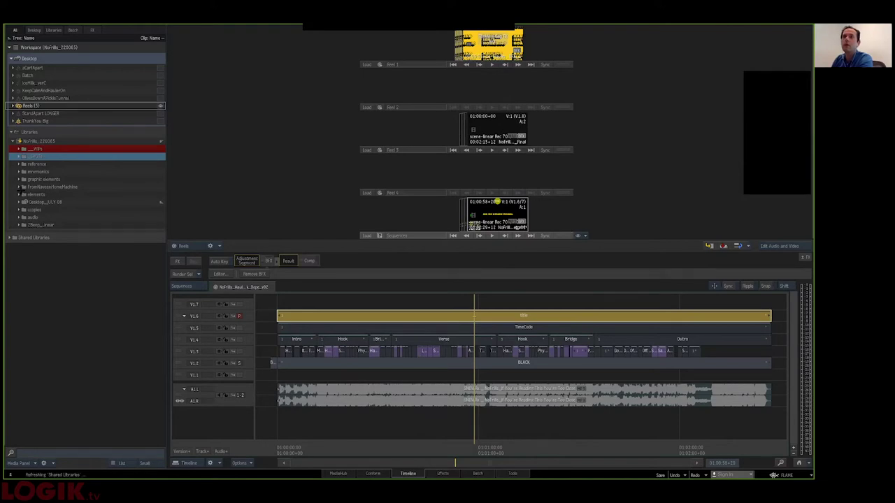
click(19, 149)
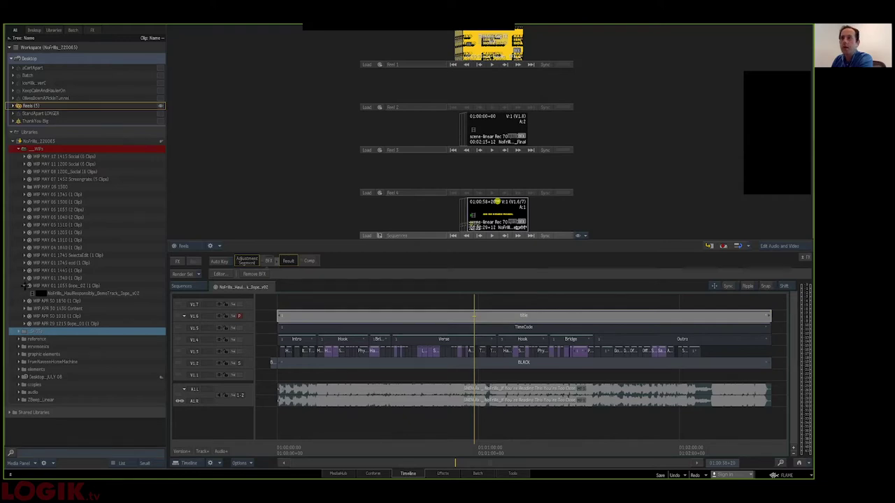
click(25, 286)
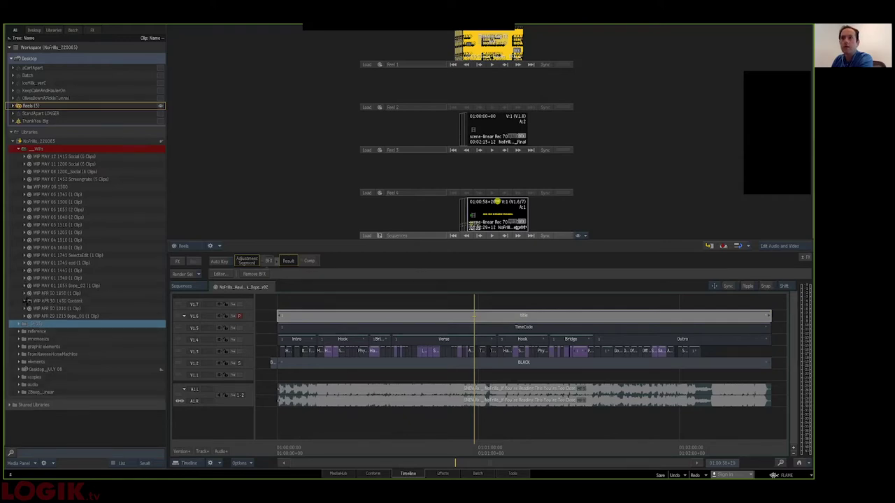
click(25, 300)
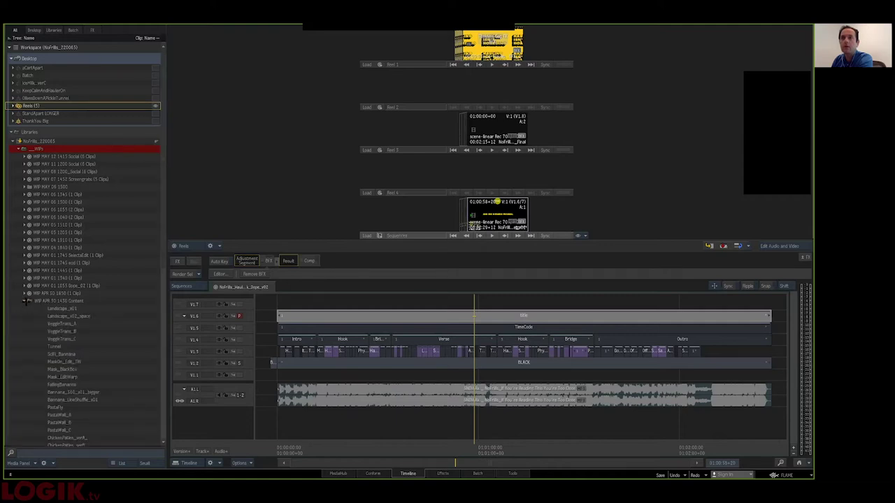
click(28, 302)
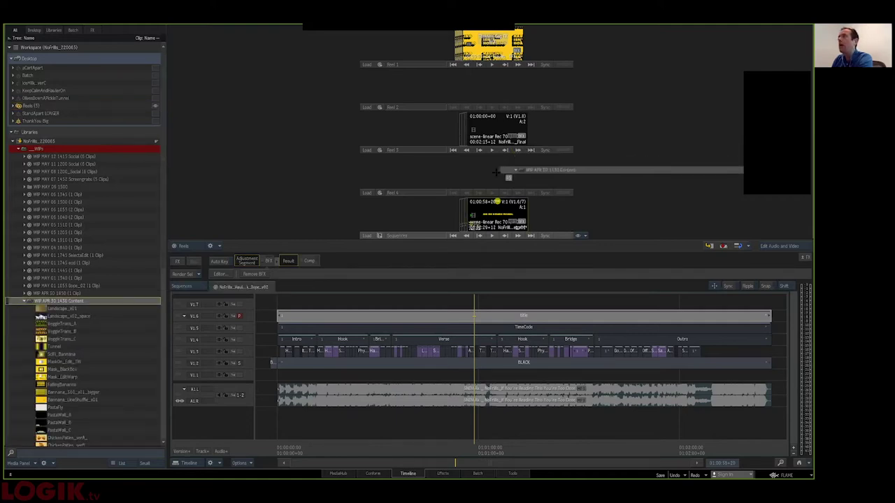
drag(490, 172, 491, 172)
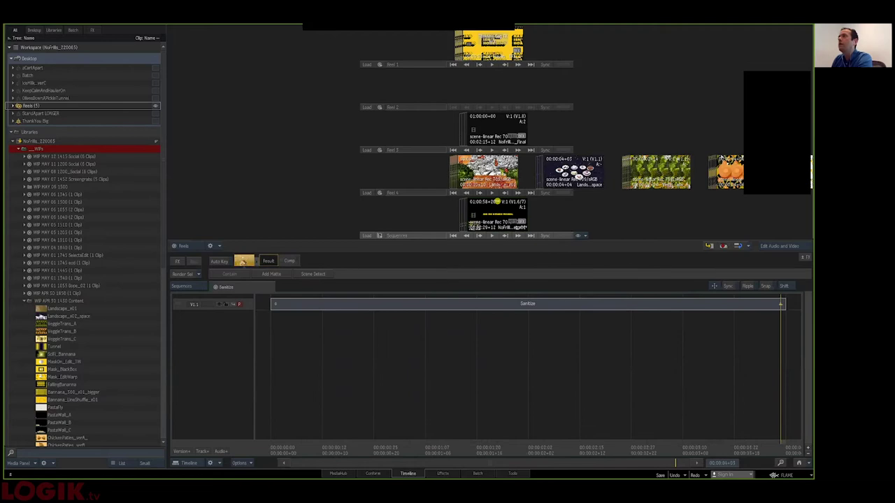
Browse the content clips in Reel 4 and play the FallingBananna clip in the player.
mouse_move(578, 175)
mouse_down()
mouse_move(428, 170)
mouse_move(449, 180)
mouse_up()
drag(527, 169, 405, 171)
drag(582, 171, 447, 171)
click(479, 165)
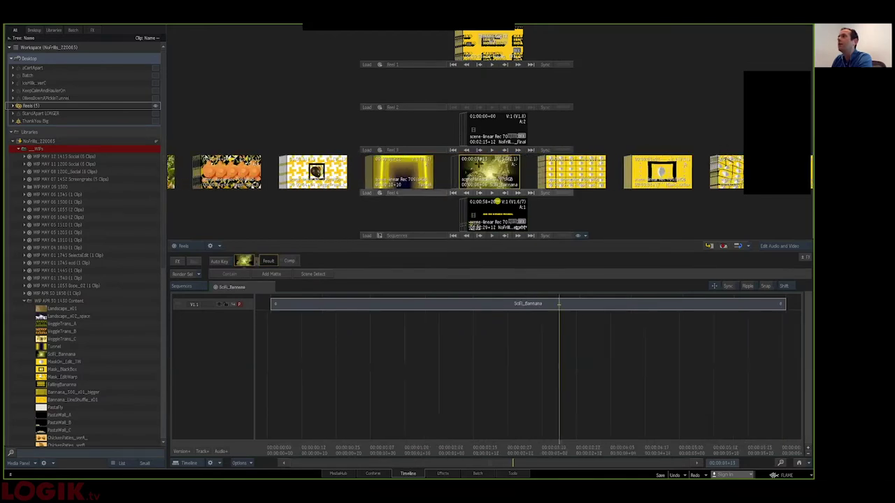
drag(601, 171, 494, 171)
scroll(496, 170, right, 6)
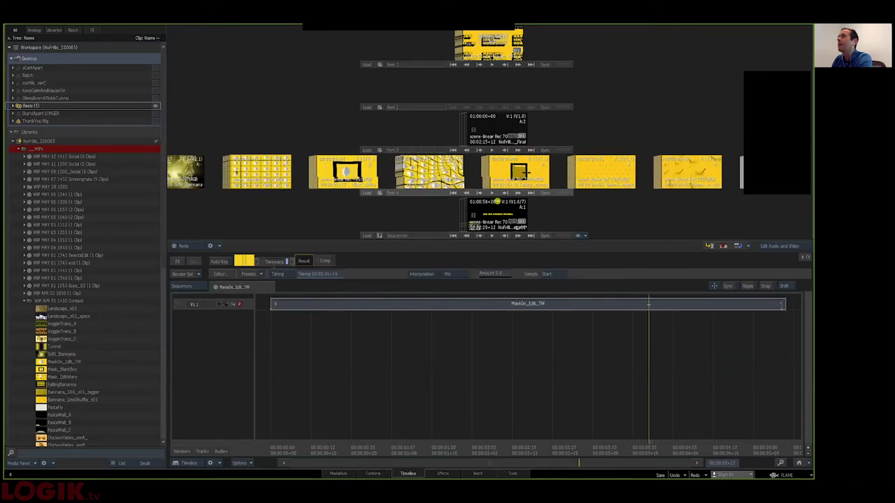
double_click(525, 172)
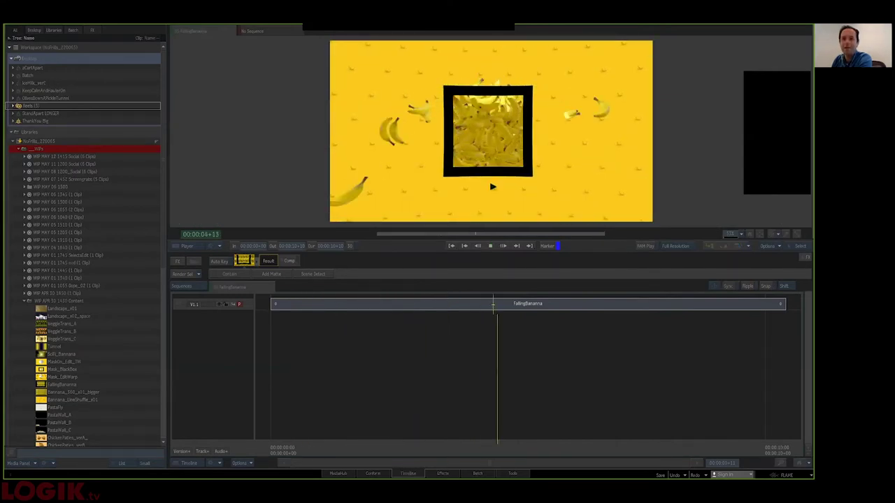
key(space)
drag(508, 225, 534, 226)
key(Escape)
Browse further along Reel 4 and play the ChickenPaties_verA_ clip from its beginning.
drag(622, 171, 508, 172)
drag(574, 172, 467, 173)
drag(726, 172, 321, 173)
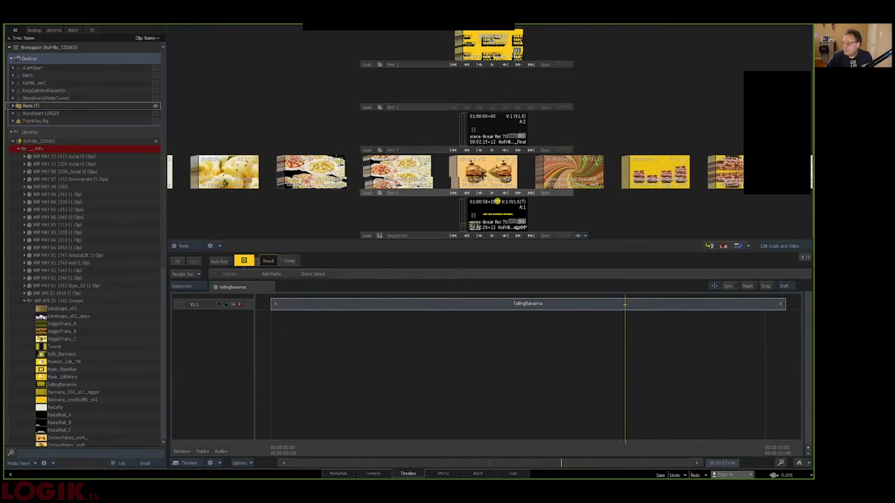
double_click(473, 186)
drag(431, 235, 377, 235)
click(490, 245)
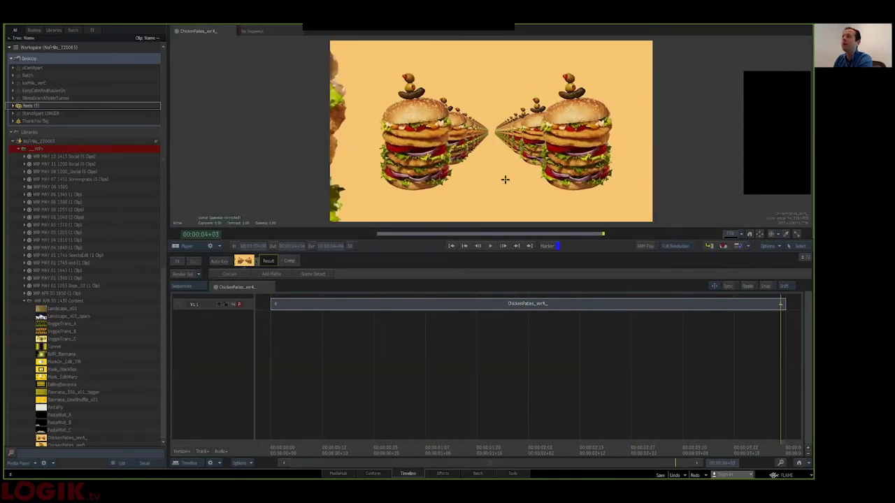
key(Escape)
Open the neighbouring ChickenPaties_verB_ clip, scrub through its swirl animation and return to the reels.
key(Right)
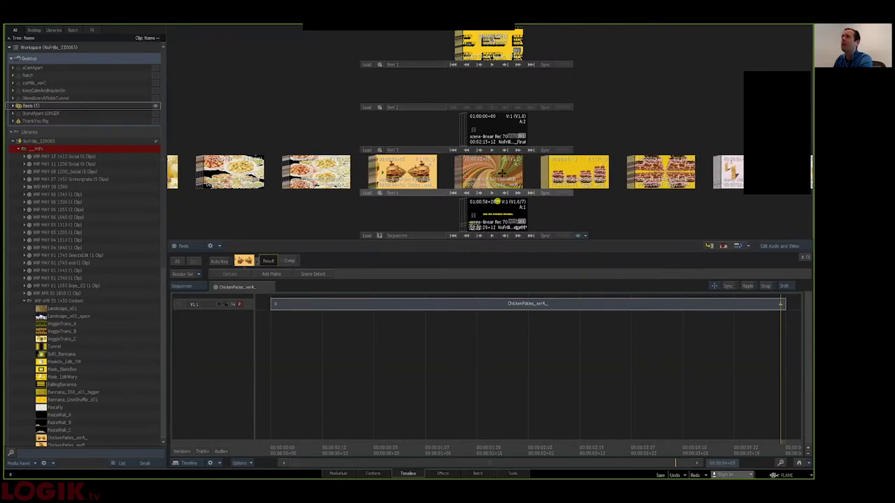
key(Escape)
drag(471, 238, 562, 231)
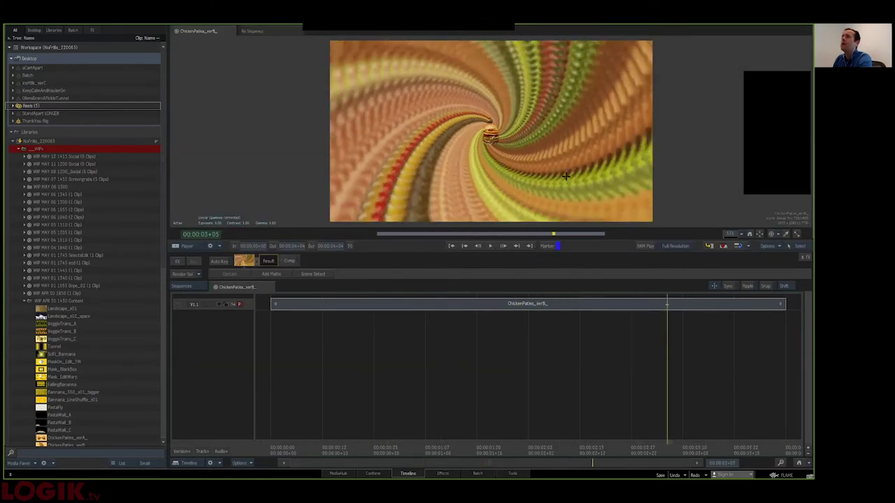
key(Escape)
Play the ZiggyDeliMeats_verB_ clip of the growing sandwiches, then return to the reels.
drag(492, 233, 427, 233)
click(491, 246)
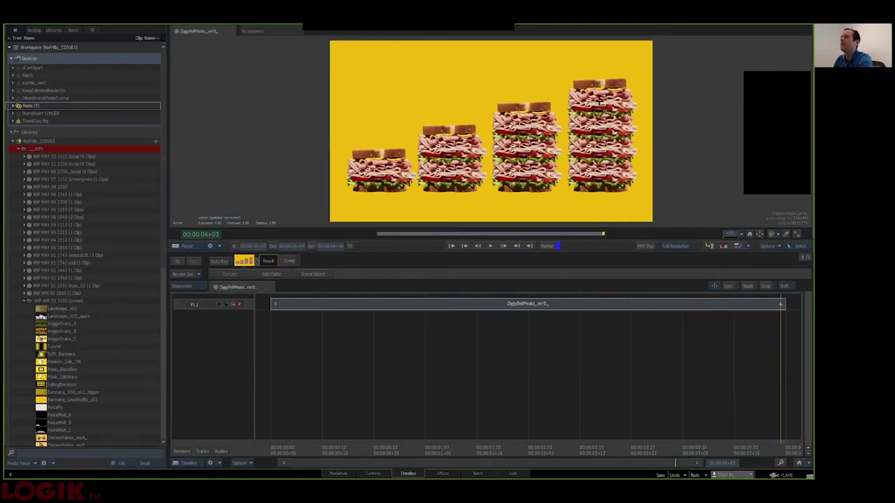
key(Escape)
Open the ZiggyDeliMeats_verA_ clip, play it from near its start and return to the reels.
scroll(489, 172, right, 1)
double_click(532, 175)
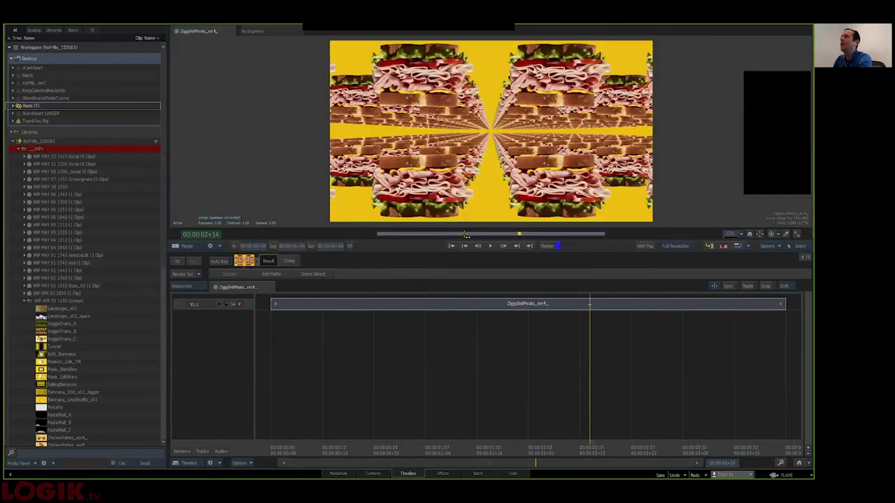
drag(446, 235, 389, 234)
click(488, 245)
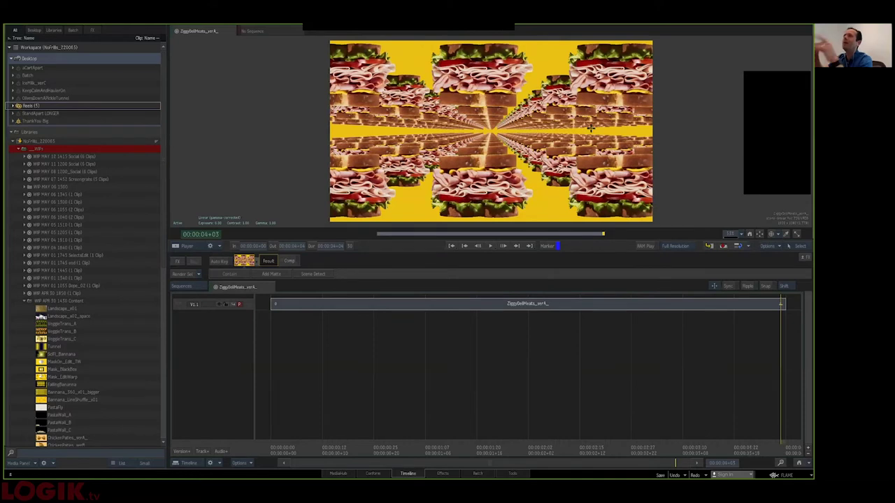
key(Escape)
Browse Reel 4 to the bacon clips and open Bacon_VerC_001 in the player.
scroll(543, 181, right, 5)
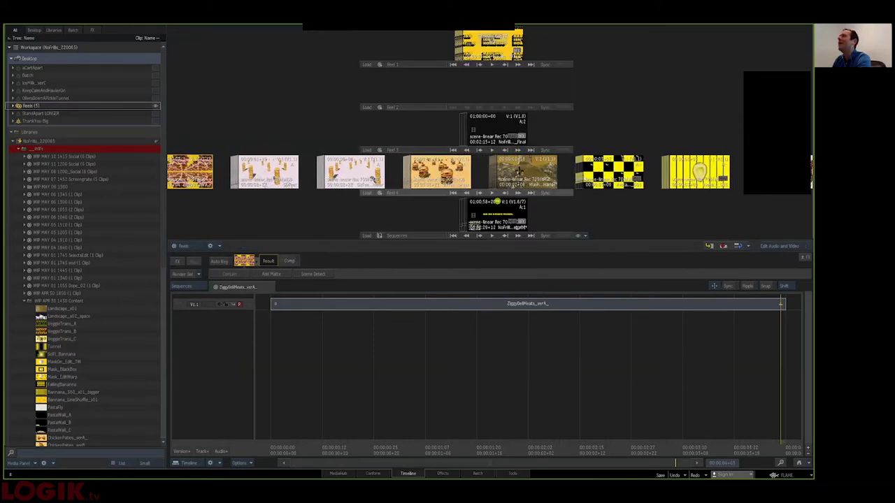
scroll(521, 170, right, 5)
scroll(552, 169, right, 3)
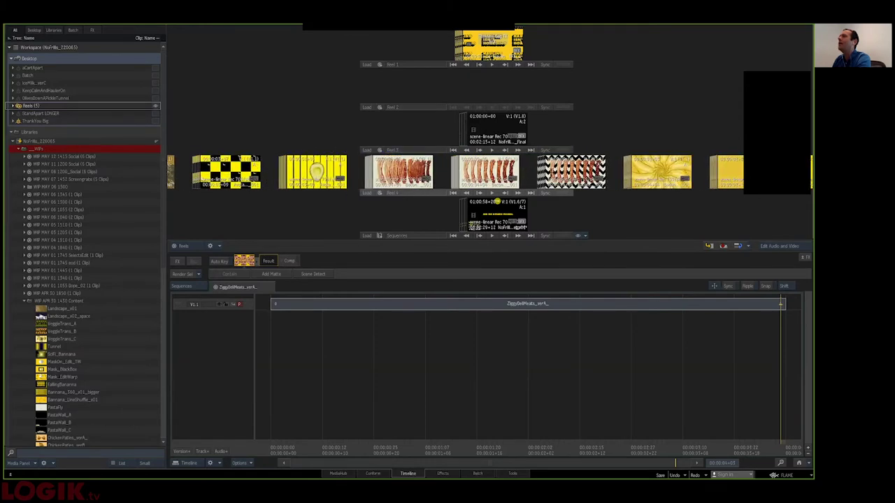
scroll(518, 168, right, 1)
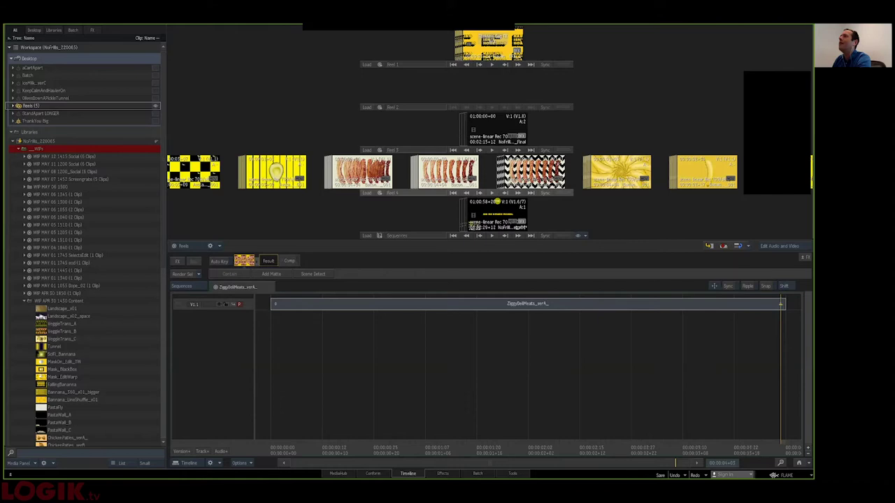
key(grave)
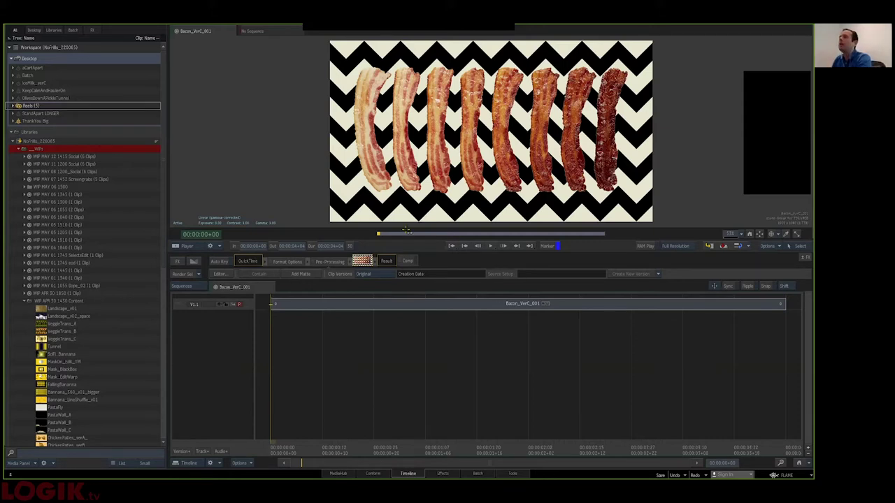
Rewind Bacon_VerC_001 to its first frame, play it through and return to the reels.
drag(396, 234, 377, 232)
click(491, 246)
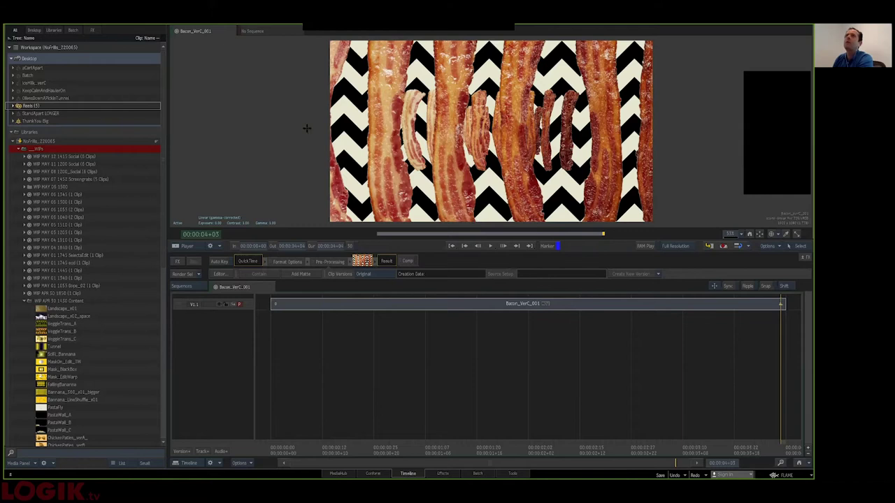
key(Escape)
Browse Reel 4 to ChickenWings_verA_001, play the chicken wings clip and return to the reels.
drag(453, 162, 544, 170)
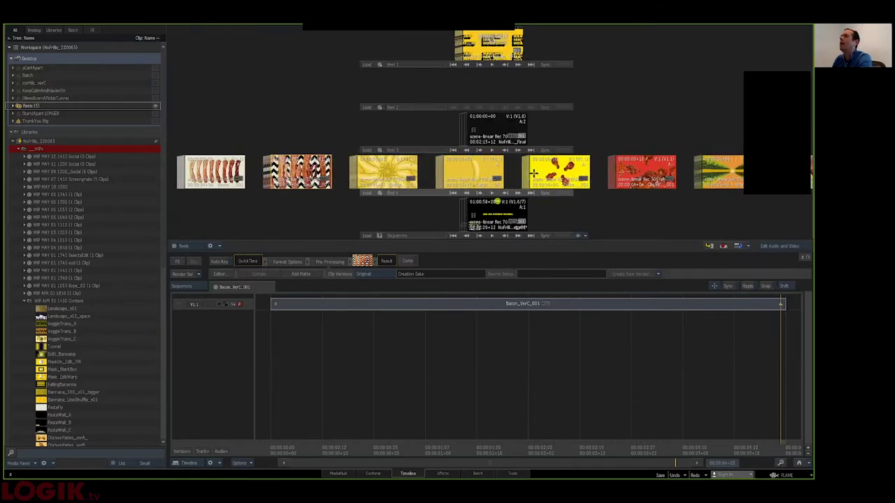
scroll(539, 173, right, 2)
double_click(504, 183)
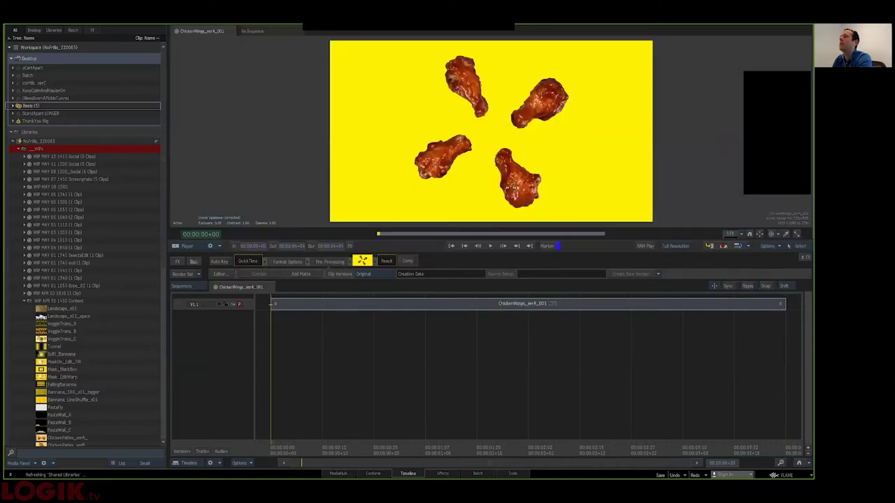
click(491, 246)
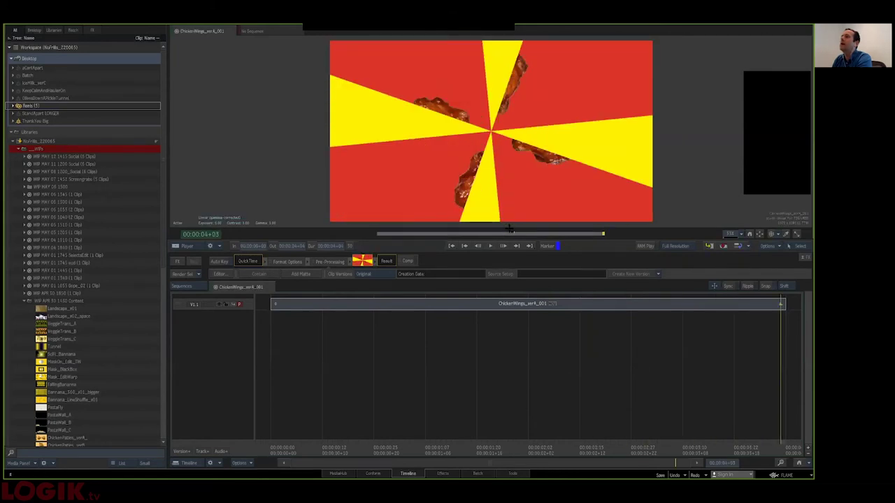
key(Escape)
Open the HolyCauliflower_001 clip of the vegetable tunnel, play it and return to the reels.
drag(566, 173, 447, 173)
double_click(496, 202)
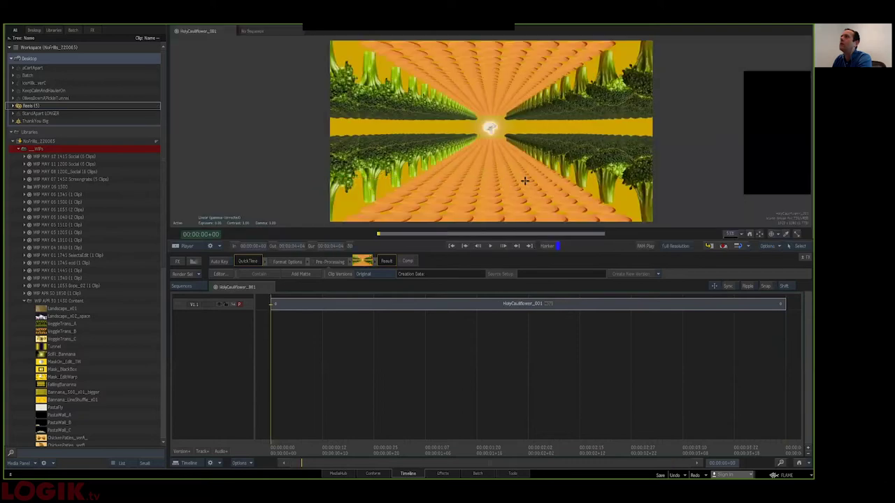
click(490, 246)
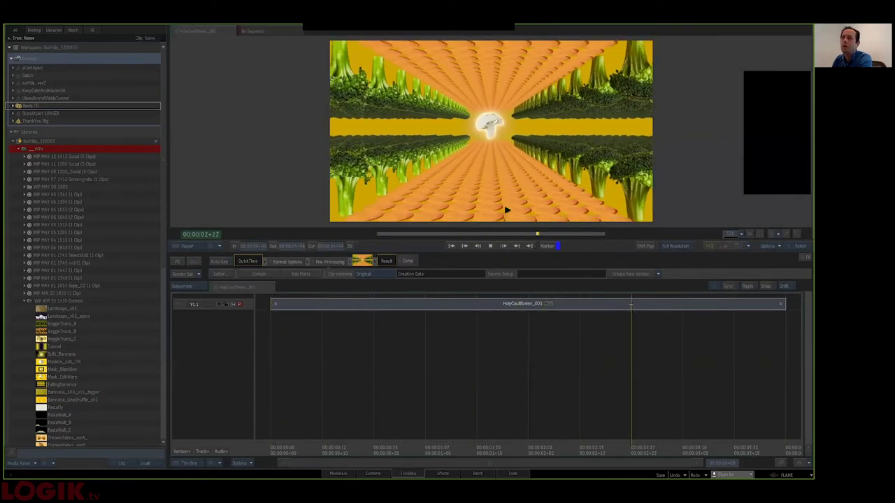
key(Escape)
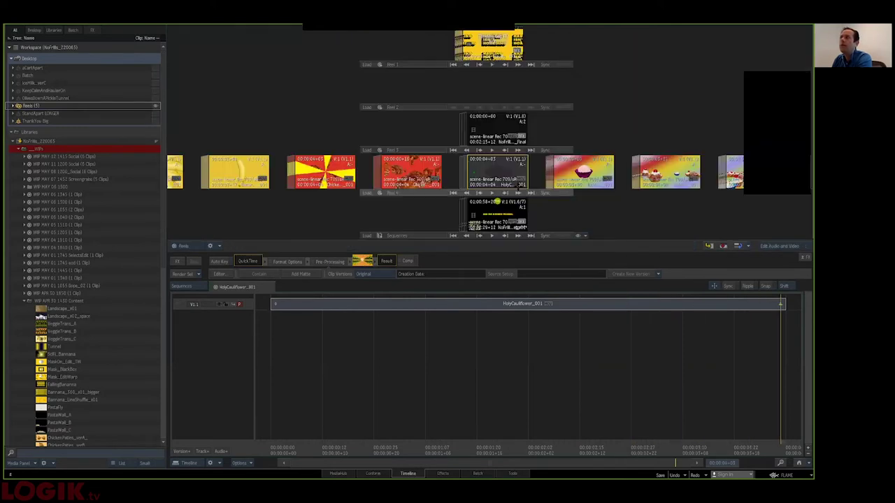
Browse the remaining Reel 4 clips, open the OlivesDownAPickleTunnel batch setup and go to its first frame.
scroll(525, 166, right, 2)
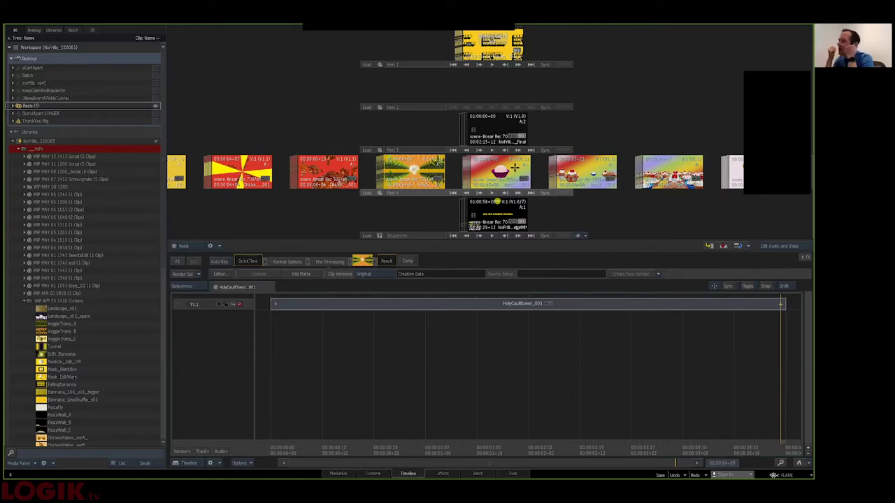
drag(601, 161, 461, 167)
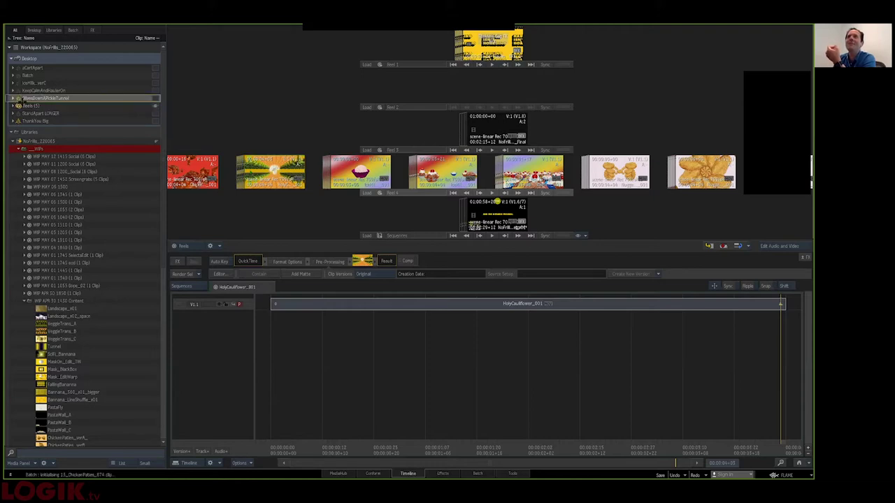
click(478, 474)
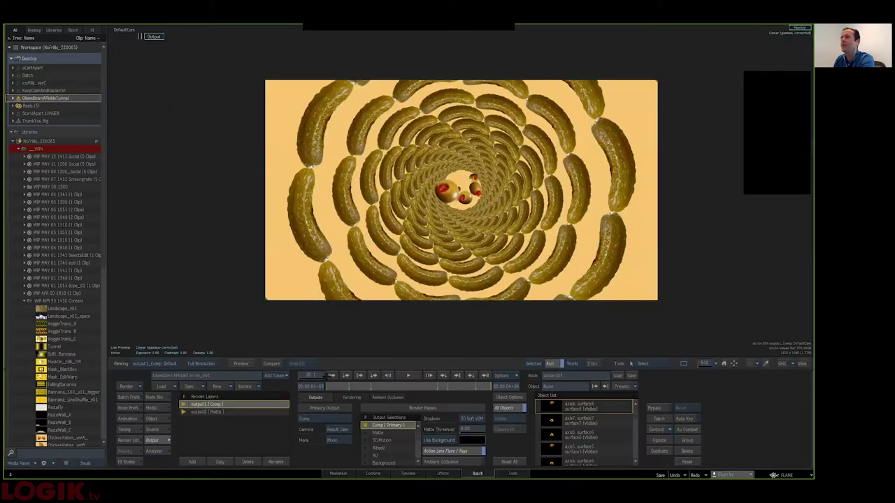
click(331, 375)
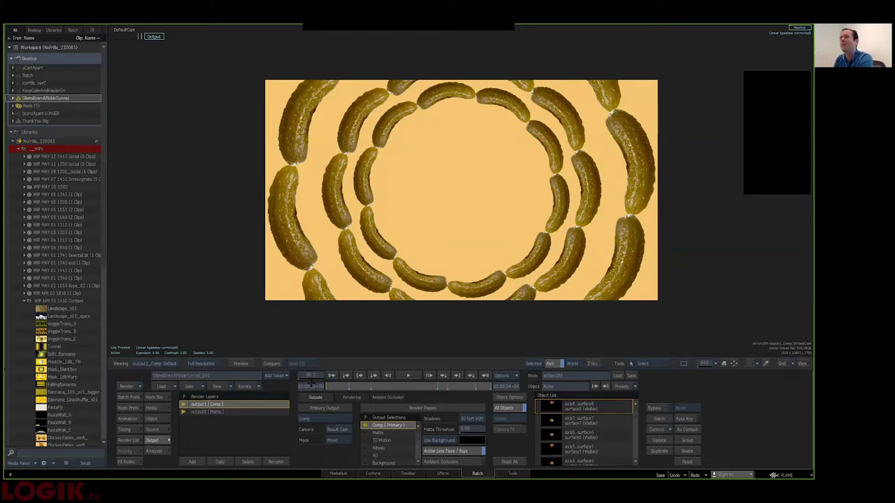
From the batch schematic, view the whole ChickenPatties_674 source still of olives and pickle, then return to the schematic.
key(F4)
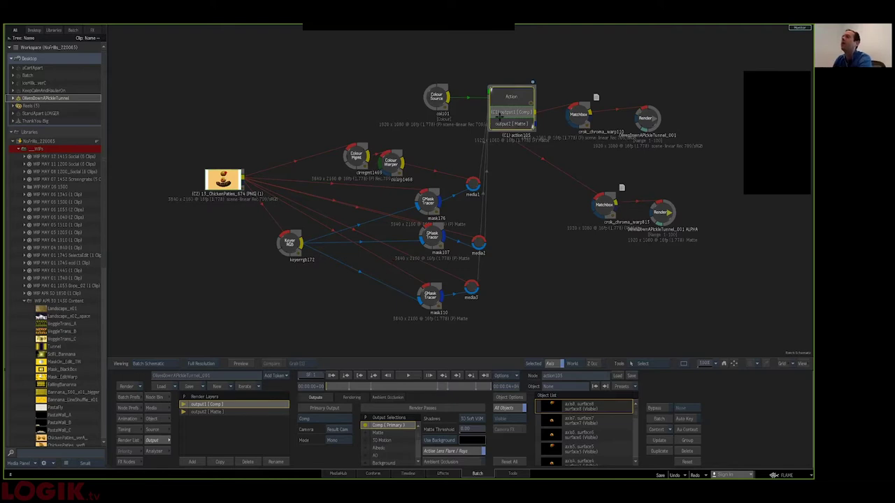
drag(606, 203, 614, 195)
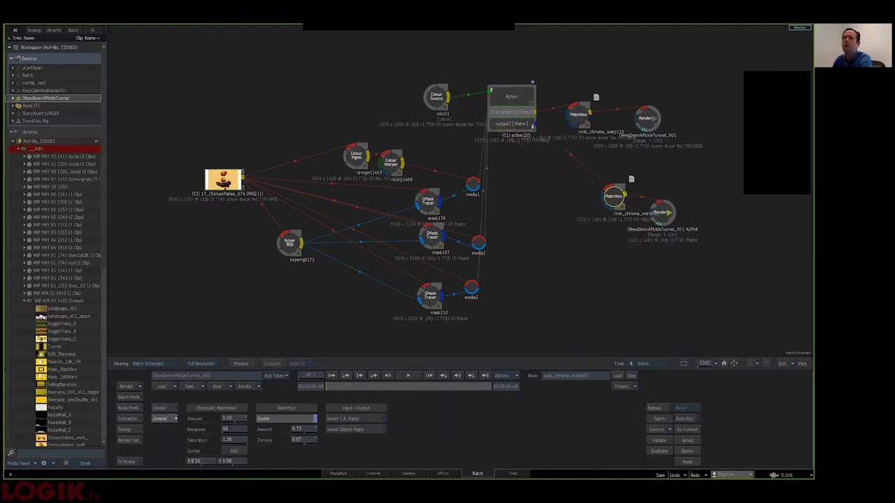
drag(222, 196, 265, 197)
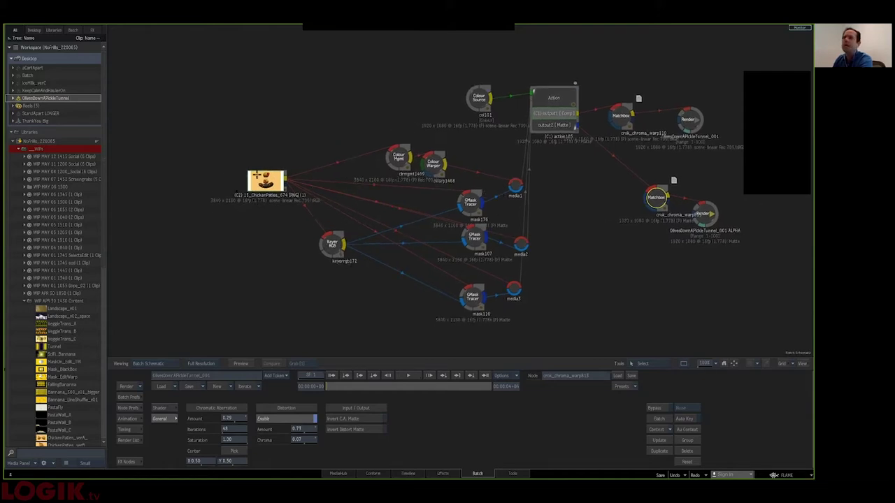
click(266, 180)
key(F1)
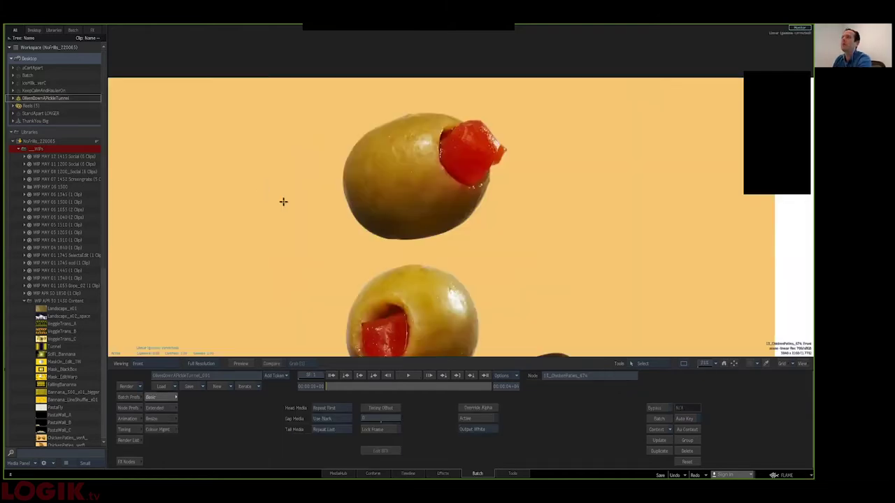
drag(481, 238, 496, 153)
drag(704, 363, 684, 360)
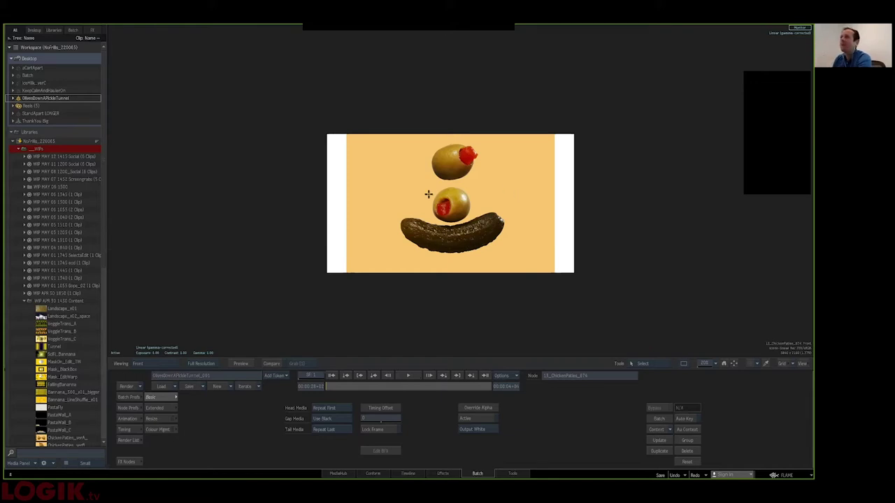
key(Escape)
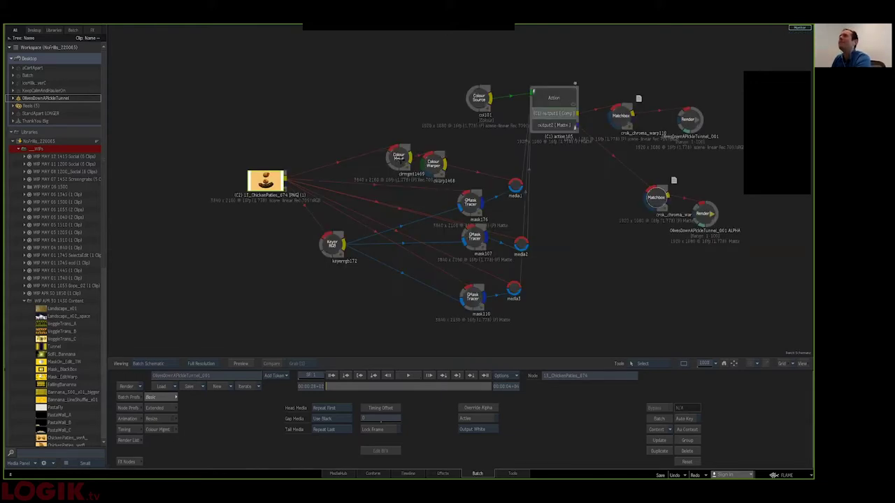
Inspect the RGB keyer node and the mask drawn around the pickle in mask176, returning to the schematic.
click(333, 237)
key(F1)
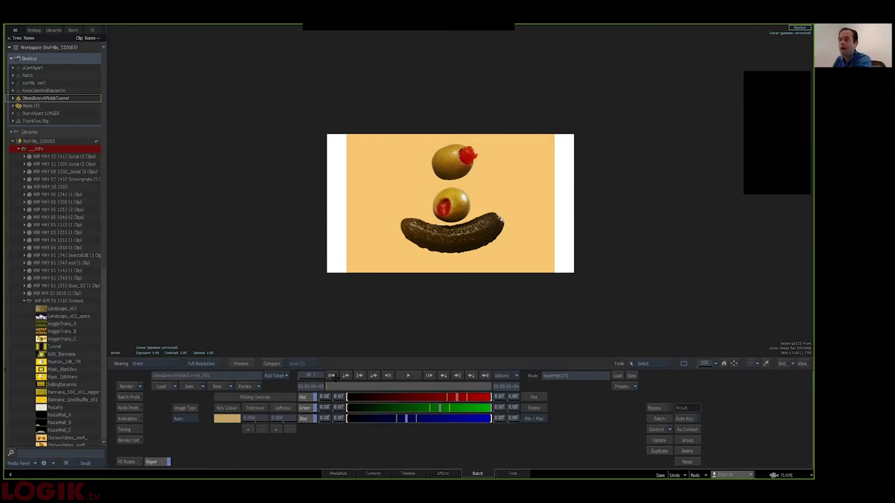
key(grave)
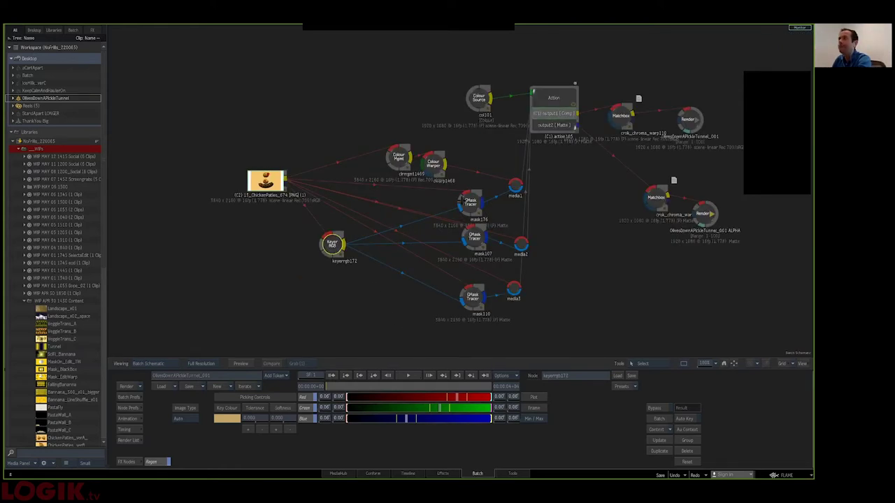
double_click(465, 202)
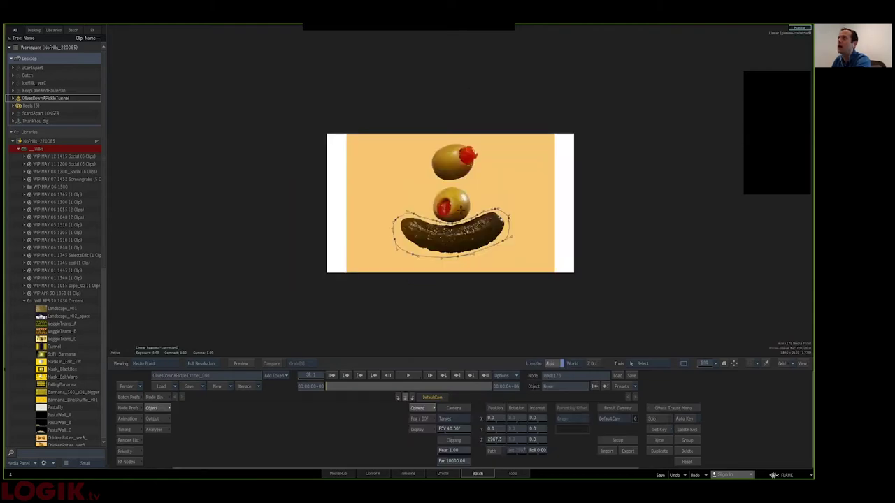
key(grave)
double_click(342, 242)
key(grave)
Check the three GMask Tracer nodes mask176, mask107 and mask110 one after another.
double_click(475, 202)
key(grave)
double_click(475, 238)
key(grave)
double_click(472, 291)
key(grave)
Open the Action node's schematic and hide axis2 through axis8 with their olive surfaces.
double_click(545, 100)
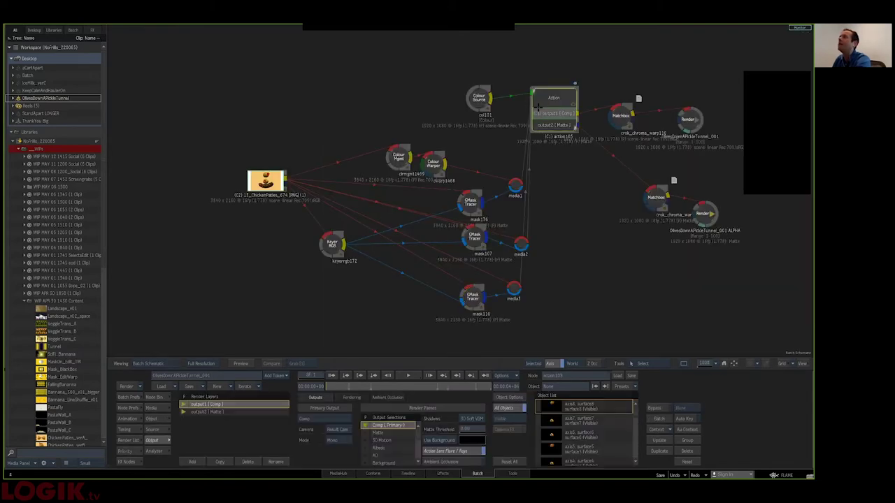
key(grave)
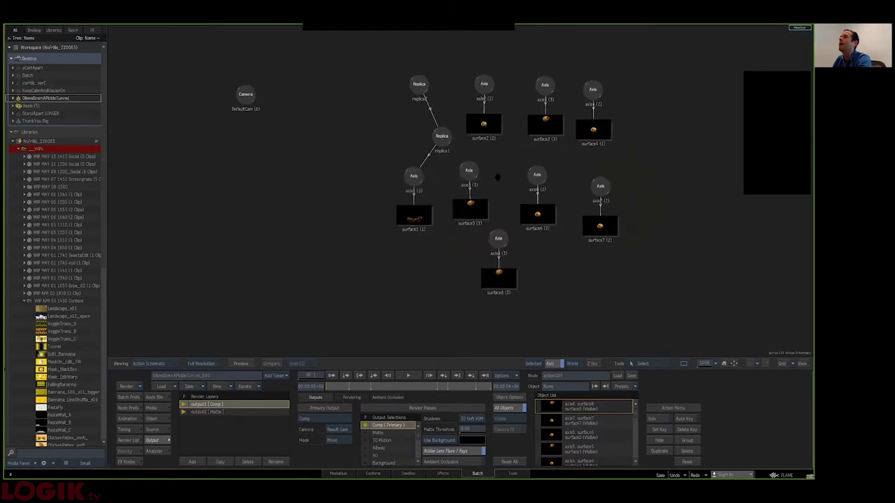
drag(618, 51, 411, 295)
key(h)
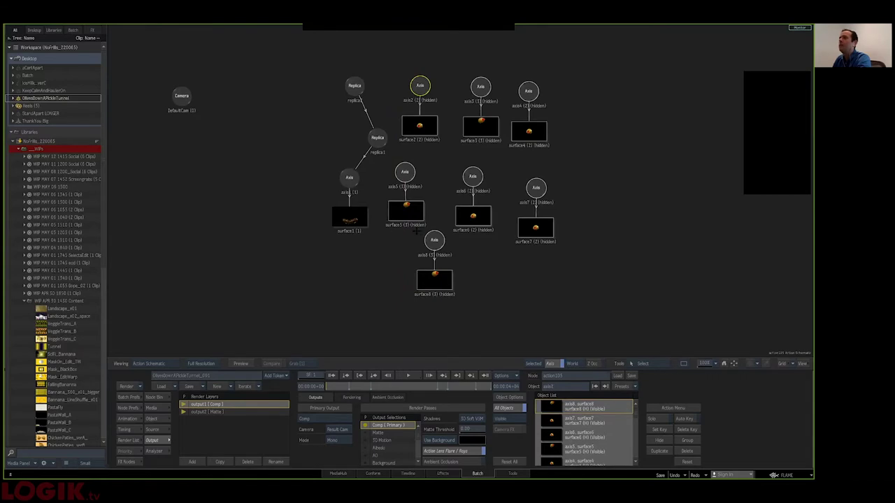
View the comp output and scrub through the pickle tunnel animation, stepping forward a few frames.
key(grave)
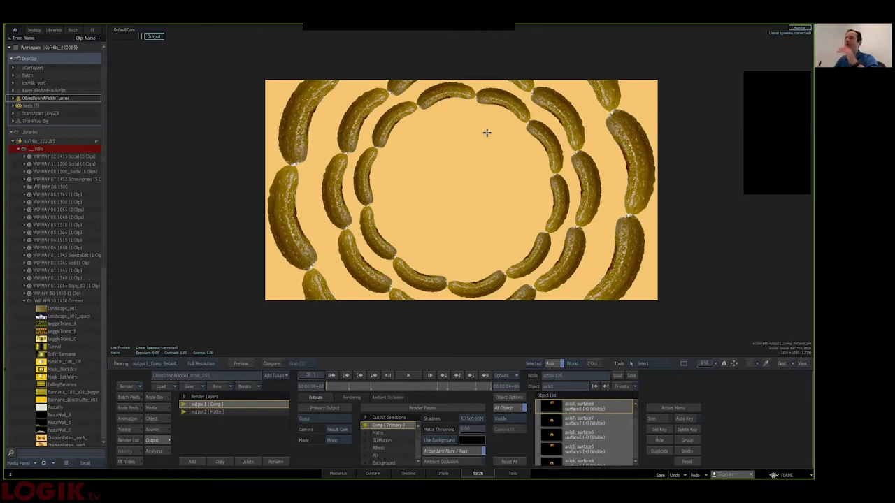
drag(337, 387, 496, 390)
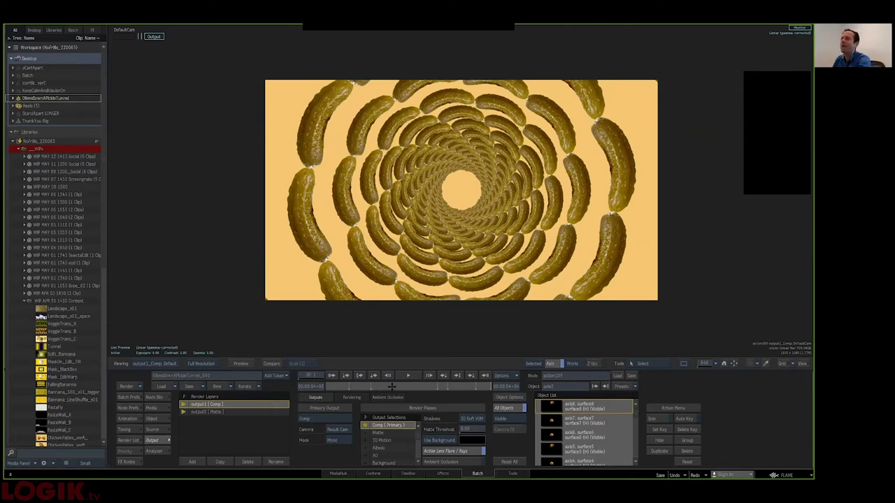
drag(391, 384, 444, 385)
click(429, 377)
click(429, 377)
click(429, 377)
click(430, 377)
click(430, 377)
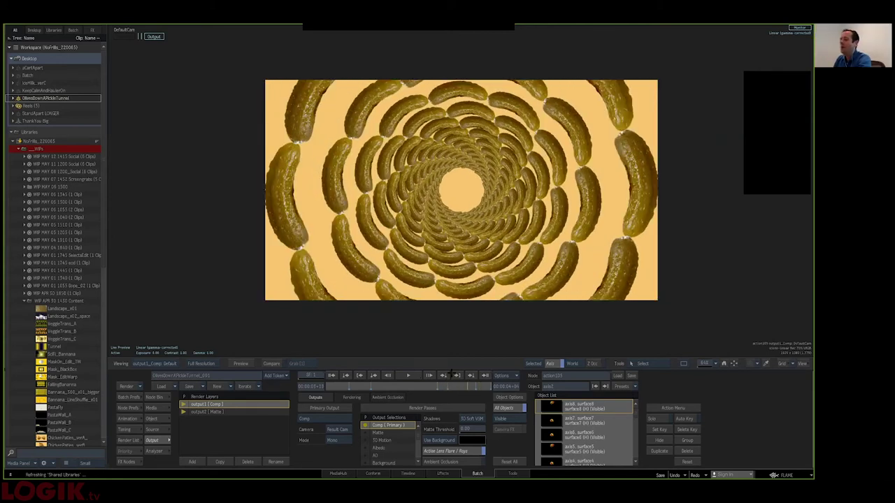
Examine the replicated pickle rows and the camera in the Action top view with the object icons shown.
key(F5)
drag(705, 364, 673, 355)
key(Tab)
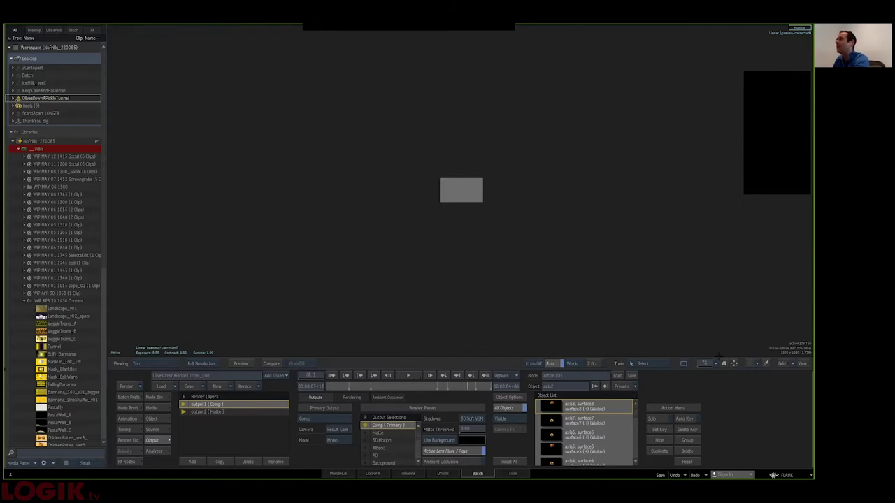
key(Tab)
key(Tab)
key(Tab)
key(Tab)
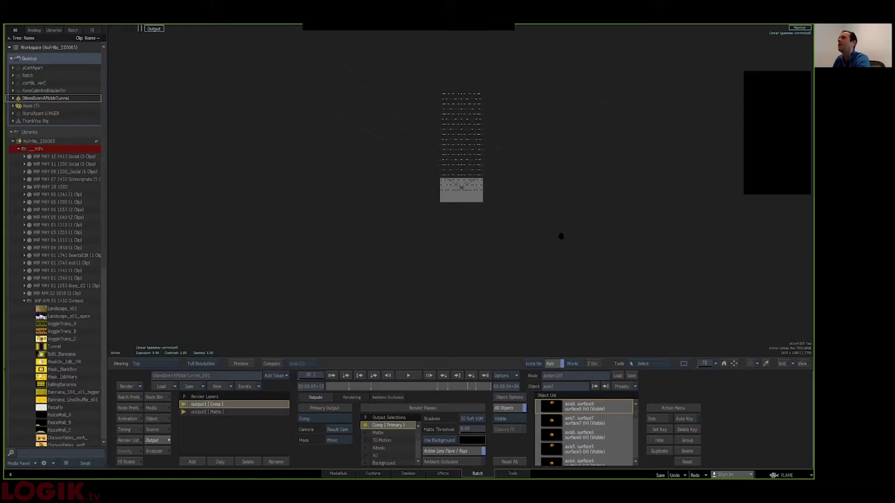
drag(561, 237, 572, 267)
mouse_move(708, 365)
mouse_down()
mouse_move(719, 362)
mouse_move(713, 358)
mouse_up()
drag(597, 261, 593, 295)
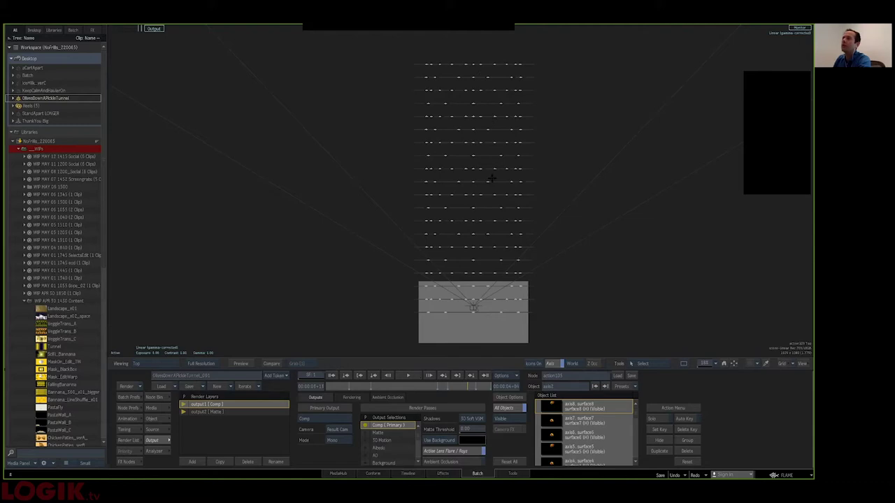
Disconnect replica1 from axis1 in the Action schematic and view the comp and matte outputs.
key(F4)
key(Escape)
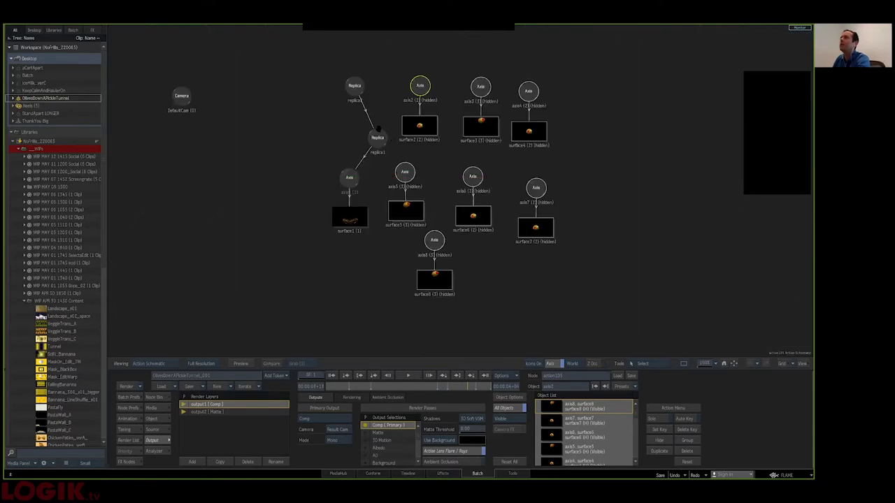
click(360, 121)
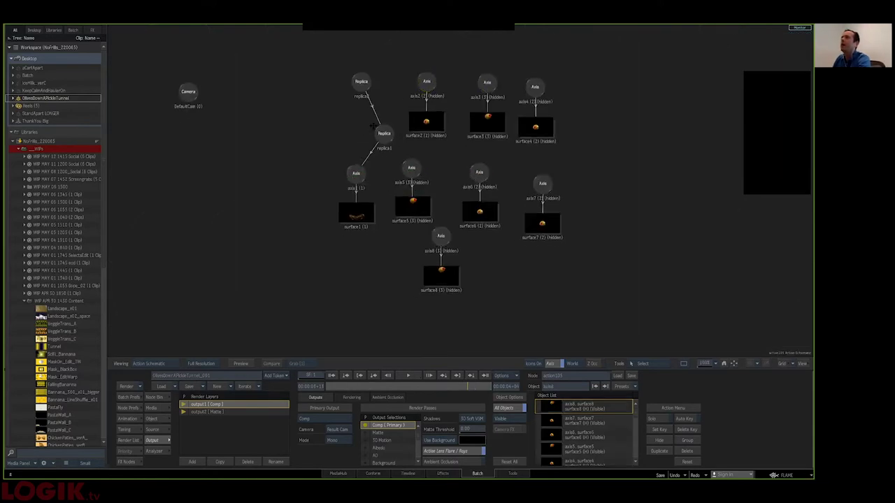
key(F1)
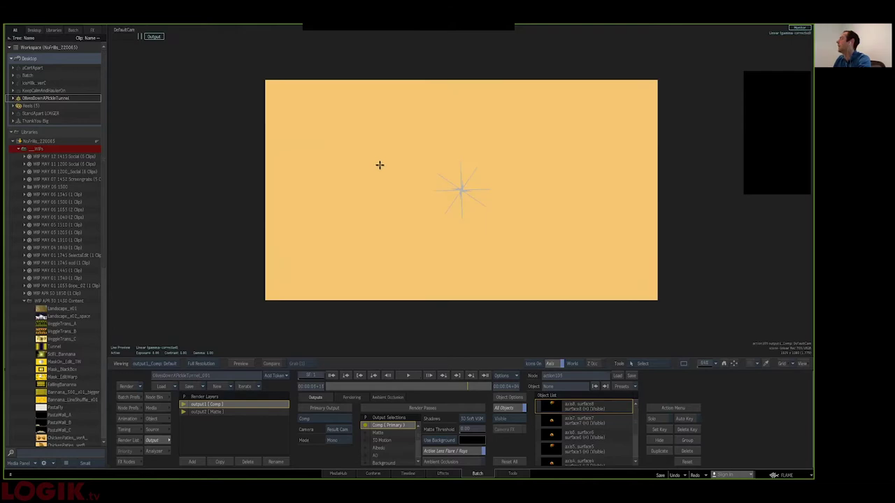
key(F4)
key(F4)
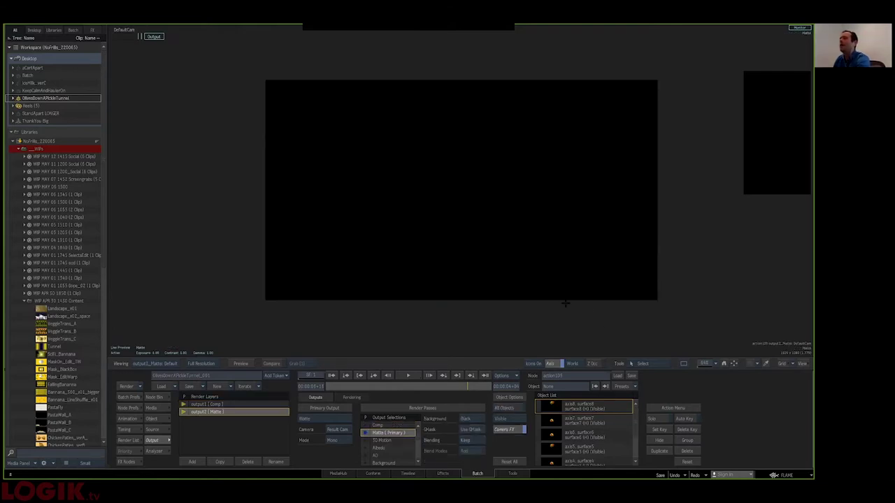
key(Escape)
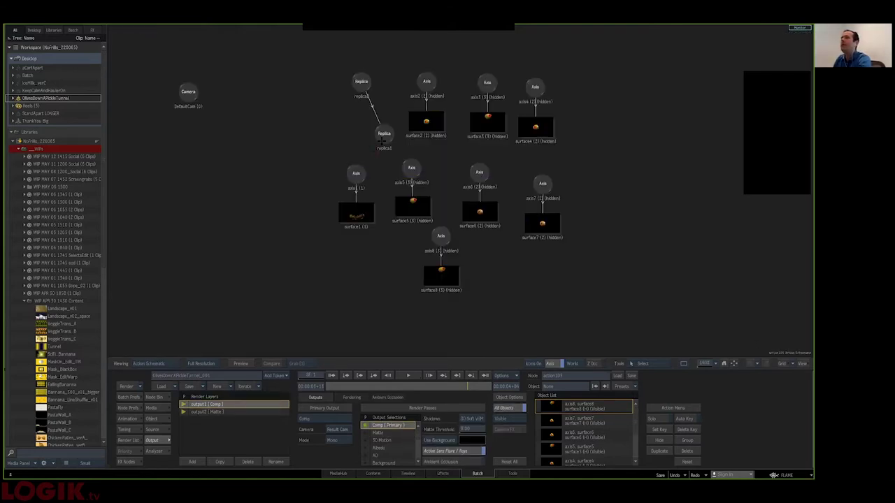
Connect replica1 to axis1 and break the link between replica2 and replica1.
drag(382, 138, 355, 175)
drag(364, 113, 378, 108)
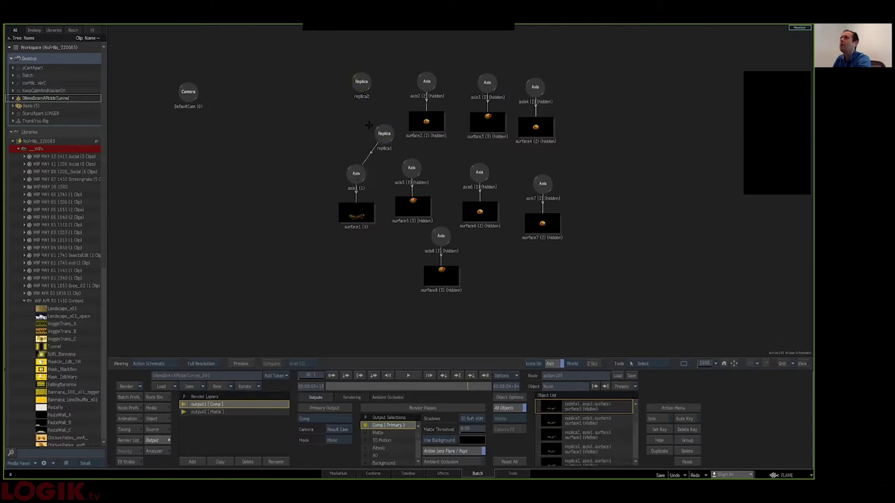
View the comp output of the single pickle ring and scrub toward the end of the animation to examine its icons.
key(F1)
key(F4)
key(F4)
key(F5)
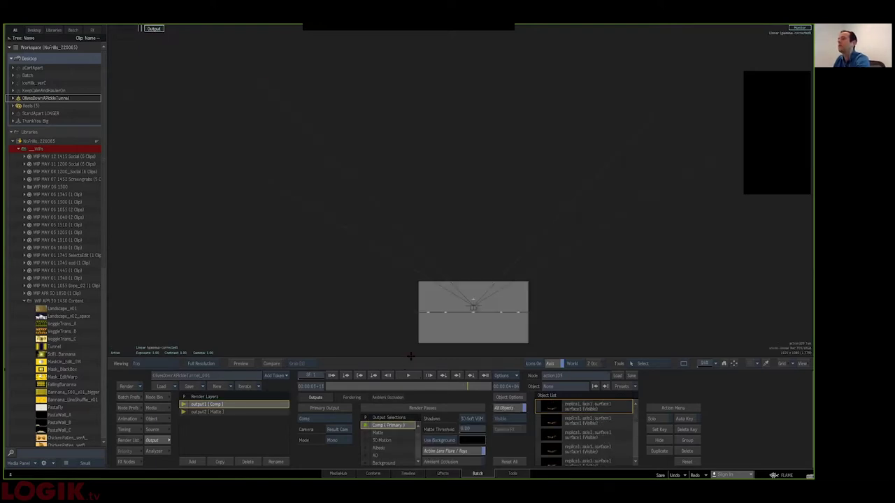
key(F1)
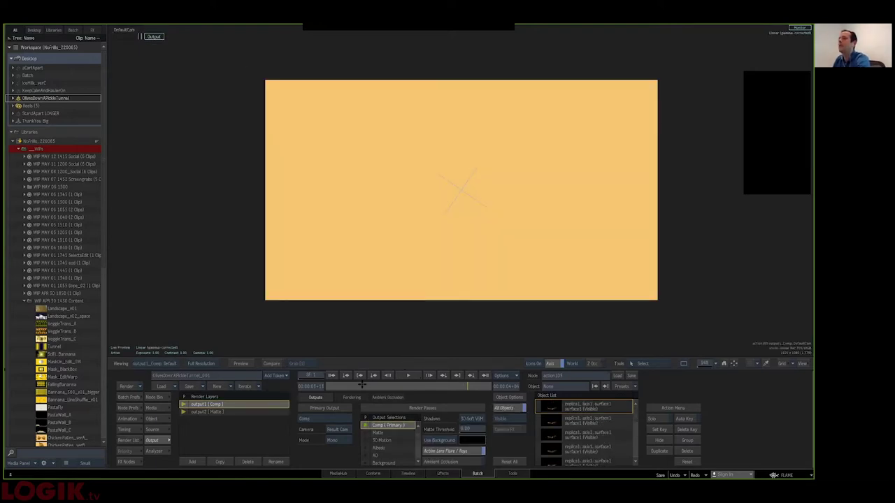
drag(463, 381, 515, 371)
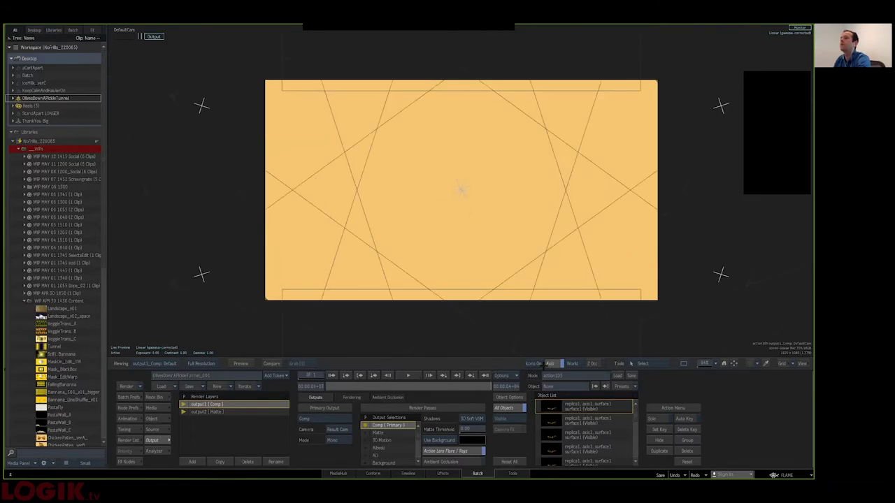
drag(708, 364, 691, 364)
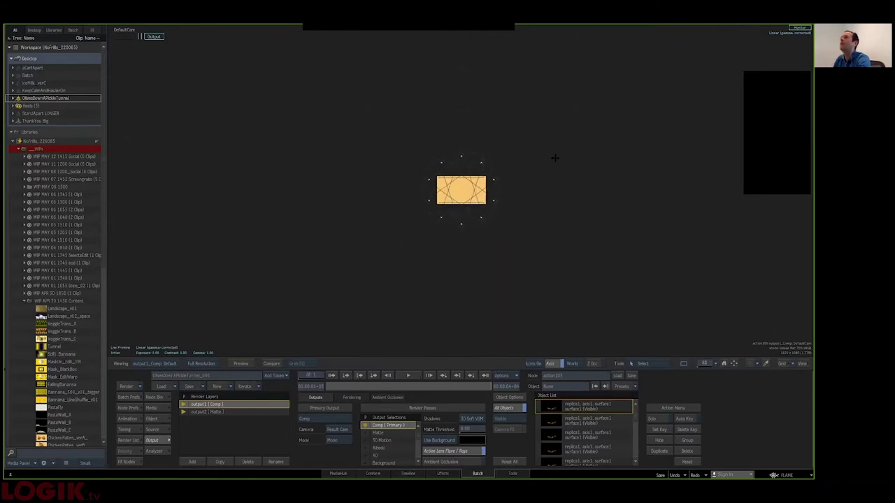
Connect replica2 to replica1 in the Action schematic and scrub the comp output from the first frame to check the pickle tunnel.
key(F4)
drag(363, 90, 385, 137)
key(F4)
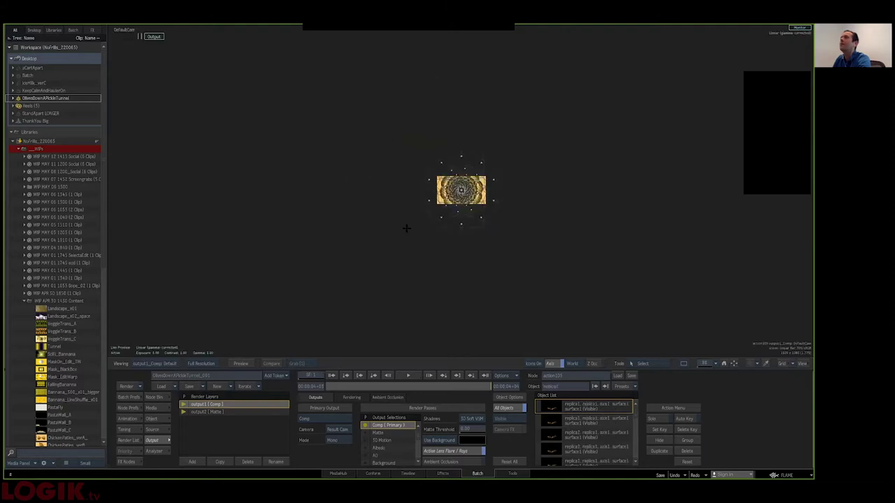
click(333, 376)
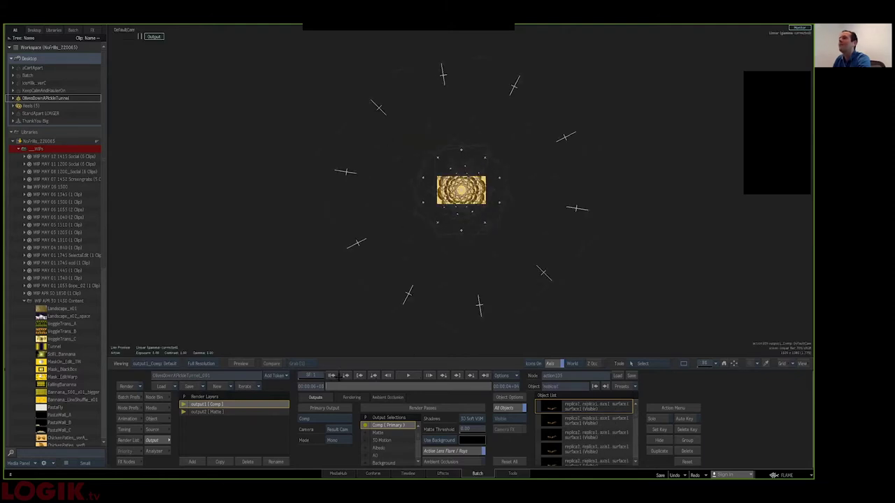
click(721, 362)
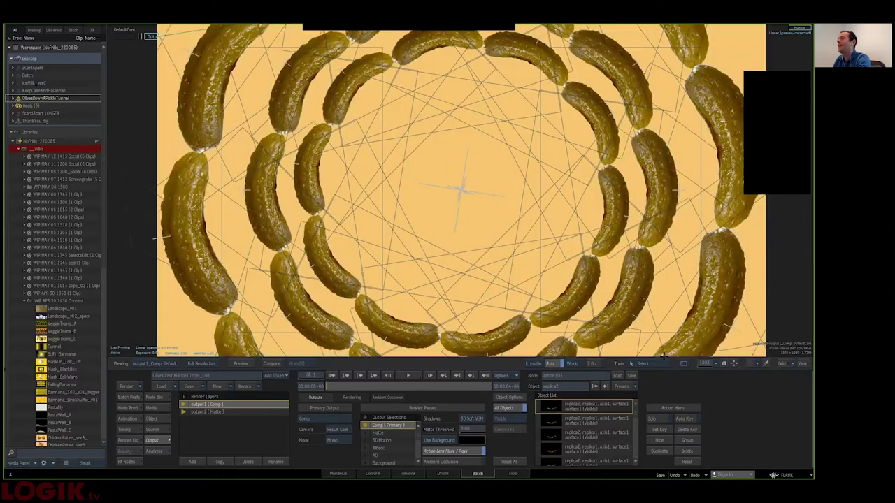
drag(713, 364, 689, 361)
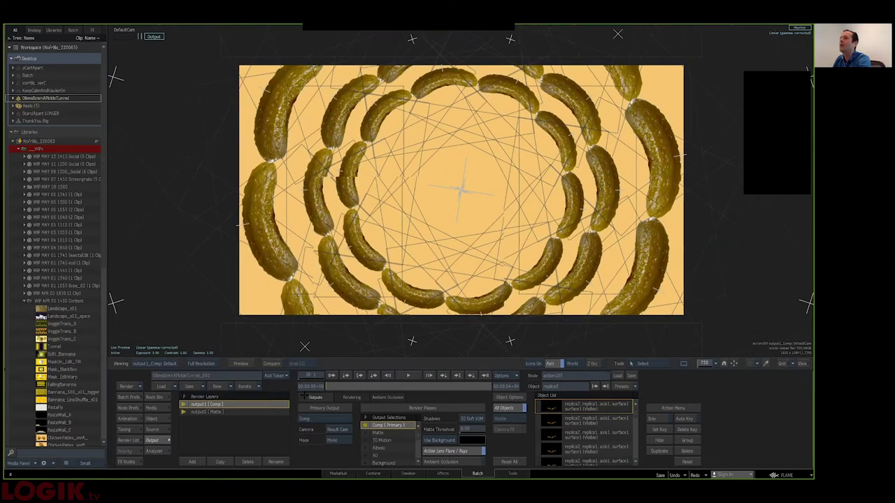
drag(362, 382, 379, 383)
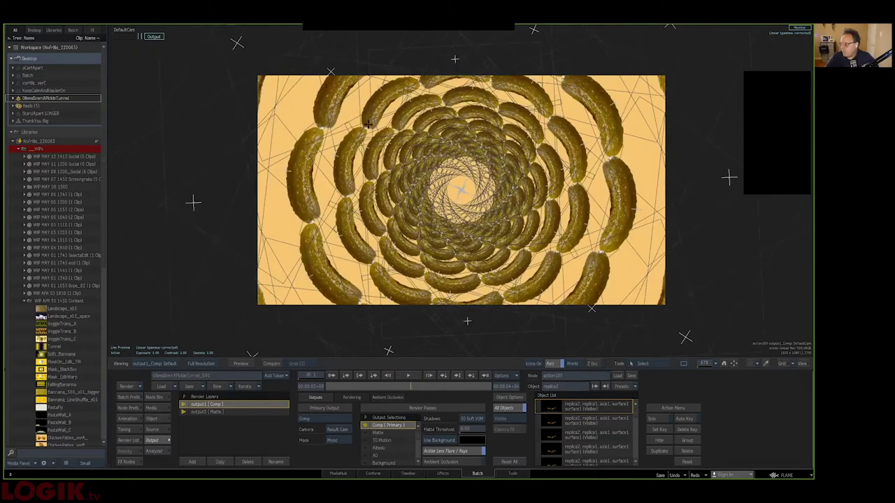
Open replica2's object settings alongside the comp output and limit the displayed icons to selected objects.
key(F4)
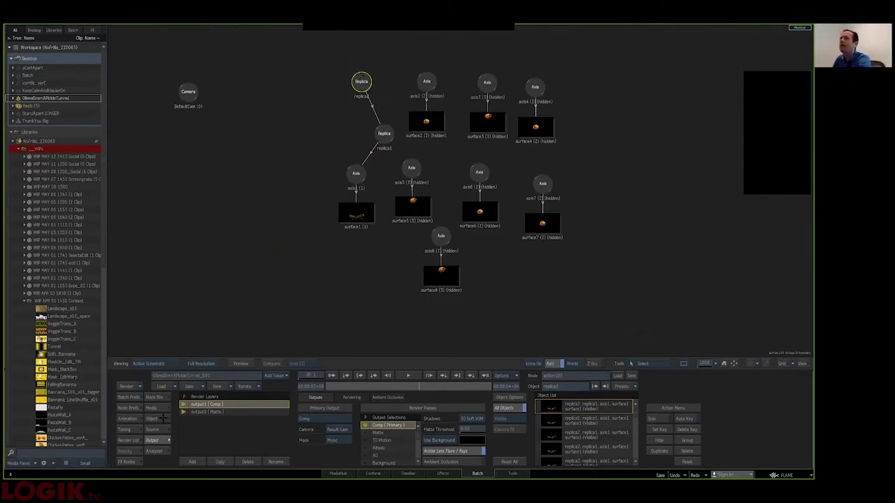
click(163, 419)
key(F4)
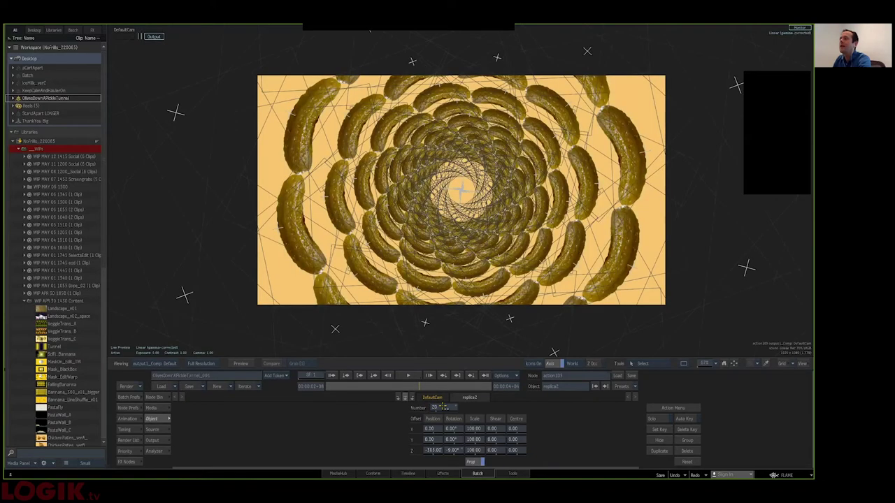
click(445, 450)
key(Escape)
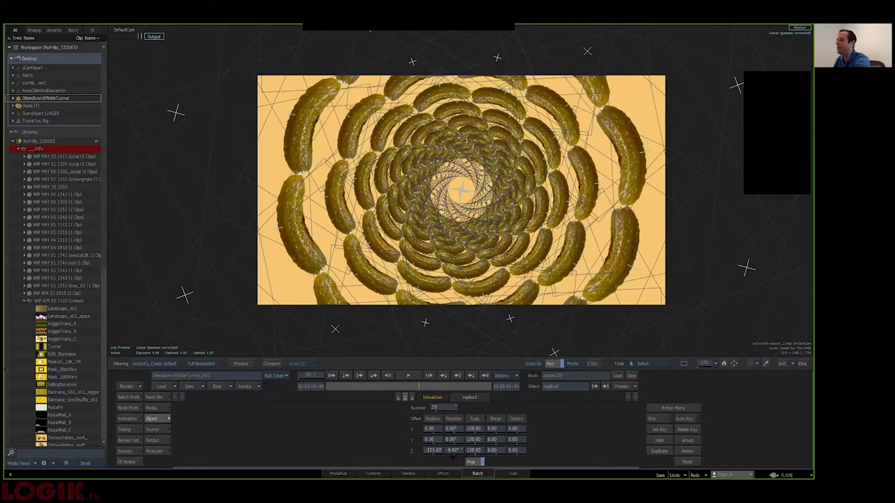
key(alt+i)
Try a Z rotation offset of 71° on replica2, undo it and return to the Action schematic.
drag(455, 451, 482, 460)
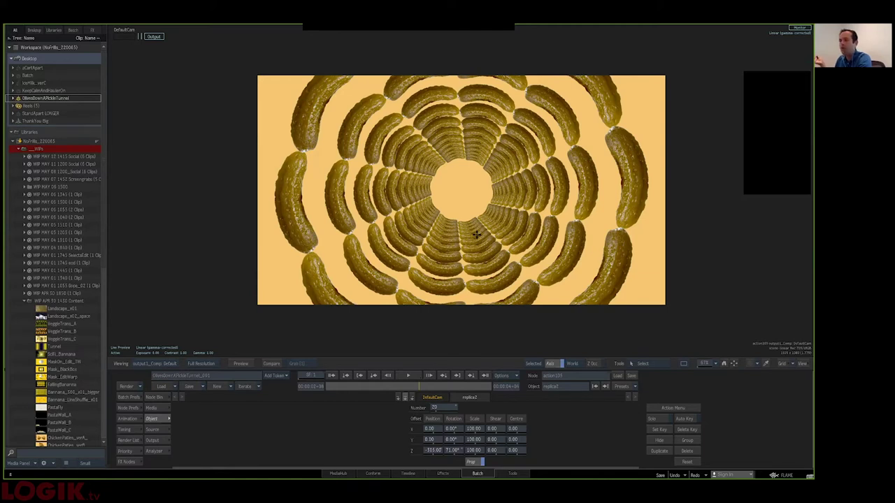
key(ctrl+z)
key(Escape)
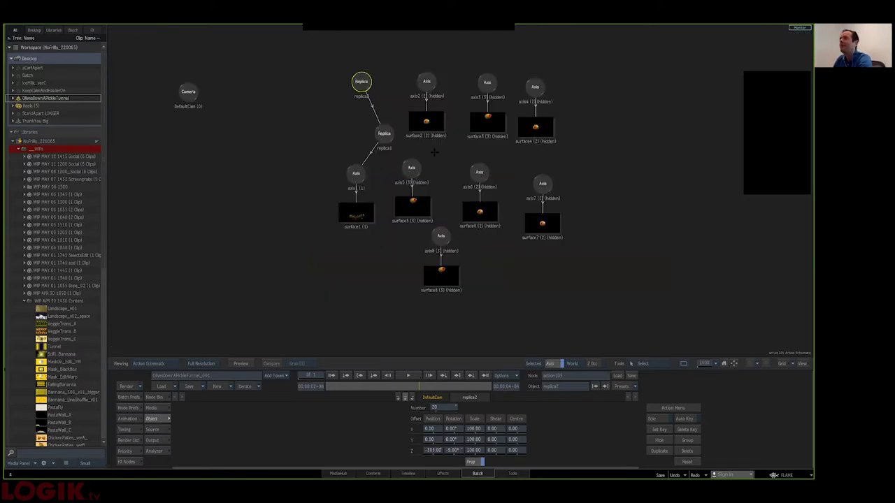
Unhide the olive axes and surfaces in the Action schematic and display the comp output.
drag(600, 58, 412, 318)
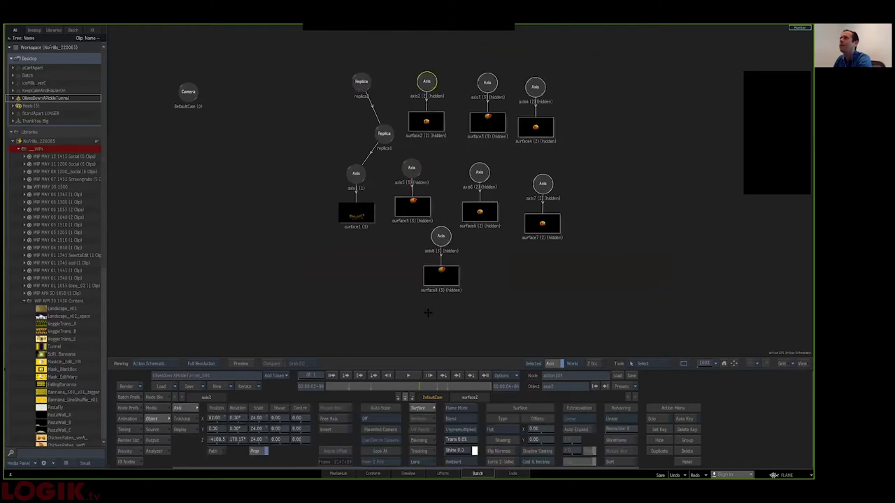
key(h)
key(Escape)
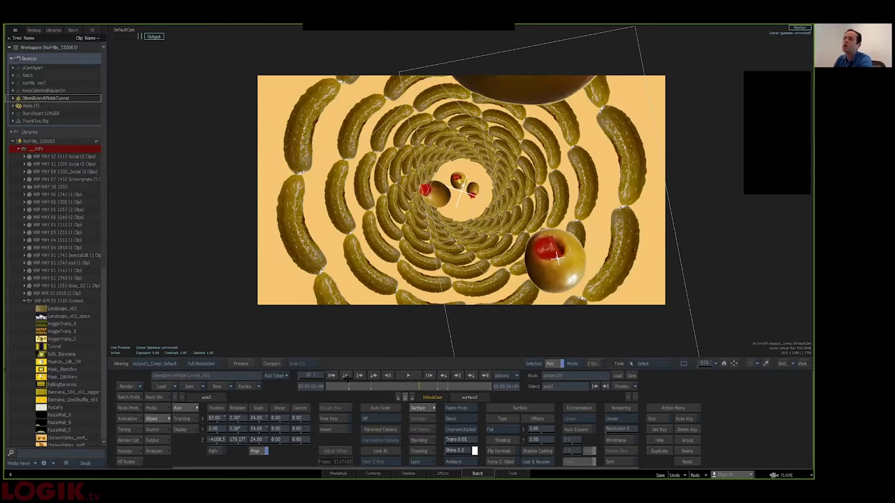
Play the tunnel animation with the olives in the comp output.
click(346, 375)
drag(376, 375, 414, 378)
click(411, 376)
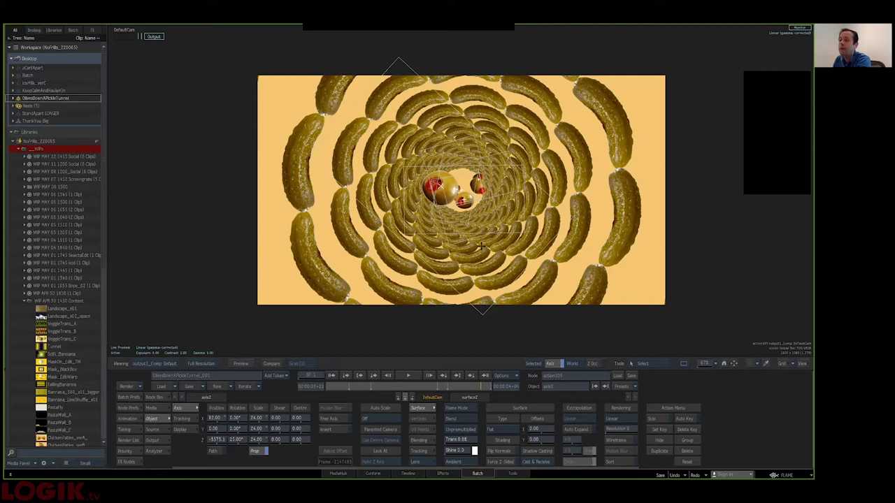
Open the final video sequence in the timeline and scrub through the finished pickle tunnel shot to about 01:00:14+23.
click(124, 451)
key(Escape)
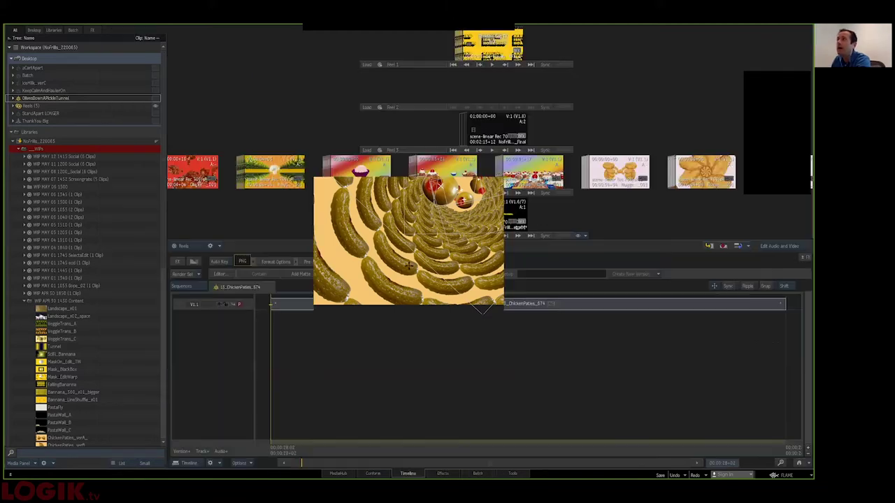
click(467, 147)
mouse_move(303, 447)
mouse_down()
mouse_move(293, 447)
mouse_move(316, 446)
mouse_up()
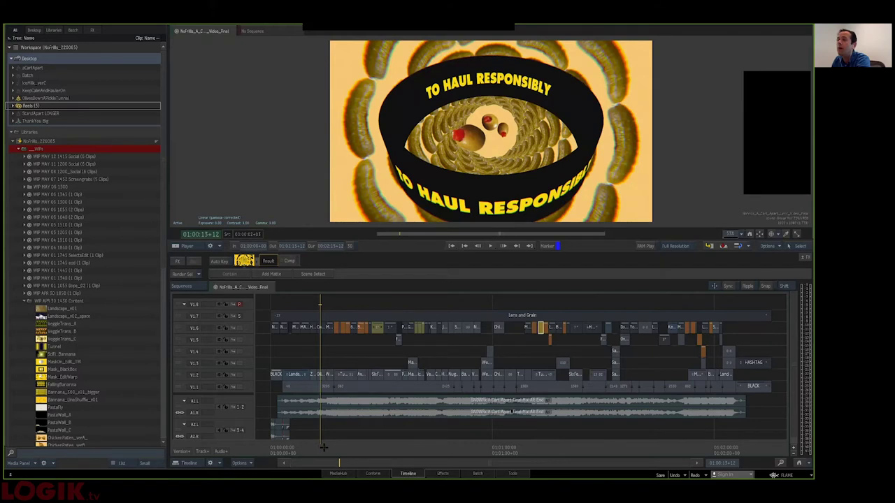
drag(321, 447, 326, 450)
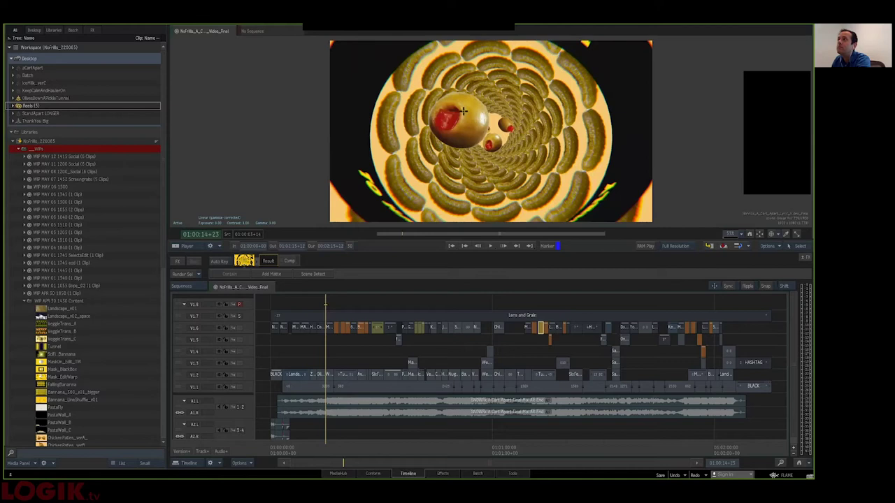
key(Escape)
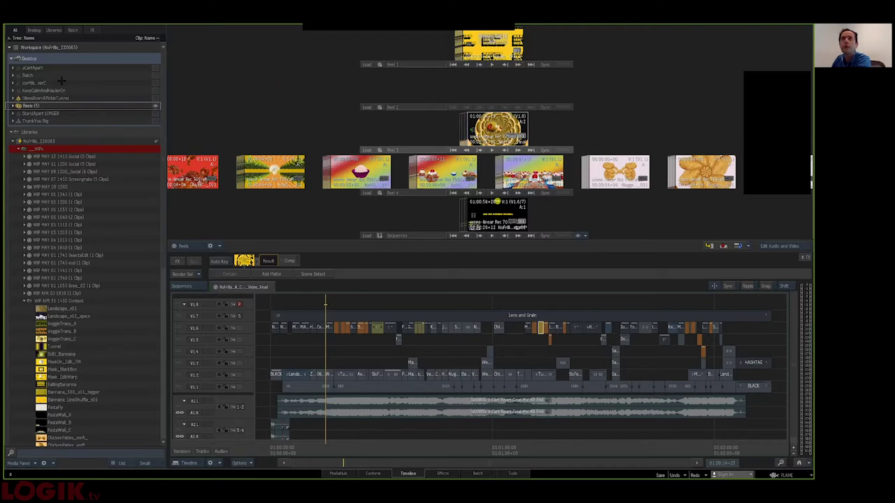
Load the iceMilk_verC batch group from the desktop and show its node schematic in Batch.
double_click(21, 82)
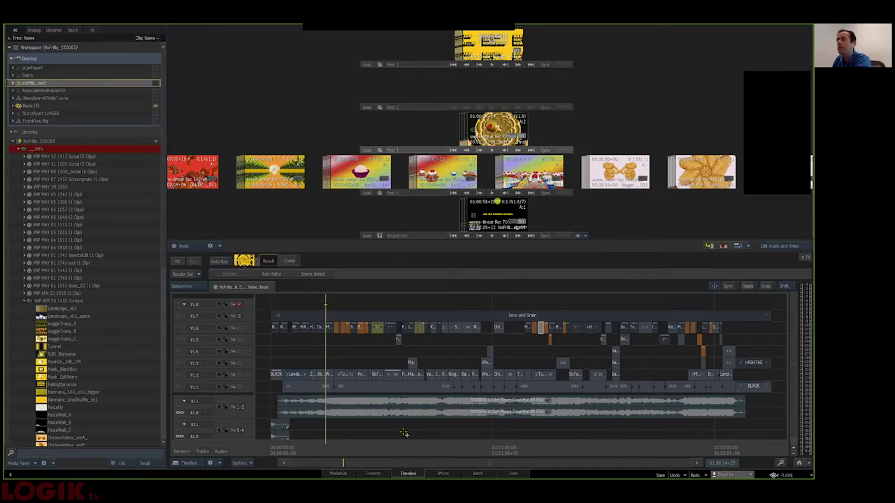
key(Escape)
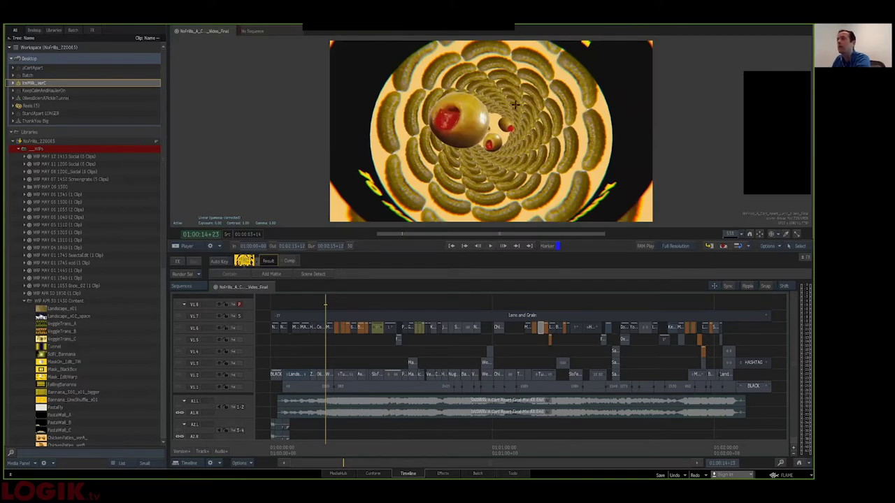
click(478, 474)
drag(410, 206, 599, 238)
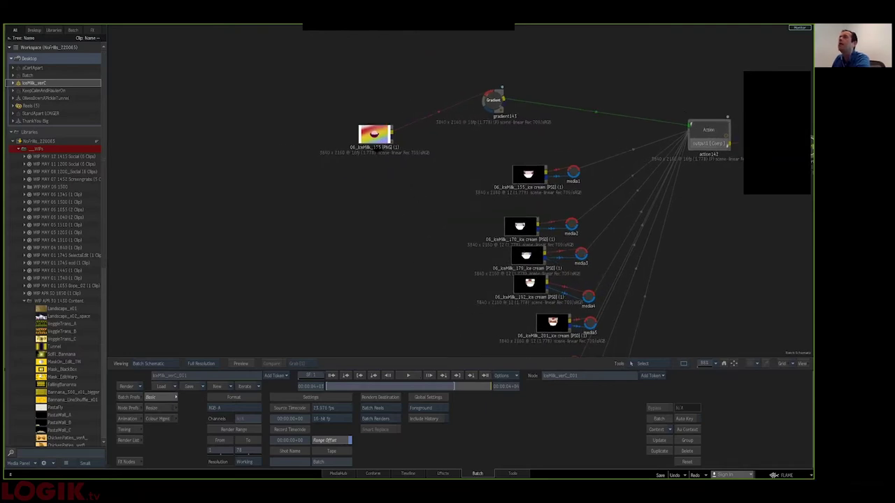
View the 06_iceMilk_155 source image and move the gradient143 node slightly down in the batch schematic.
double_click(376, 151)
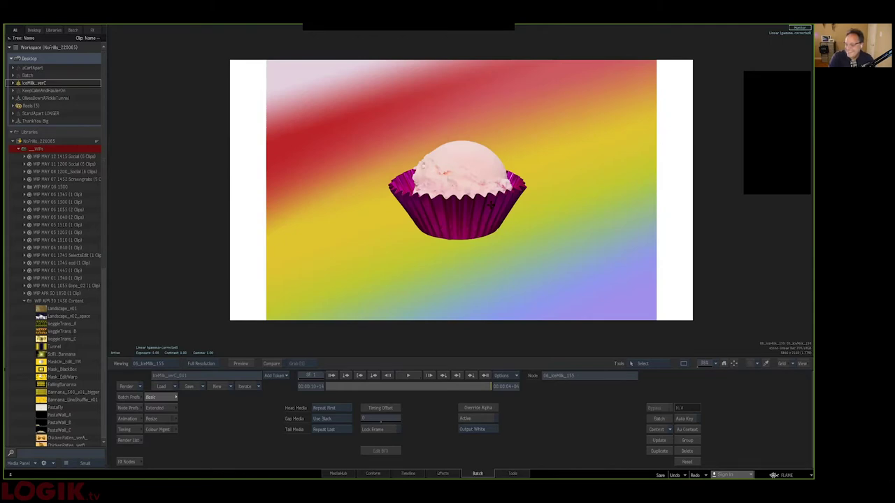
key(Escape)
drag(502, 161, 482, 175)
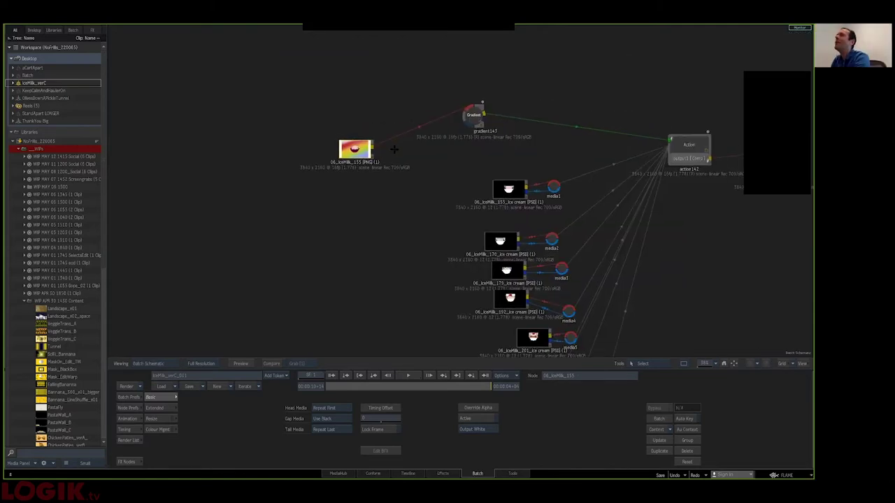
drag(469, 114, 466, 124)
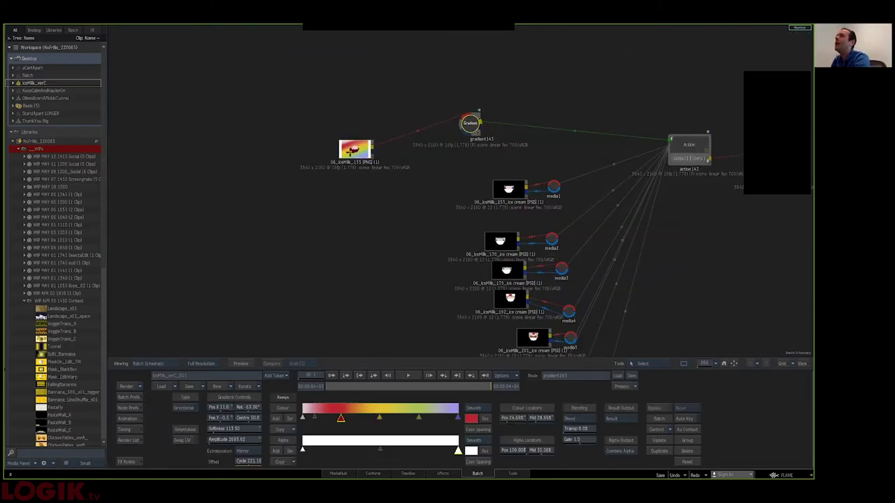
click(350, 152)
key(F1)
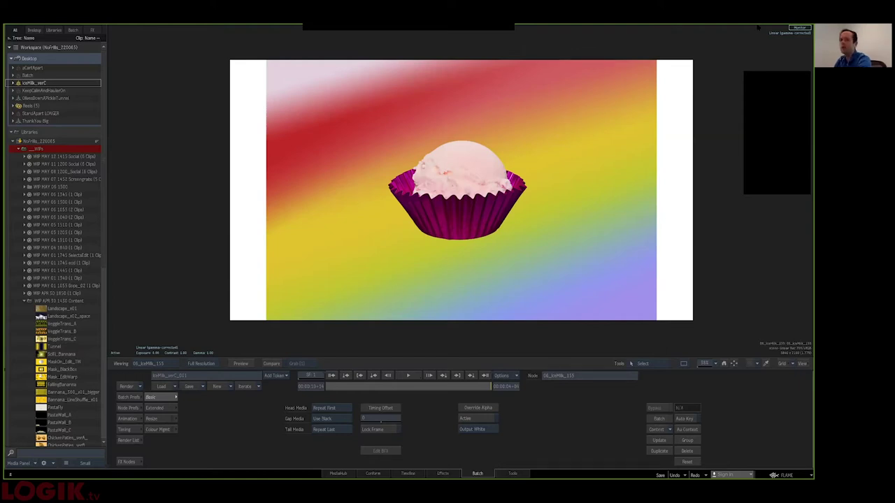
key(F4)
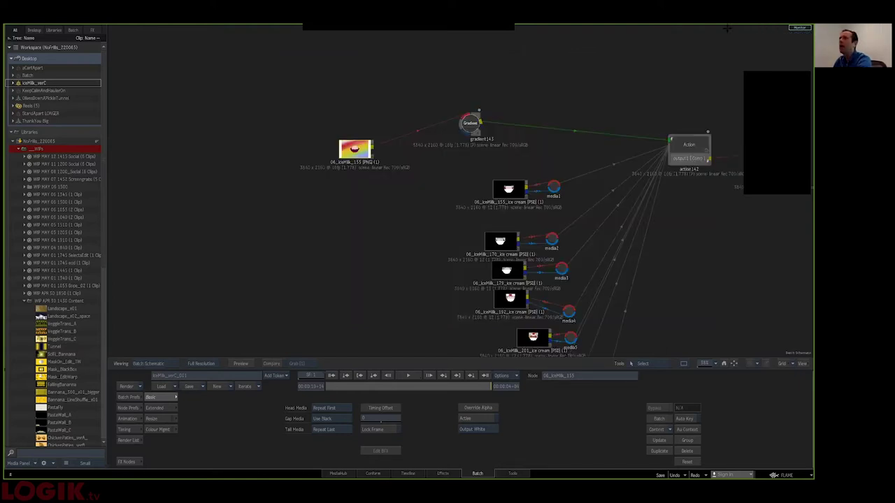
Examine gradient143's front and result views, scrubbing its animated colour cycle from the first frame, and return to the schematic.
click(469, 124)
key(F1)
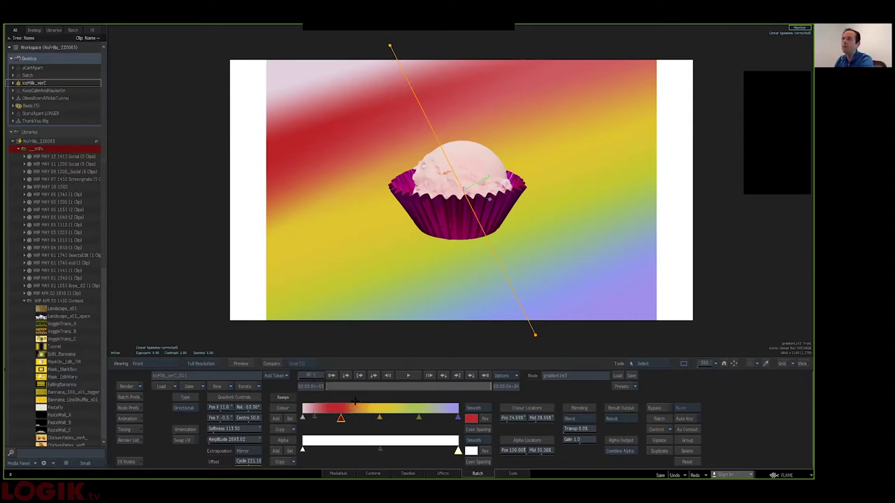
click(332, 376)
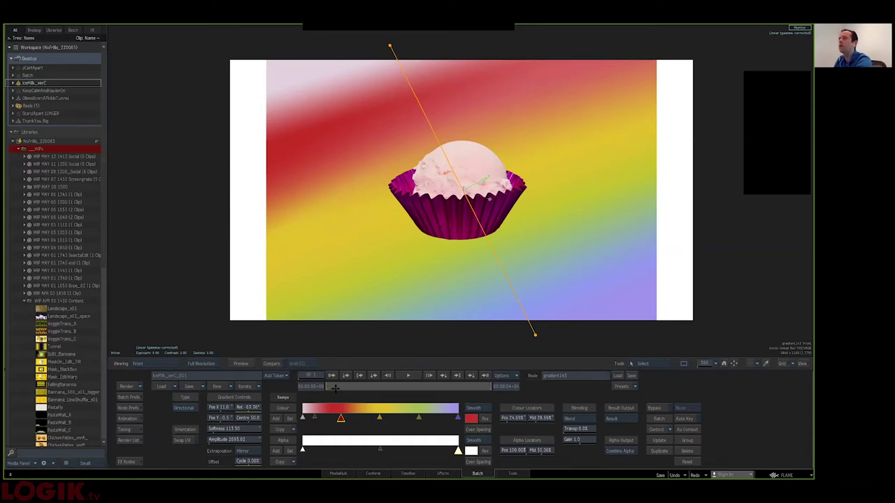
key(F4)
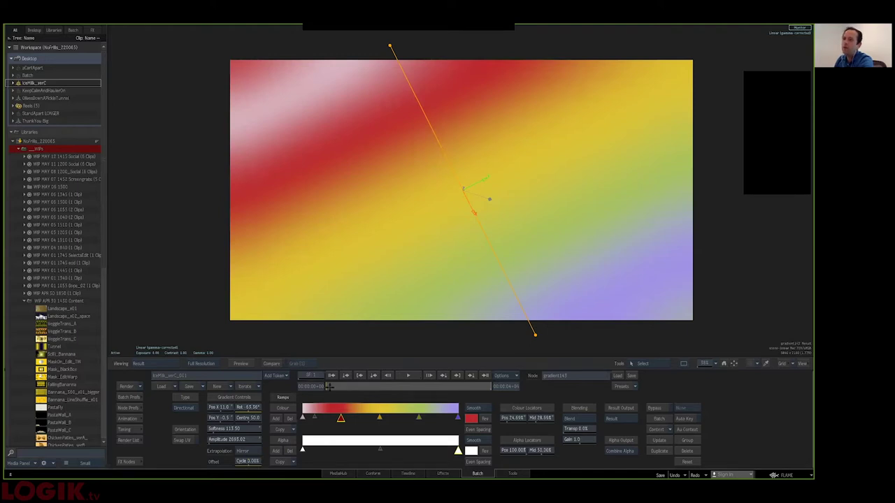
drag(330, 386, 437, 403)
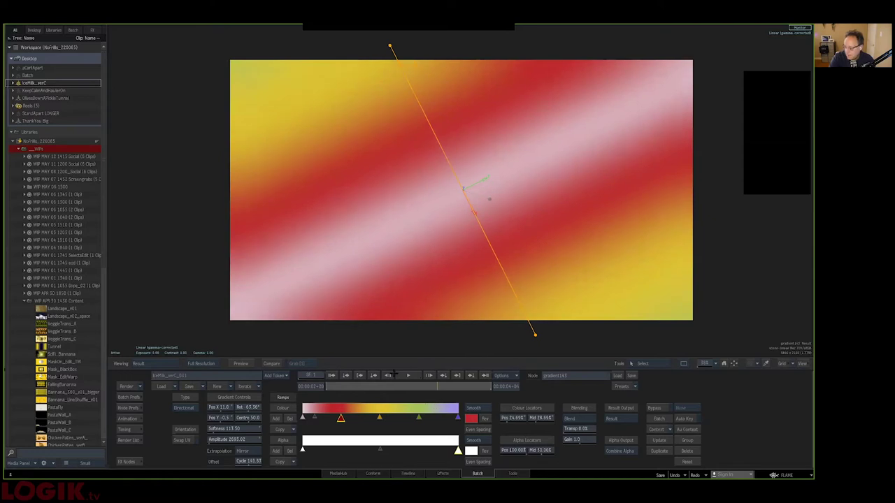
click(331, 376)
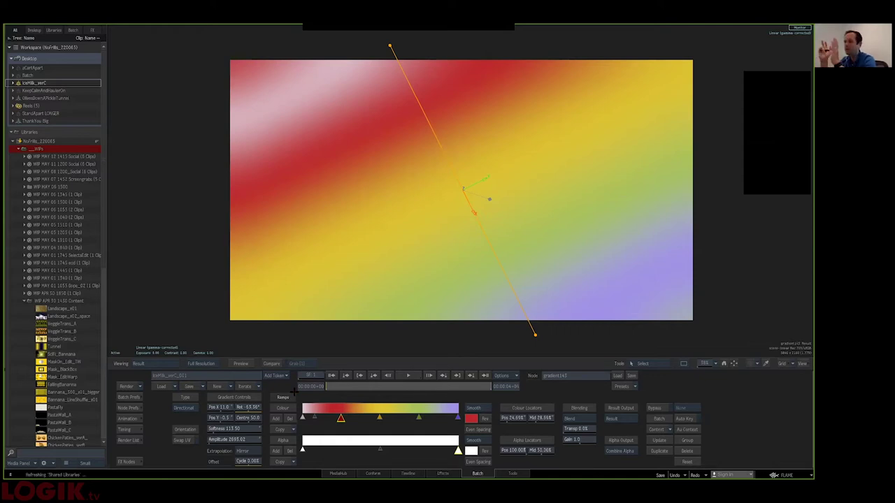
key(Escape)
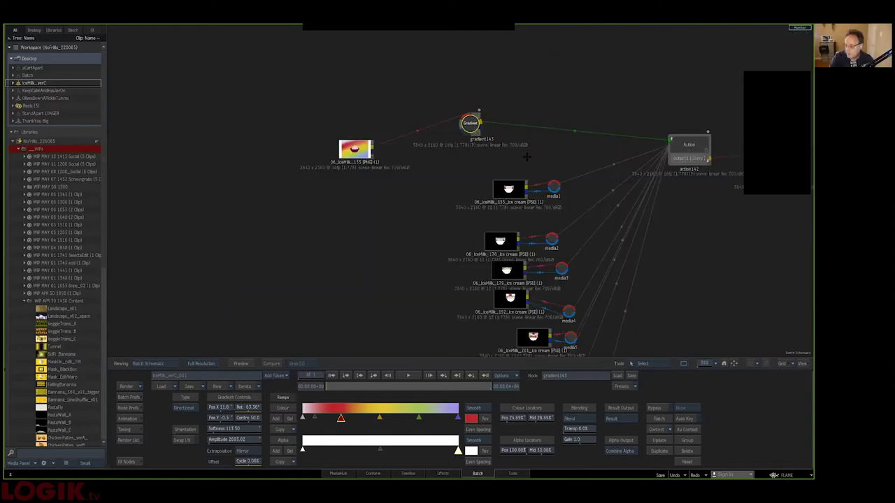
View the 06_iceMilk_155_ice cream source image and return to the batch schematic.
drag(527, 157, 556, 139)
click(434, 72)
key(F4)
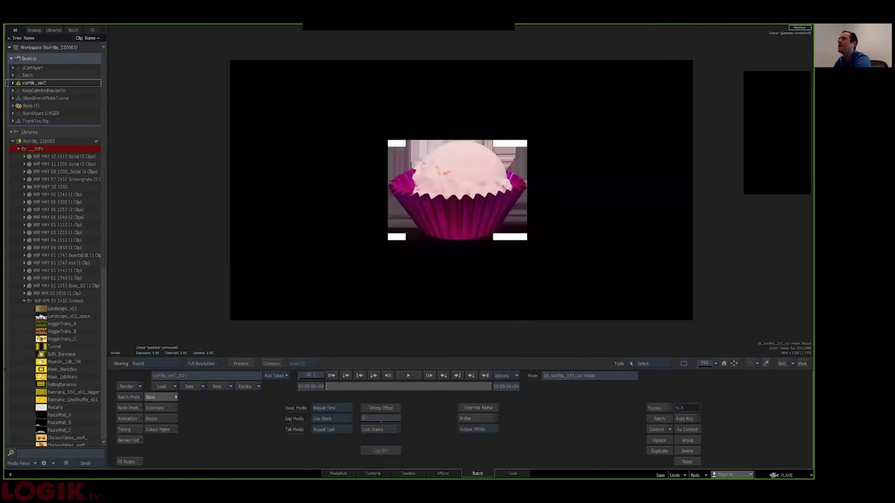
key(grave)
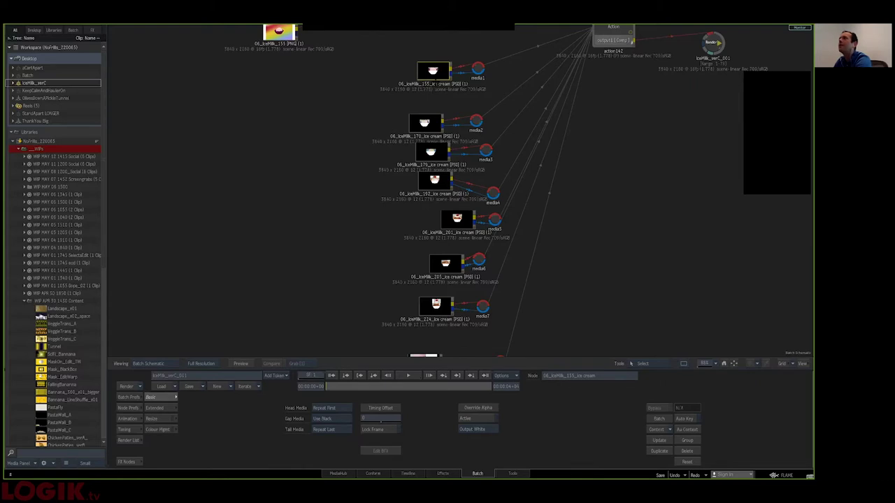
key(grave)
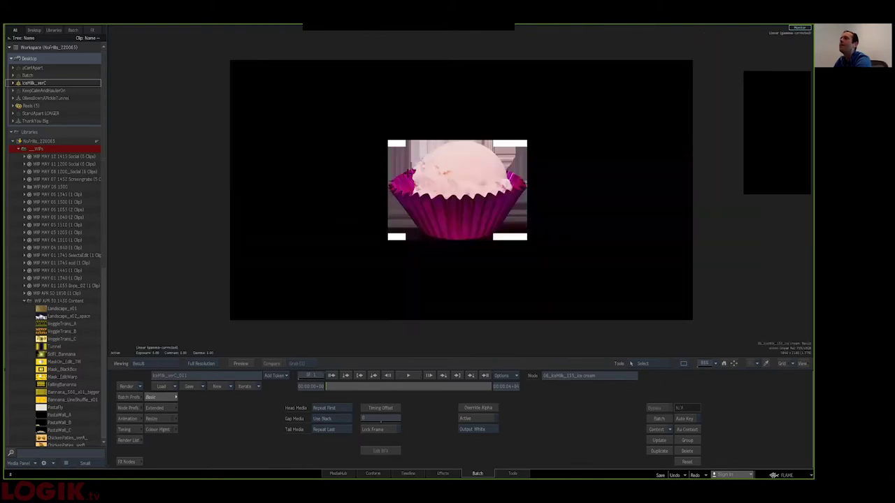
key(F4)
key(F4)
key(grave)
View the 06_iceMilk_192_ice cream source image and return to the batch schematic.
click(437, 176)
key(grave)
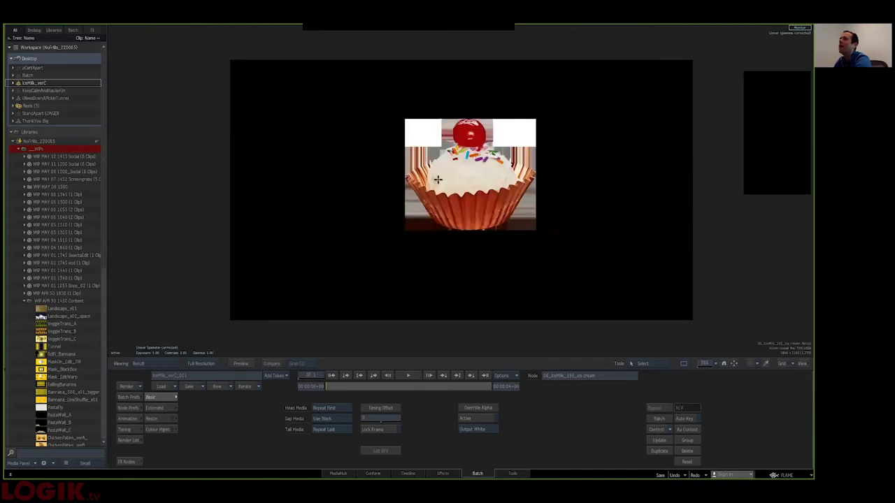
key(F3)
key(F1)
key(grave)
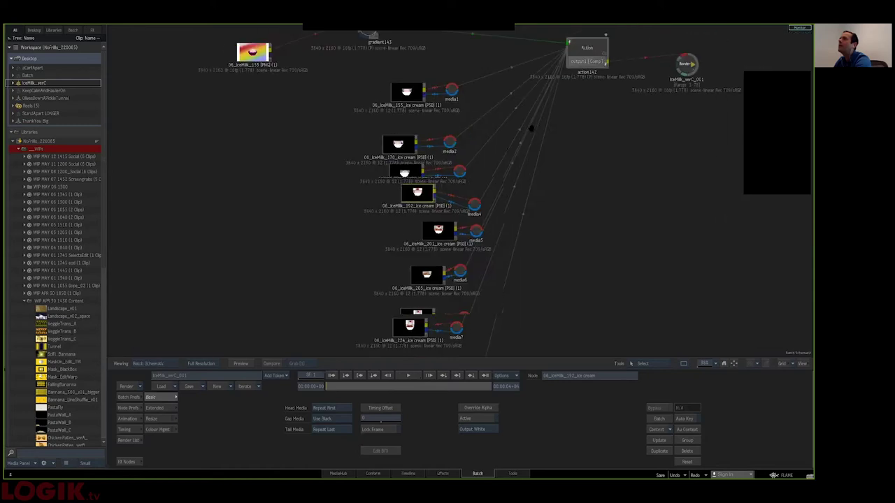
Open action142's schematic and examine the hierarchy of surfaces, axes and replica1 that makes up the cupcake field.
click(512, 119)
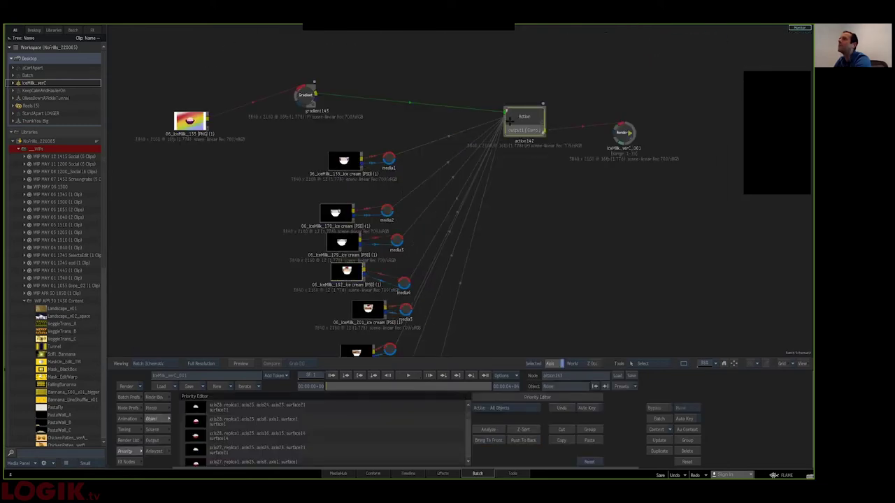
key(F4)
click(129, 451)
key(Escape)
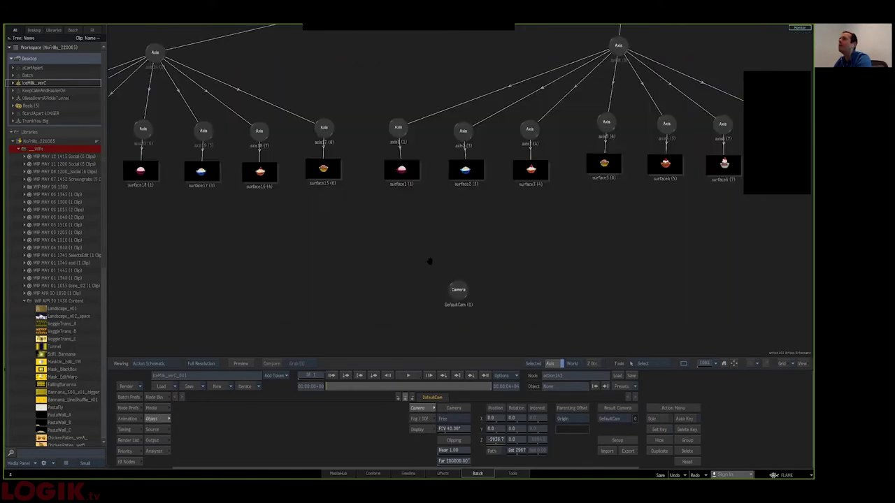
drag(430, 262, 462, 238)
drag(704, 362, 688, 353)
drag(587, 233, 449, 294)
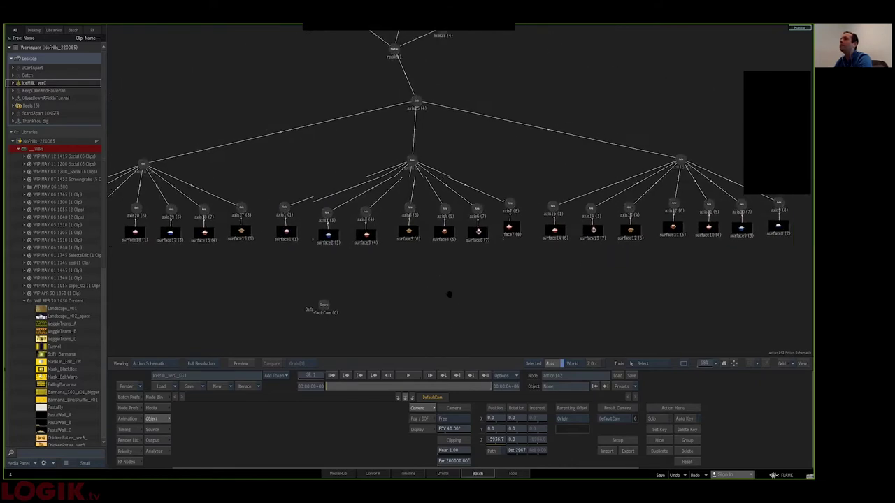
scroll(449, 295, up, 1)
scroll(456, 144, up, 3)
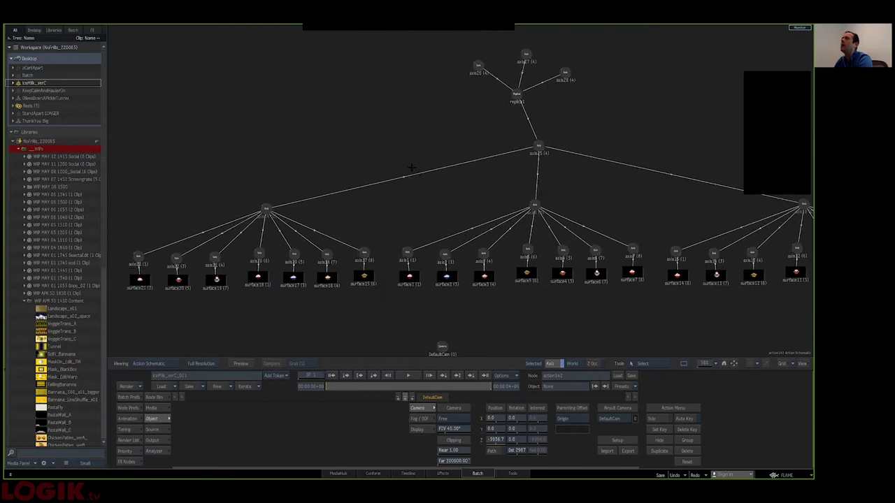
Detach axis24 from axis25 with the hierarchy hidden, unhide axis24's cupcake row, and scrub its composite to 00:00:04+03.
drag(466, 163, 544, 146)
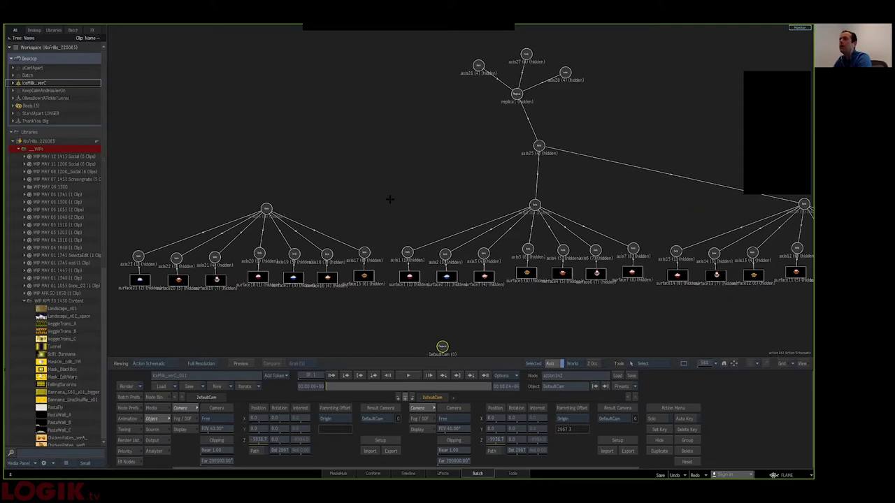
click(266, 209)
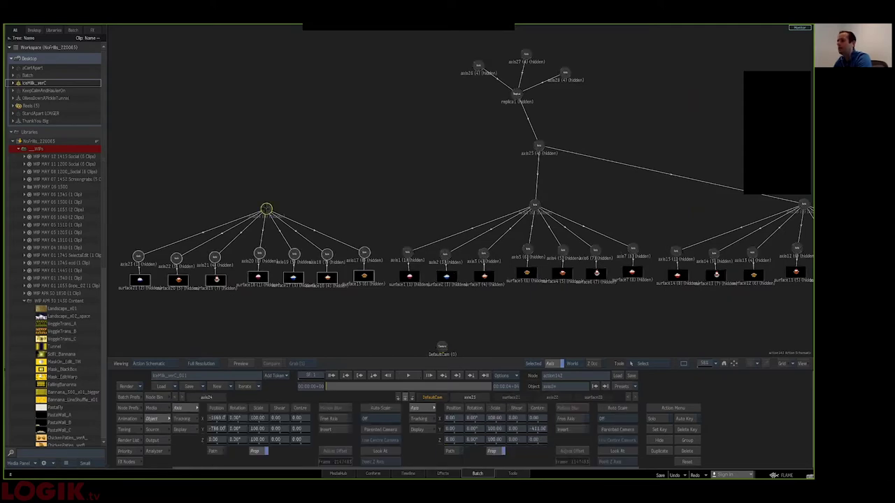
key(h)
key(F4)
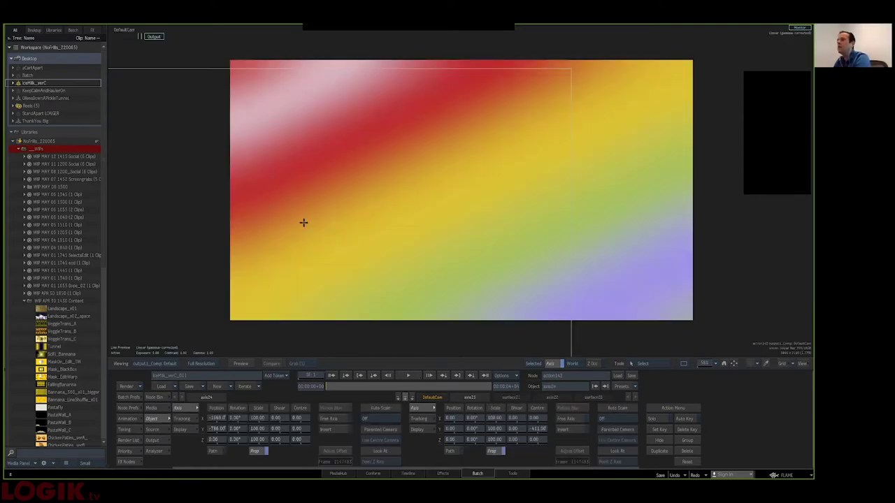
drag(330, 385, 400, 381)
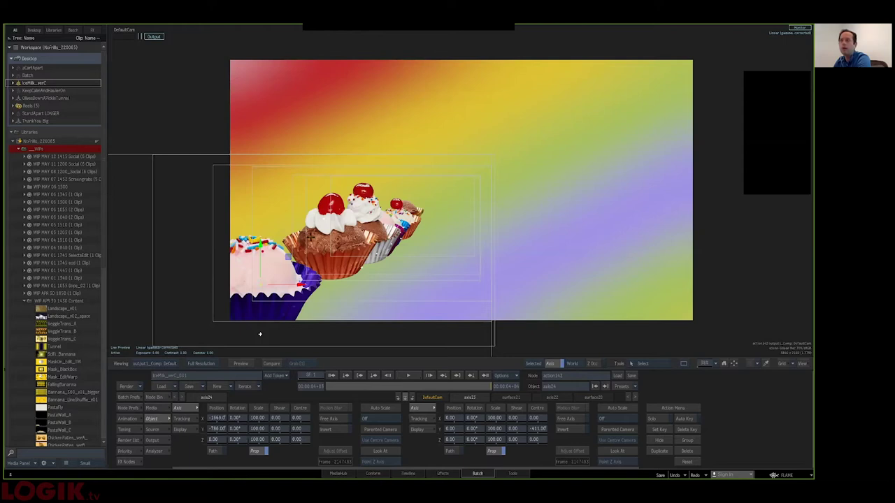
Detach axis25 from replica1, reconnect axis24 under axis25, and unhide the axis25 branch with its three cupcake rows.
key(F4)
drag(546, 165, 492, 209)
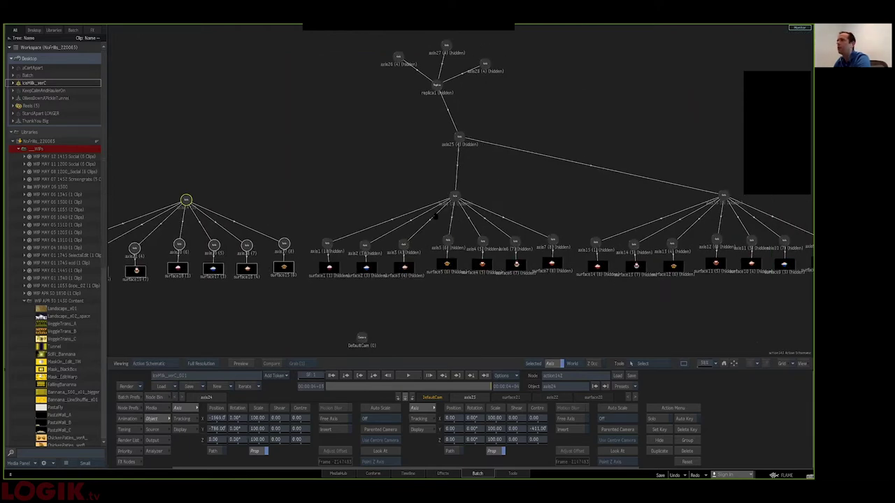
drag(319, 207, 395, 186)
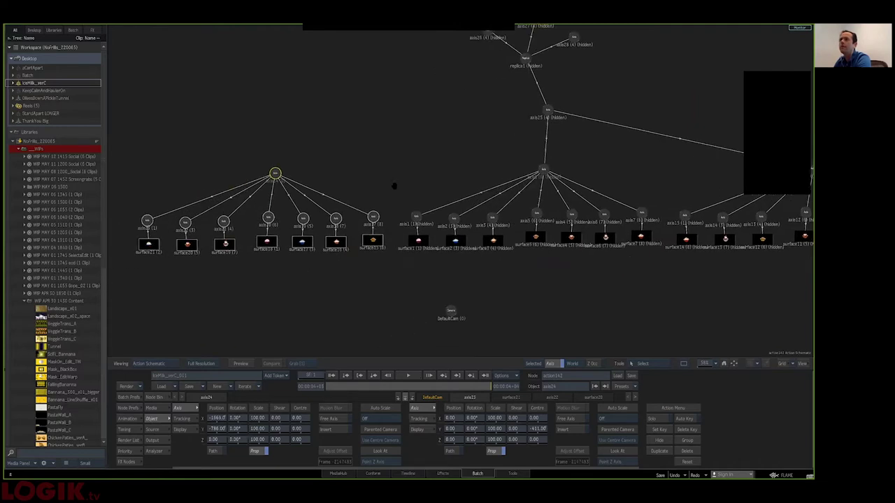
drag(482, 195, 497, 202)
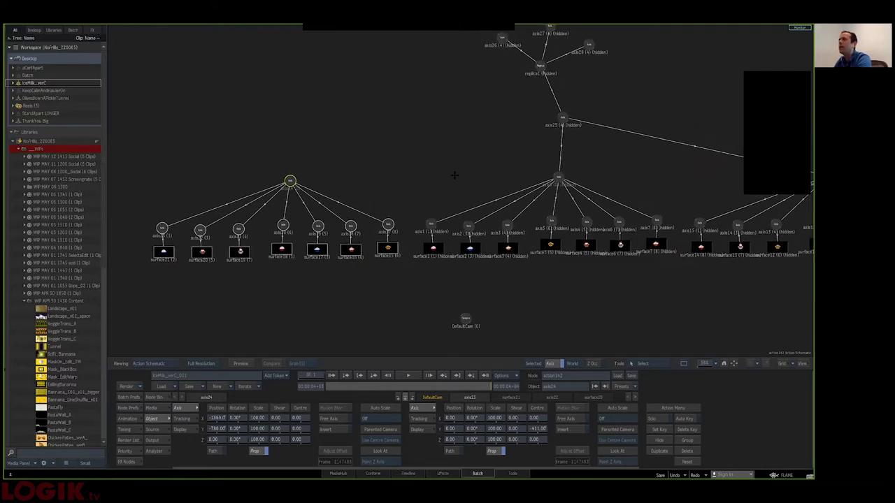
drag(562, 120, 285, 181)
key(ctrl+z)
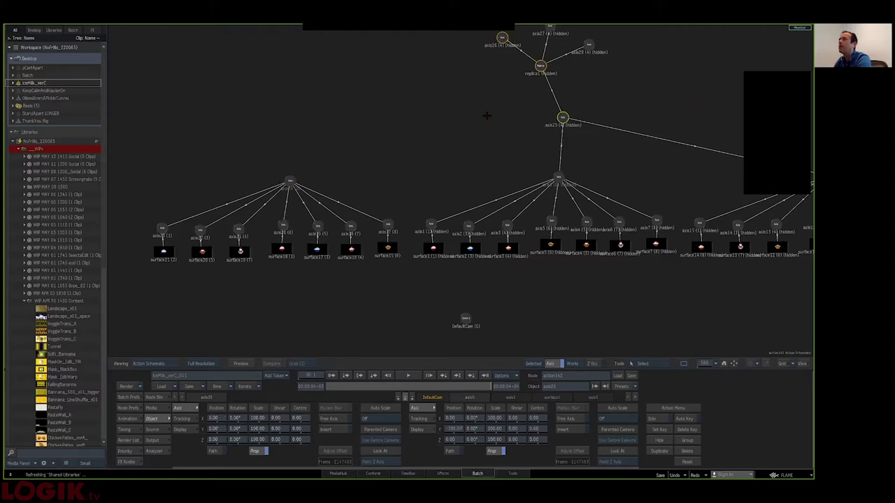
drag(563, 117, 523, 113)
key(ctrl+z)
click(524, 113)
Show the composite of the three cupcake rows, Z-sort its objects in the Priority Editor, and scrub through the shot.
key(F4)
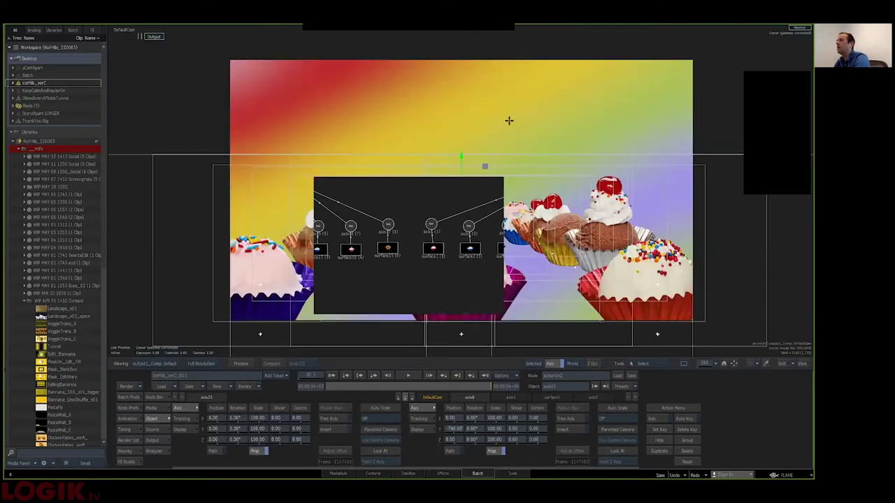
drag(337, 388, 491, 381)
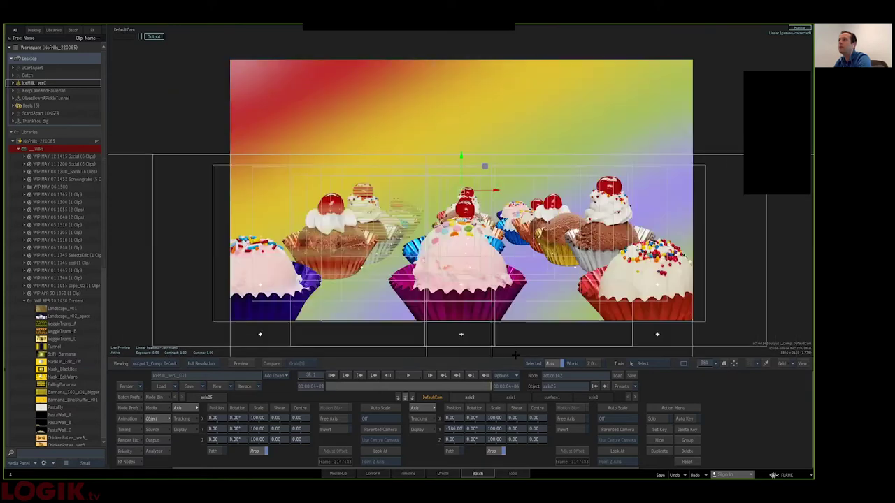
click(128, 451)
click(521, 428)
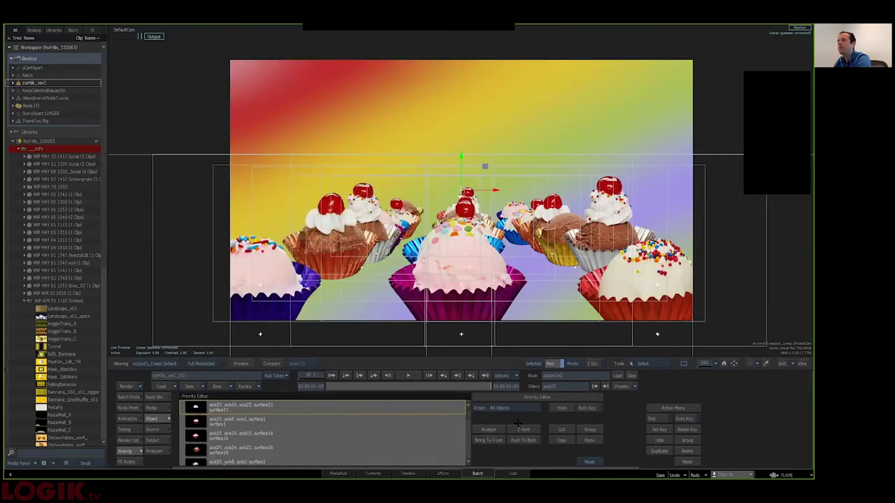
drag(367, 382, 491, 380)
key(Escape)
Reconnect axis25 under replica1 in the action schematic and unhide replica1.
drag(530, 103, 523, 142)
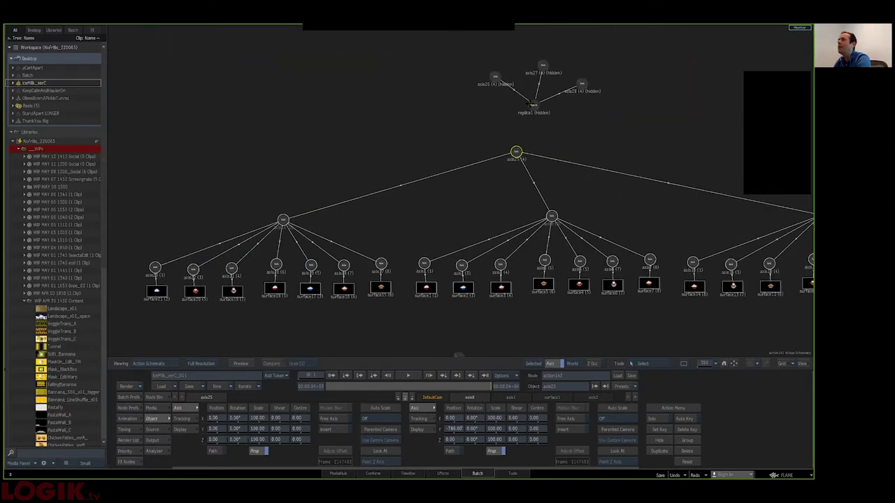
click(532, 107)
mouse_move(531, 106)
mouse_down()
mouse_move(514, 152)
mouse_move(533, 109)
mouse_up()
key(h)
Unhide the three axes axis26, axis27 and axis28 above replica1.
drag(479, 42, 595, 90)
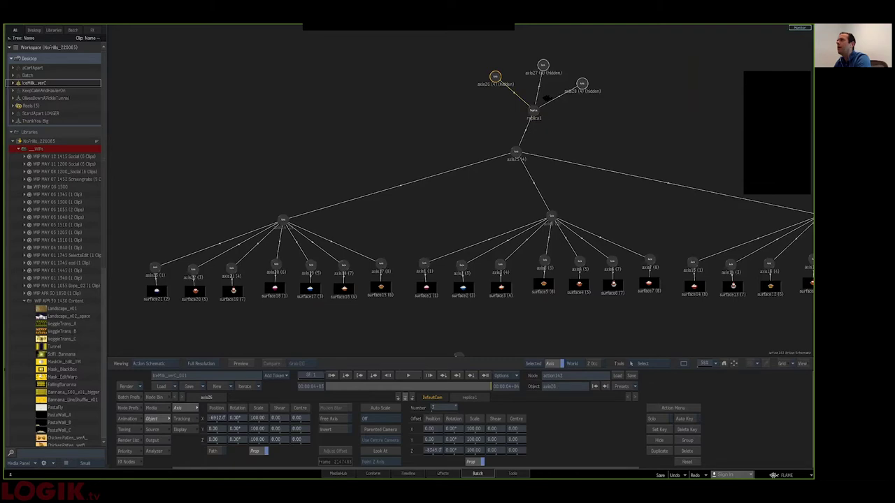
click(547, 99)
drag(481, 56, 601, 95)
click(536, 64)
drag(545, 64, 547, 65)
Select each of the three axes above replica1 in turn, shifting the axis26 and axis27 nodes slightly left.
click(498, 76)
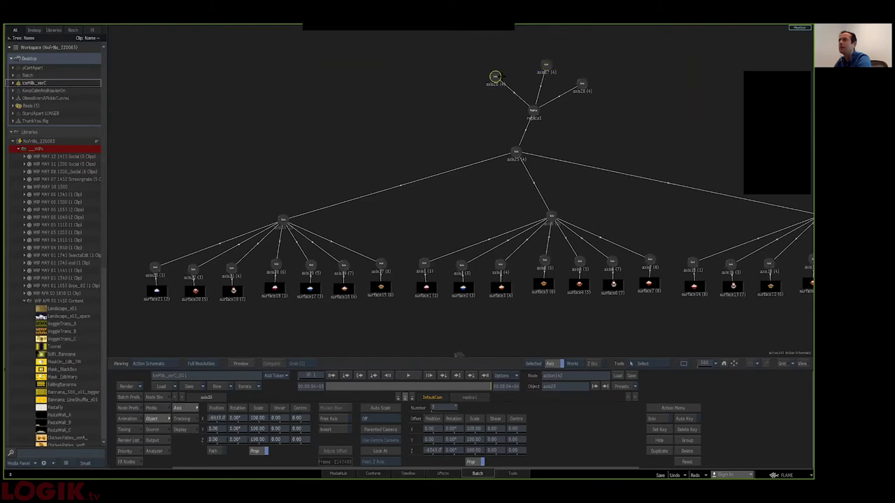
click(582, 81)
click(546, 65)
drag(547, 64, 539, 65)
click(494, 76)
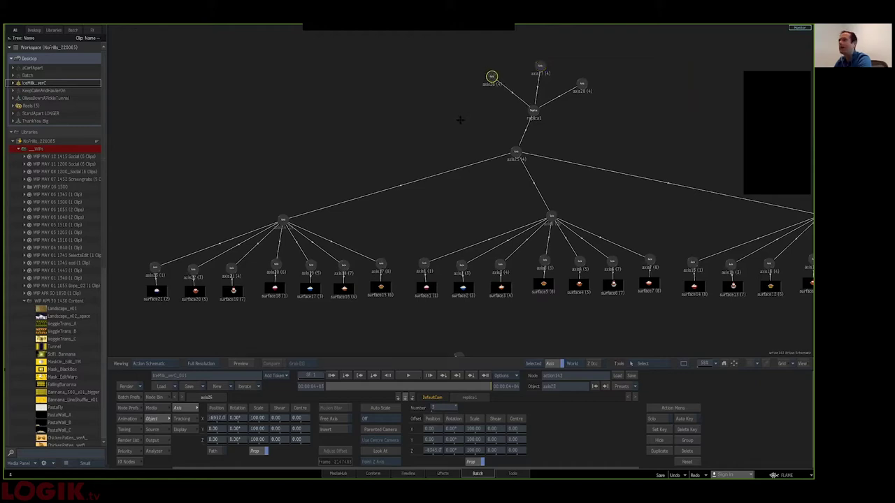
click(583, 81)
Show the full replicated cupcake composite, Z-sort its objects in the Priority Editor, scrub the shot, and return to the batch schematic.
key(F4)
click(124, 451)
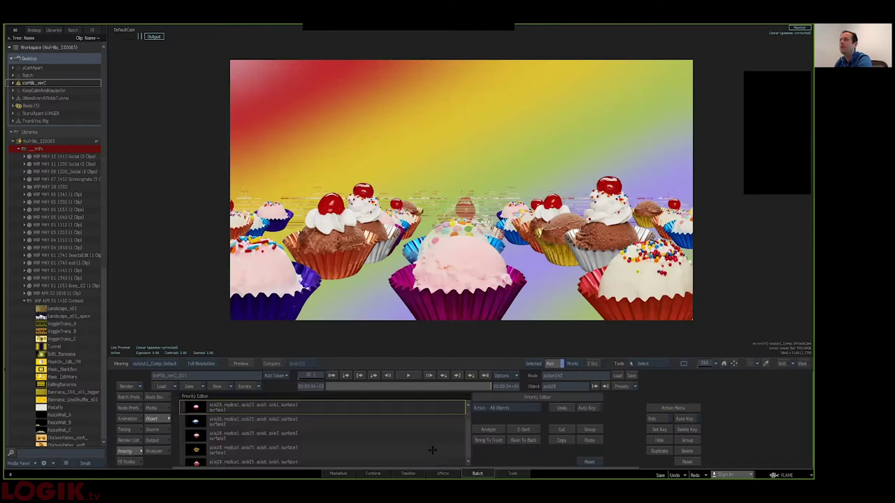
click(526, 429)
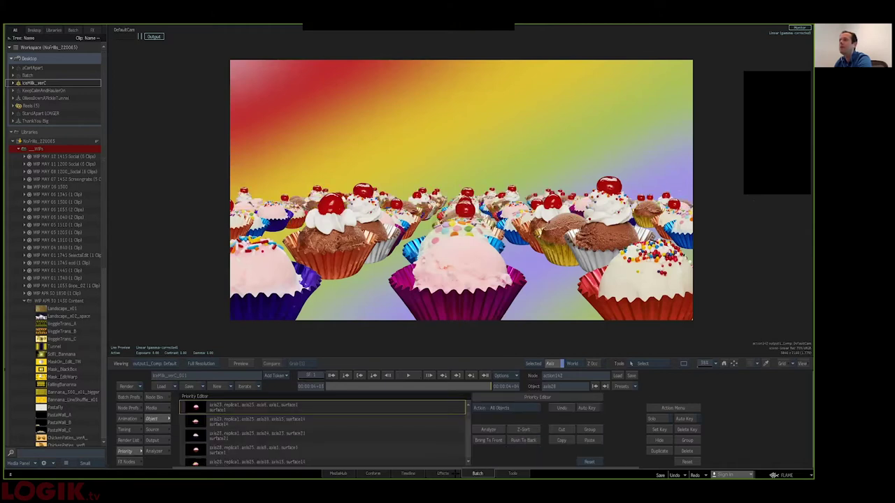
key(Escape)
drag(348, 386, 526, 323)
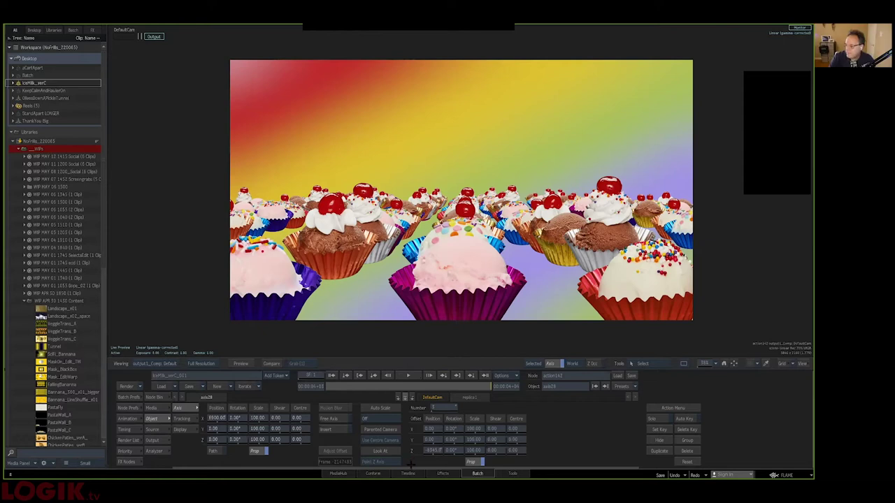
key(F4)
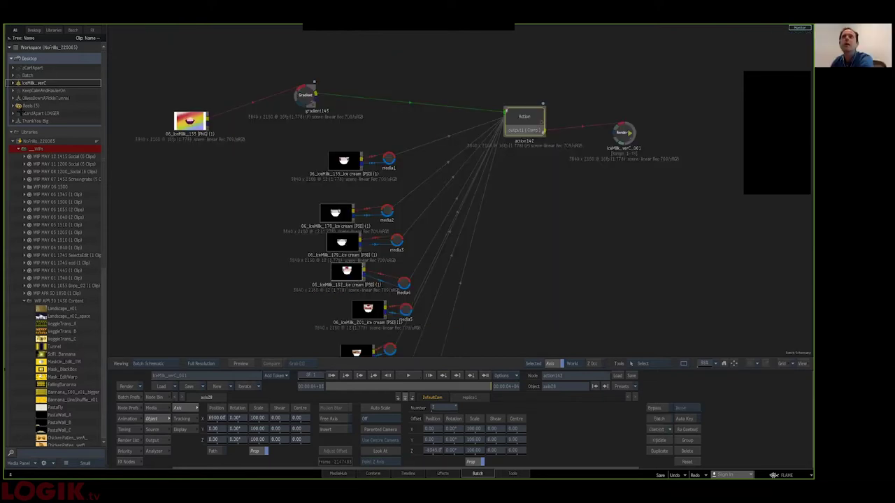
Load the StandApart LONGER batch group and bring its ChickenWing and Sandwich_Thick setups into view in the schematic.
click(408, 473)
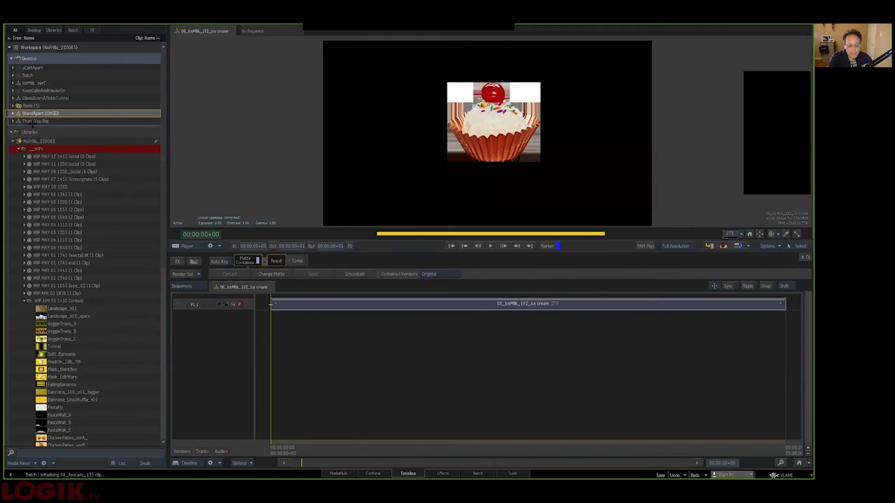
click(478, 472)
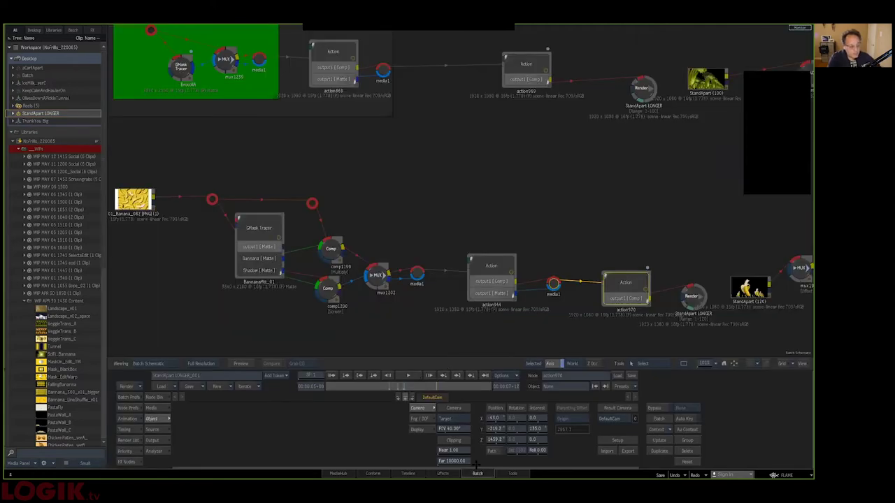
drag(705, 364, 674, 355)
drag(627, 258, 634, 267)
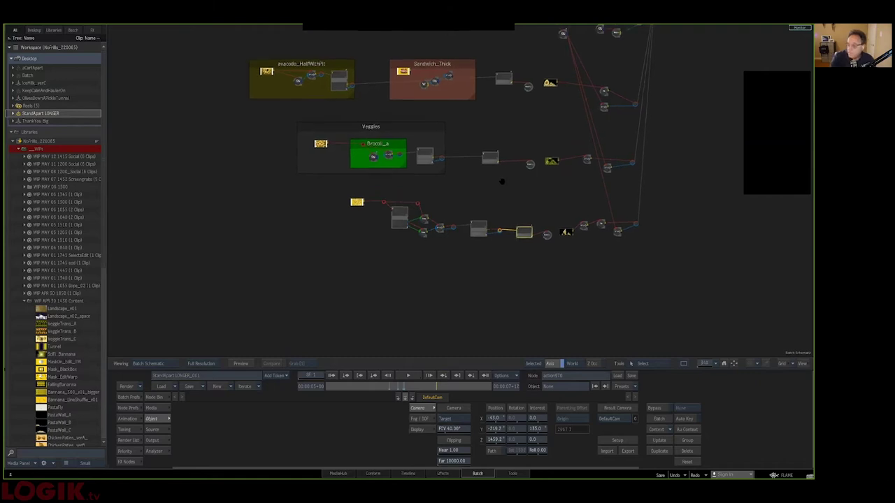
drag(704, 364, 717, 362)
drag(586, 33, 408, 240)
View the StandApart chicken wing and avocado clips, scrubbing through their animation, and return to the batch schematic.
click(404, 150)
key(F4)
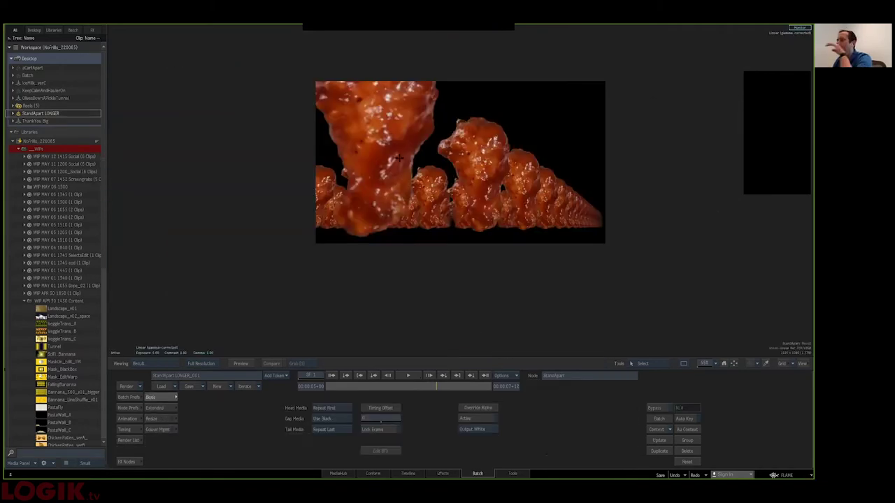
drag(346, 387, 329, 386)
key(Escape)
key(F4)
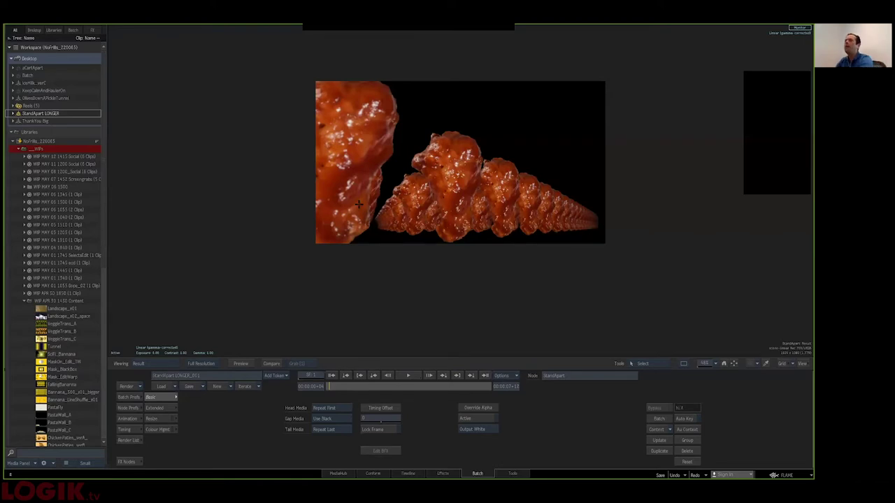
click(343, 387)
drag(343, 387, 376, 406)
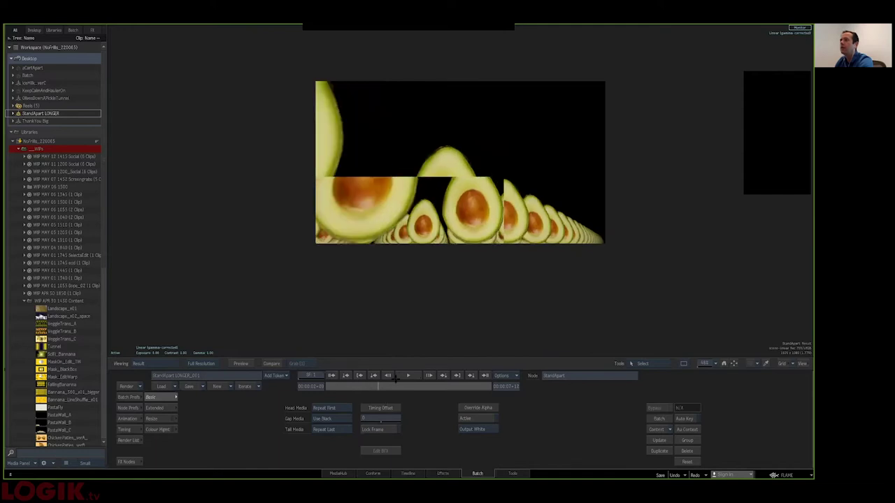
key(Escape)
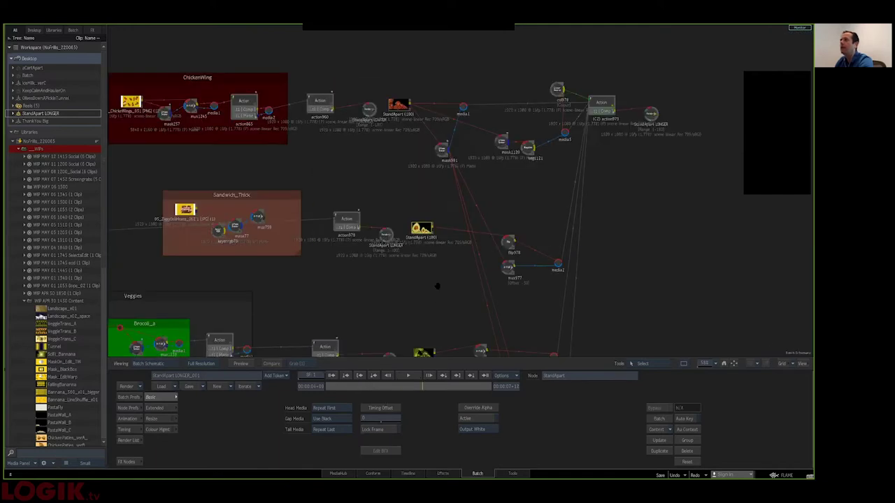
View the StandApart broccoli clip, scrub through its animation, and return to the batch schematic.
drag(437, 286, 436, 190)
click(420, 259)
key(F4)
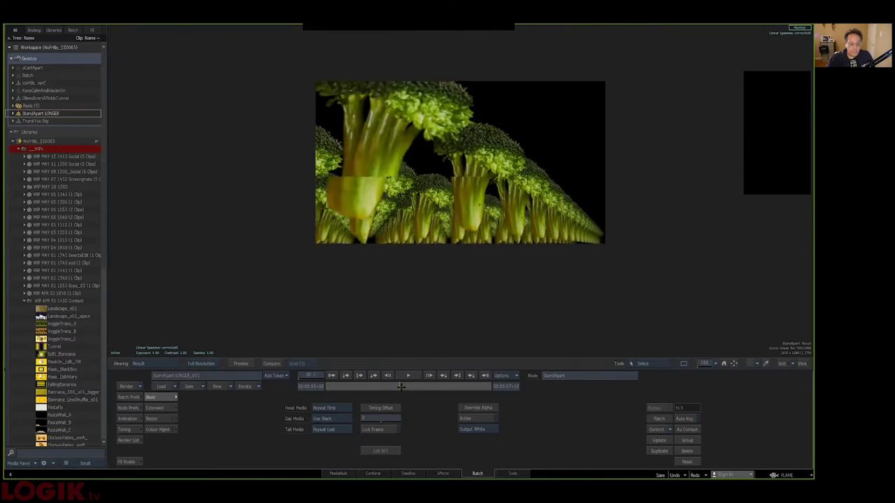
mouse_move(378, 389)
mouse_down()
mouse_move(424, 391)
mouse_move(320, 386)
mouse_move(383, 393)
mouse_move(334, 387)
mouse_move(361, 387)
mouse_up()
key(Escape)
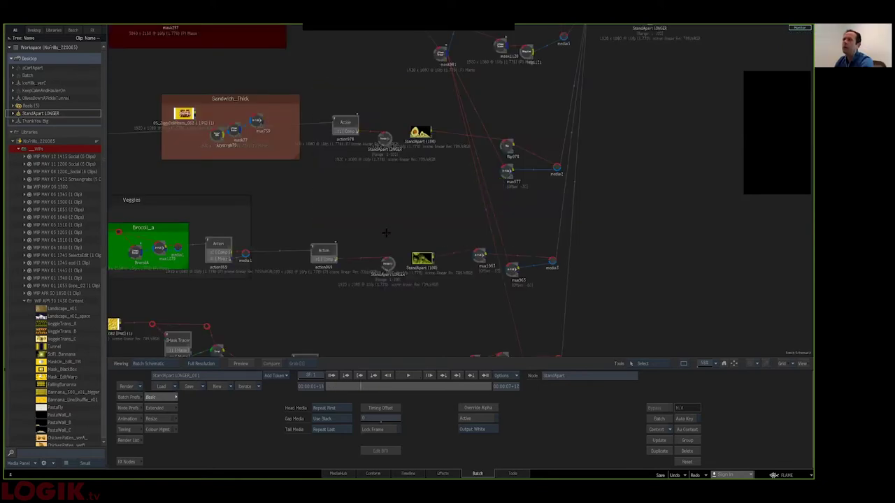
Shift the banana branch's StandApart clip node slightly up and left in the batch schematic, and briefly view the clip.
drag(408, 223, 392, 226)
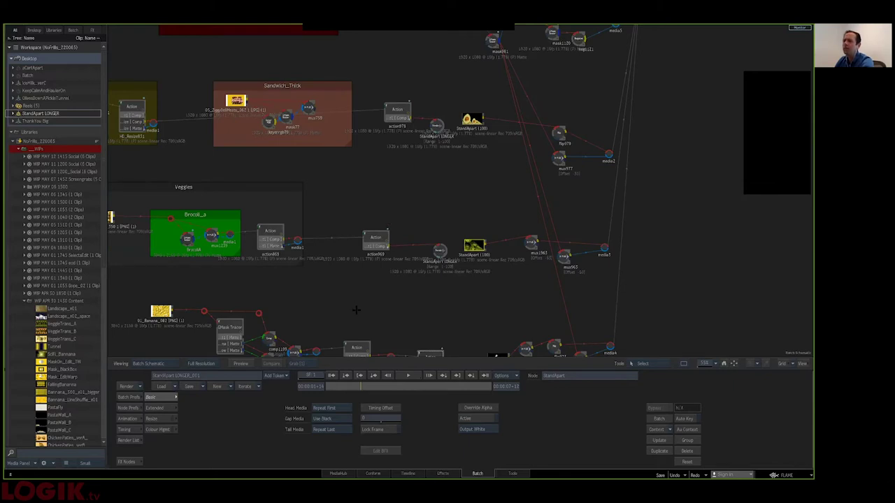
drag(423, 286, 410, 226)
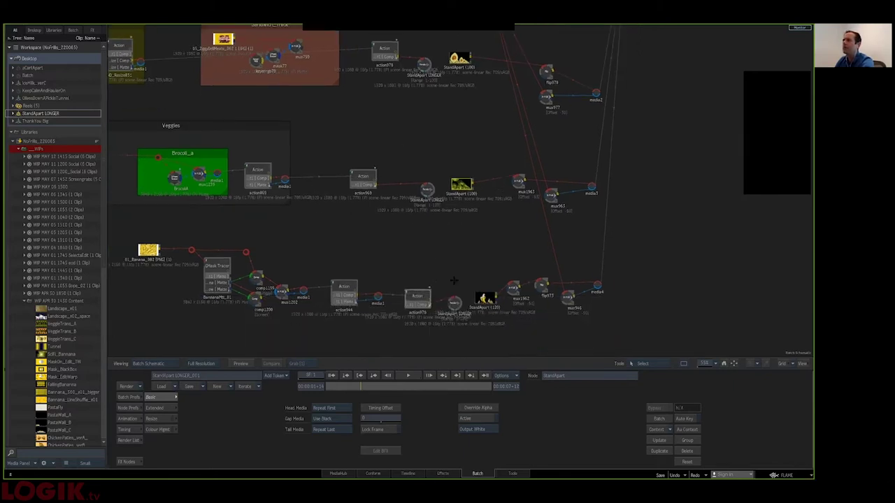
drag(470, 286, 467, 284)
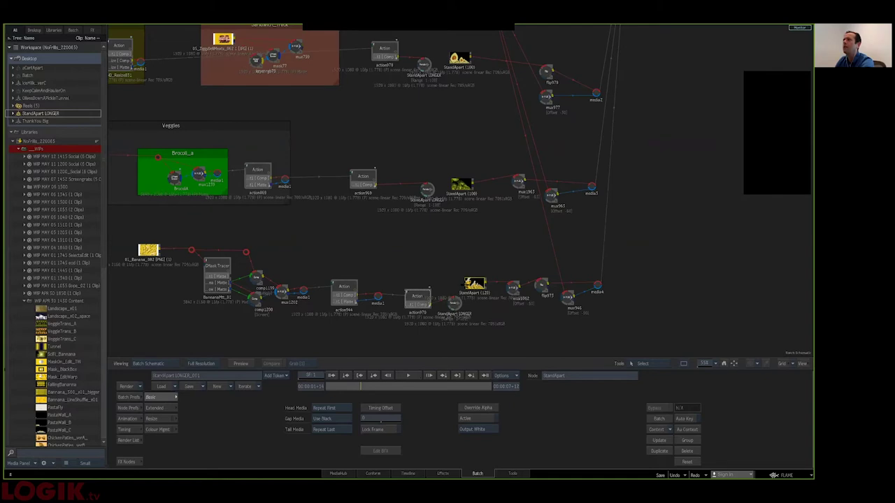
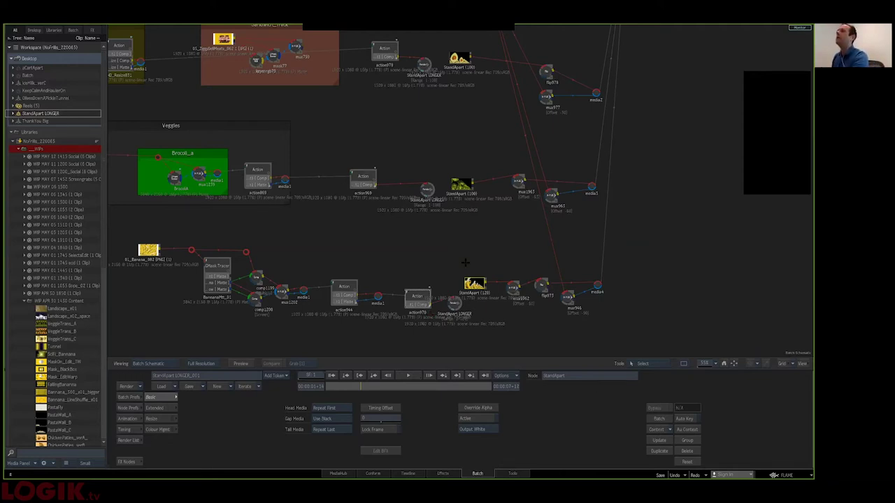
double_click(474, 285)
key(Escape)
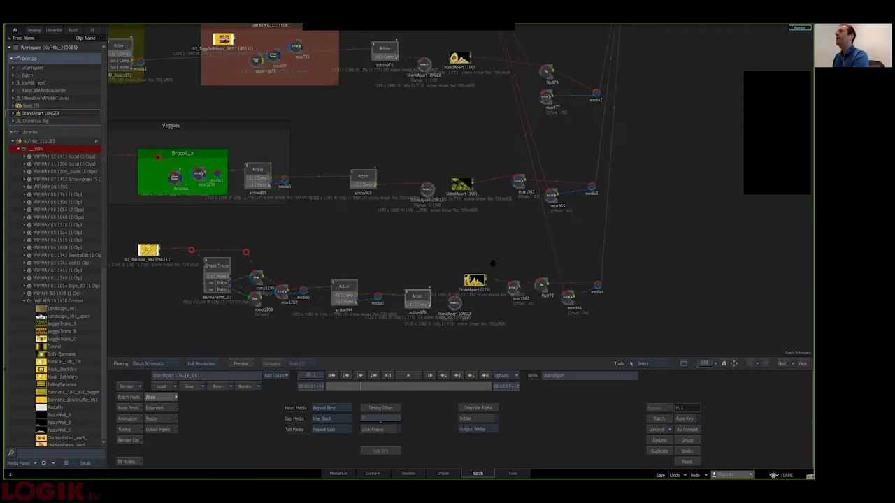
Trace the banana branch back to its 01_Banana_002 source, view the original still, and return to the batch schematic.
drag(367, 270, 433, 257)
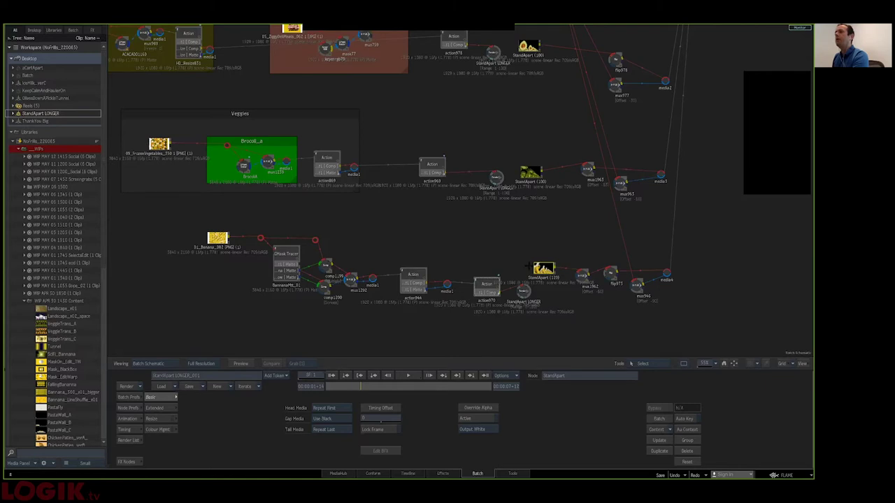
click(487, 284)
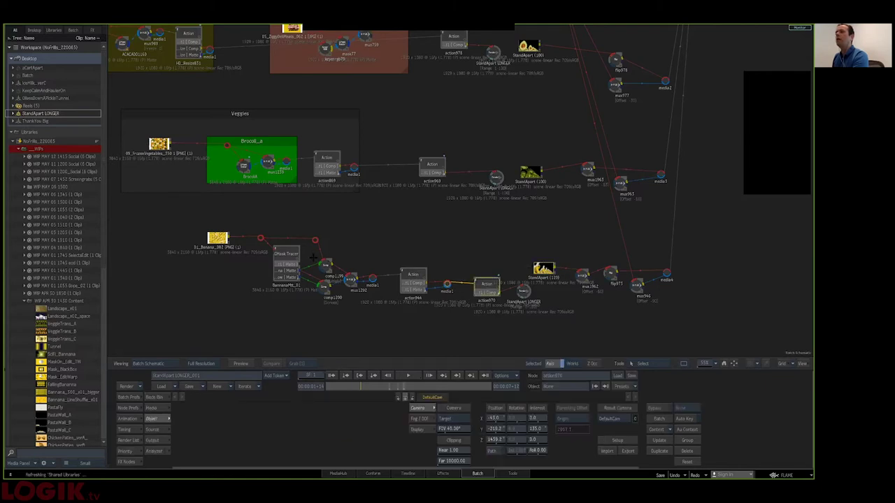
click(279, 258)
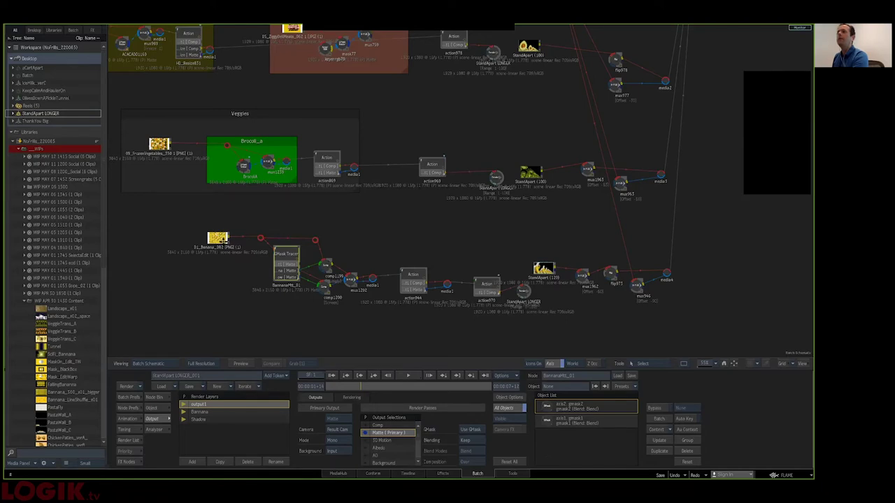
click(221, 238)
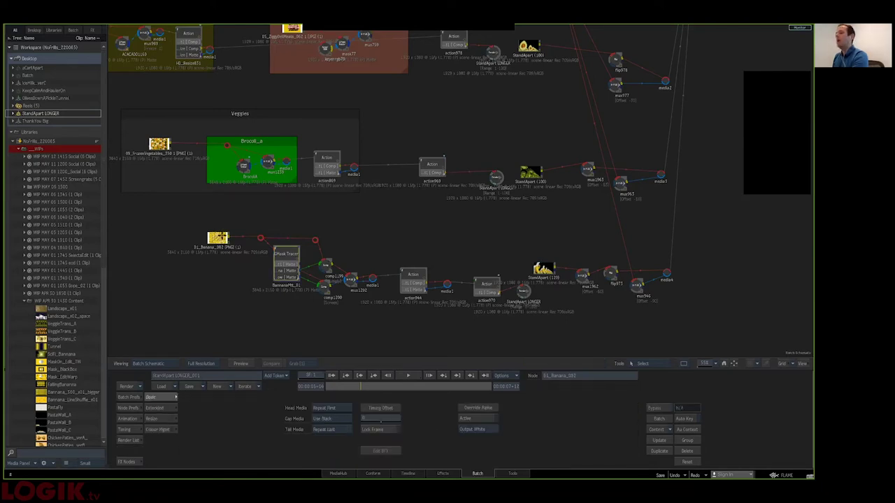
key(F4)
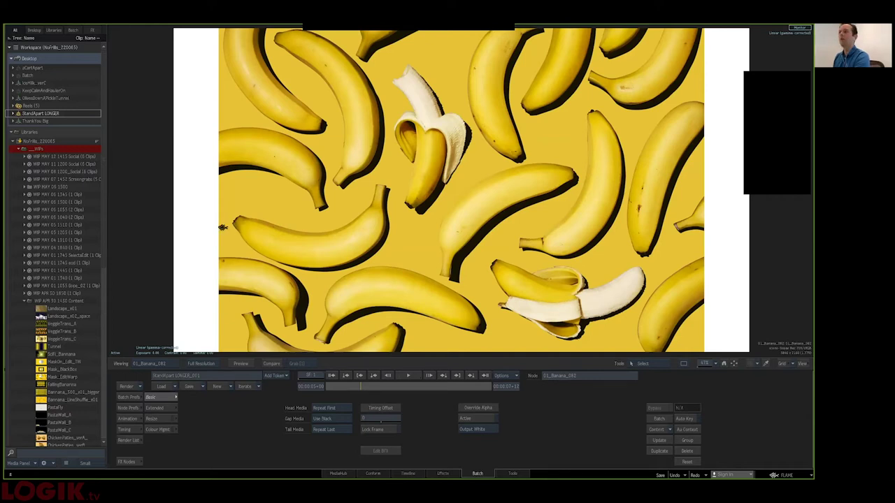
key(F4)
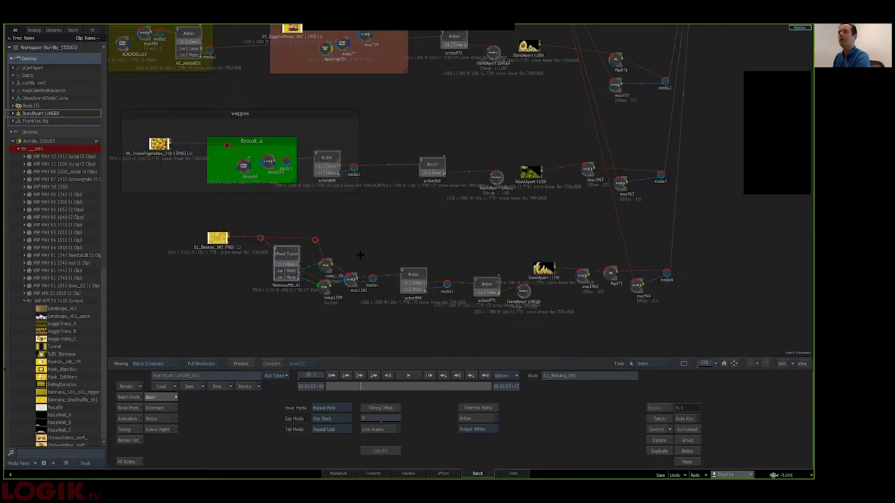
Examine the BananaMtt_01 GMask Tracer's matte and its front media with the mask outline, and return to the batch schematic.
double_click(288, 255)
key(F4)
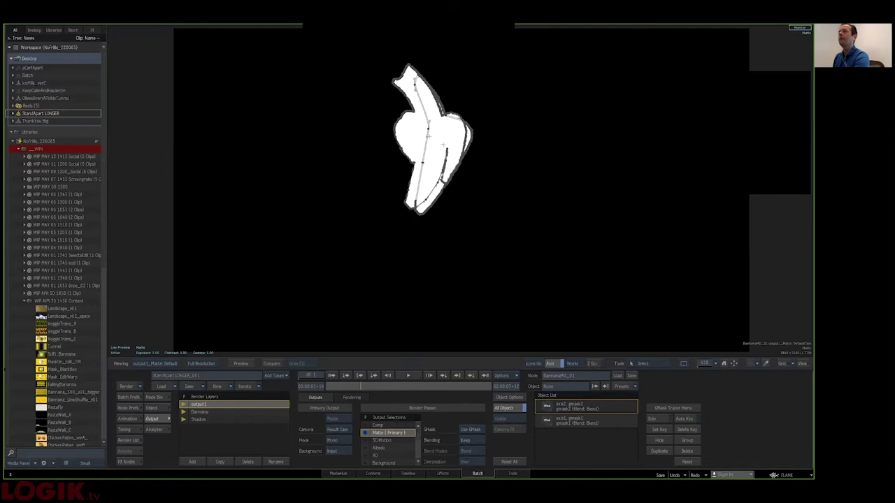
key(F1)
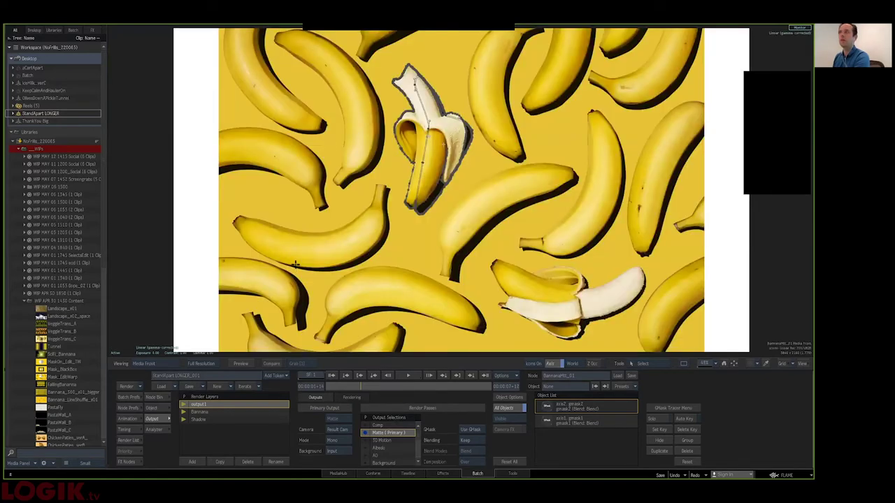
key(F4)
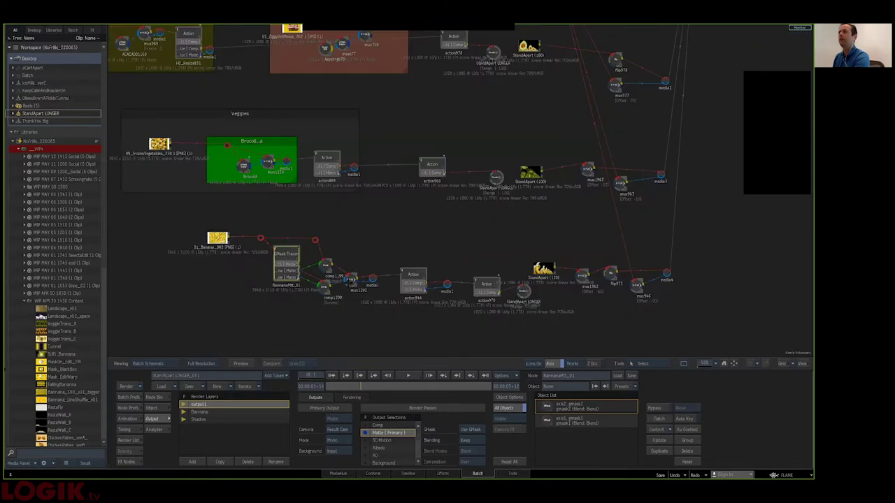
View the cut-out banana at mux1202 and the repositioned banana from action944, and return to the batch schematic.
click(350, 280)
key(F4)
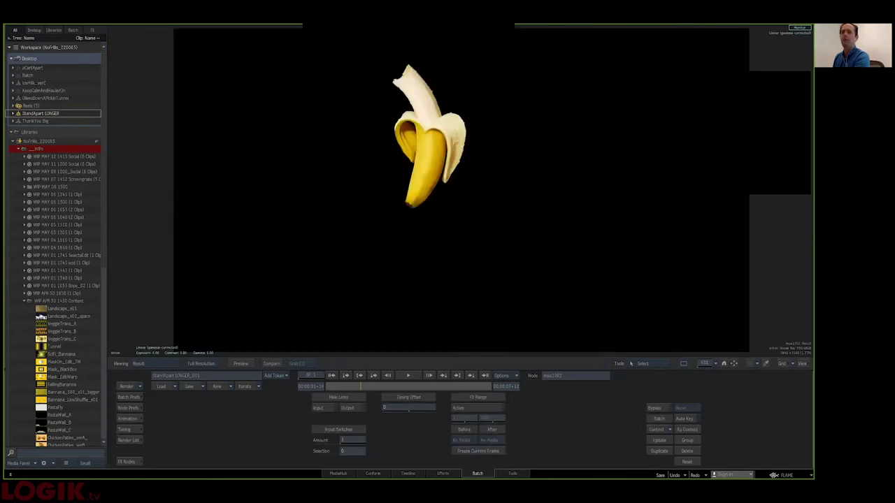
key(F4)
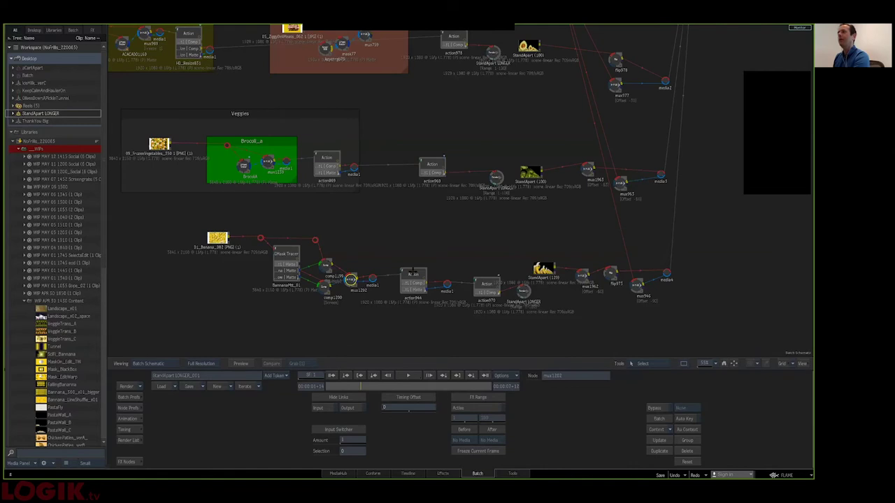
click(413, 272)
key(F4)
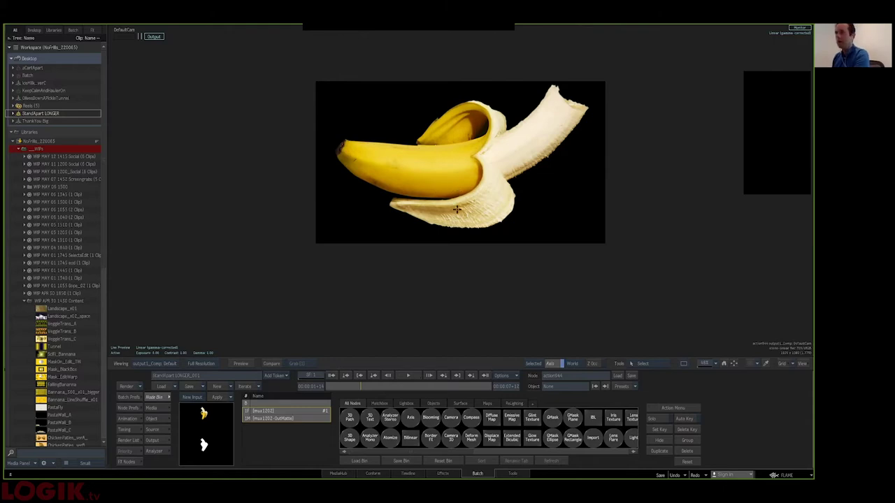
key(Escape)
drag(488, 269, 482, 268)
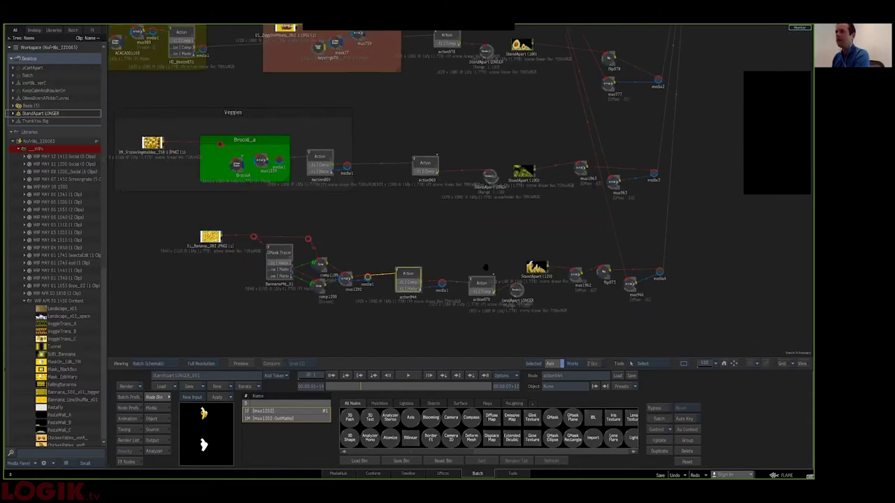
Open the banana replica Action node, view its composite output, and examine the replicated grid and camera from the Top view.
double_click(479, 283)
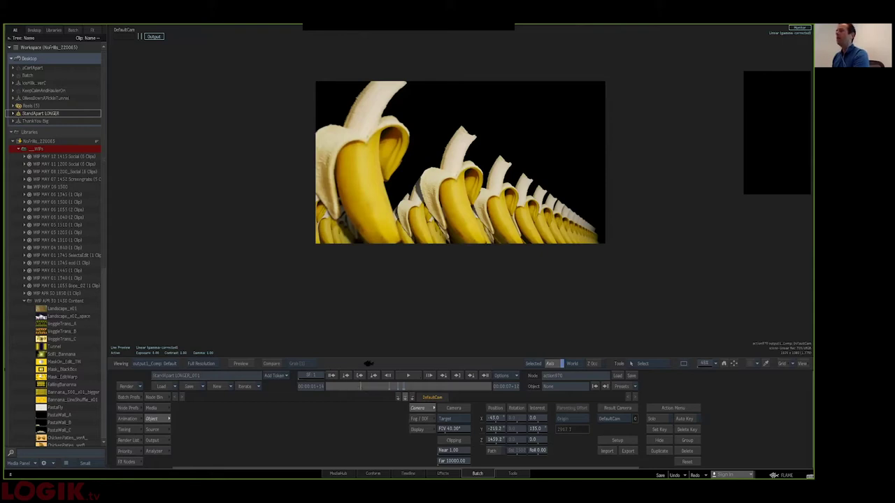
key(F1)
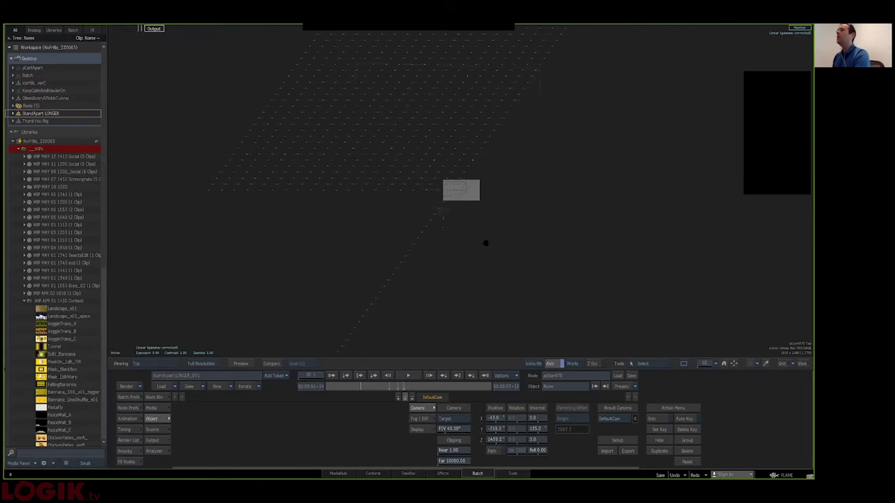
drag(495, 252, 498, 246)
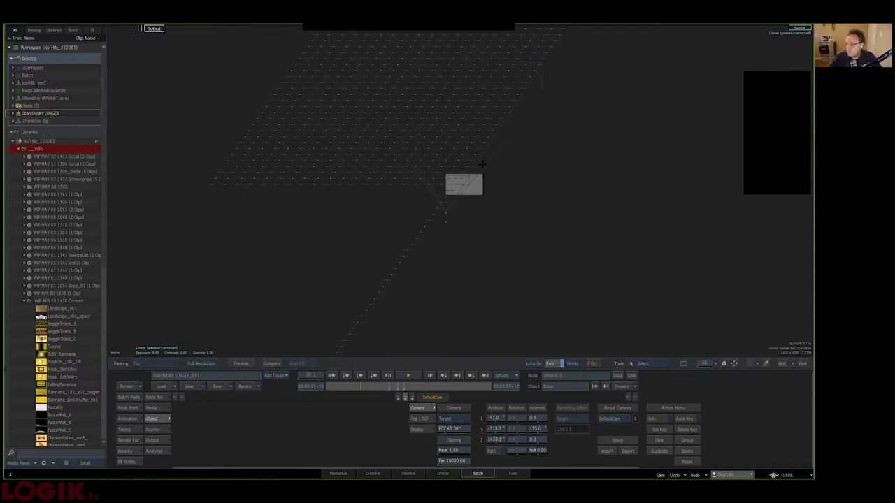
drag(514, 174, 516, 316)
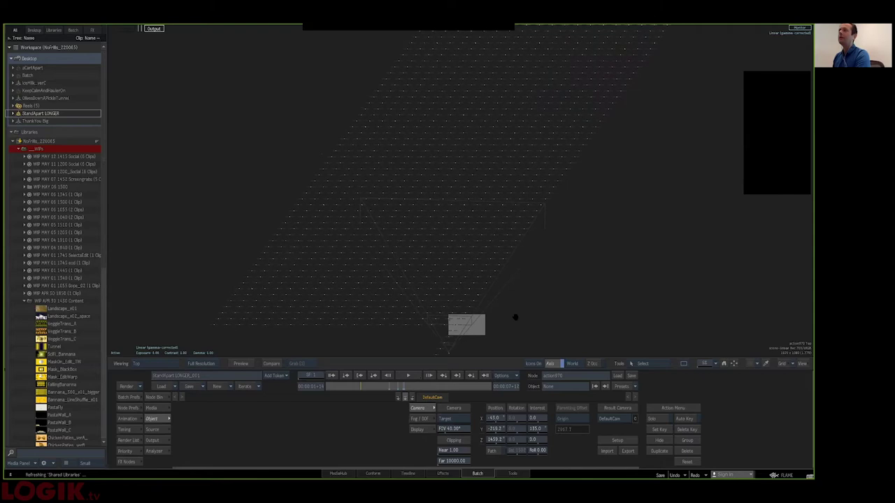
drag(610, 233, 578, 277)
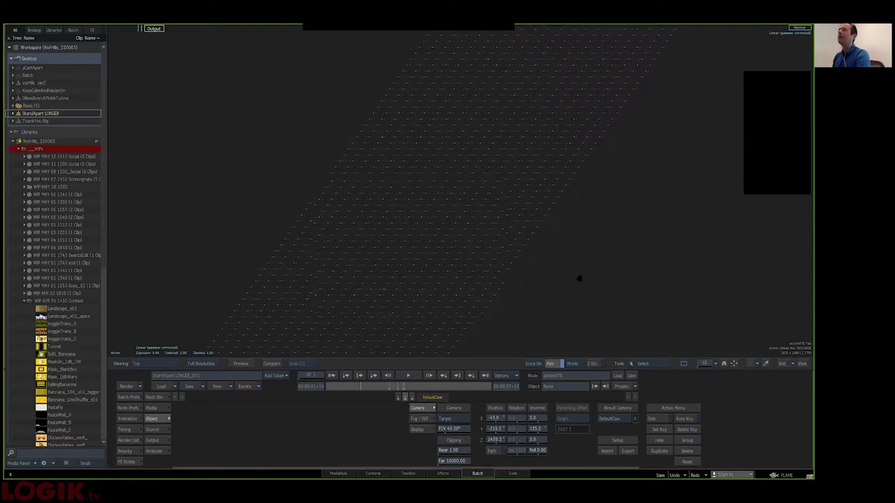
drag(604, 209, 593, 230)
drag(603, 164, 549, 255)
mouse_move(563, 169)
mouse_down()
mouse_move(534, 259)
mouse_move(519, 272)
mouse_move(581, 164)
mouse_move(474, 253)
mouse_up()
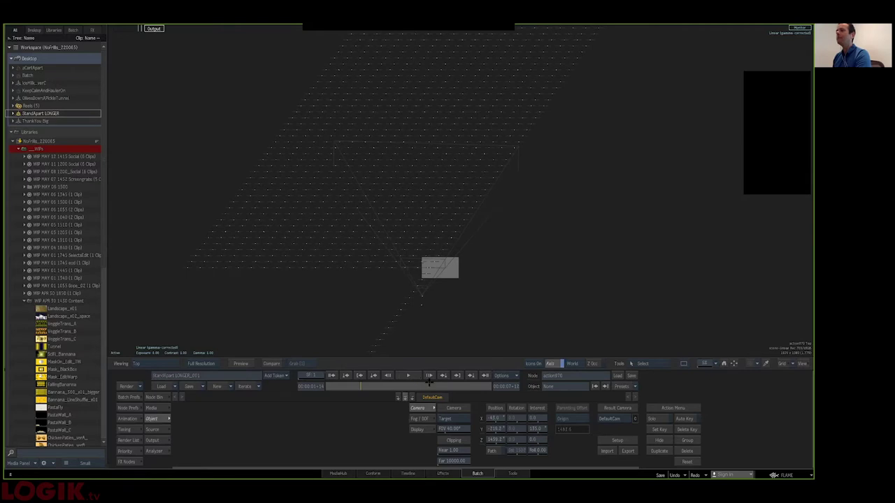
Scrub the shot in the Top view to examine the animation through the banana grid, and show the Action schematic.
drag(452, 387, 476, 387)
click(370, 383)
click(334, 377)
click(385, 387)
click(406, 389)
key(F4)
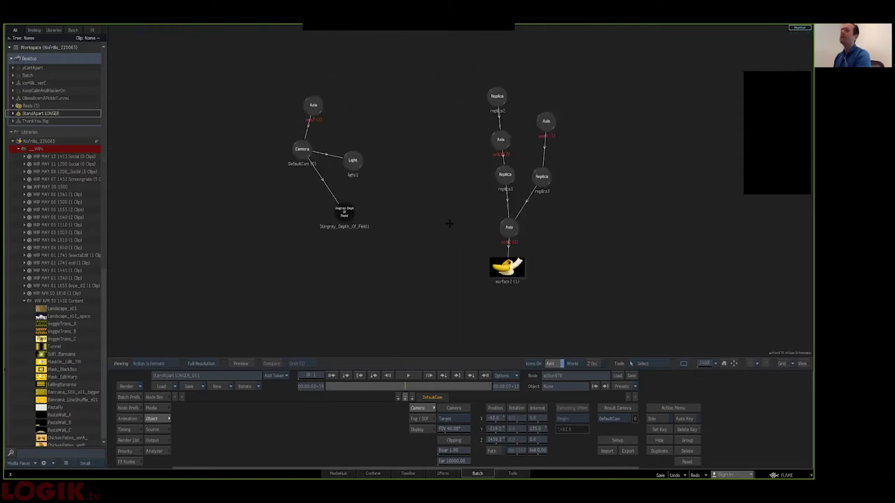
Show the banana Action's composite output, hide the unselected object icons, and scrub through the foreground banana's motion.
key(F4)
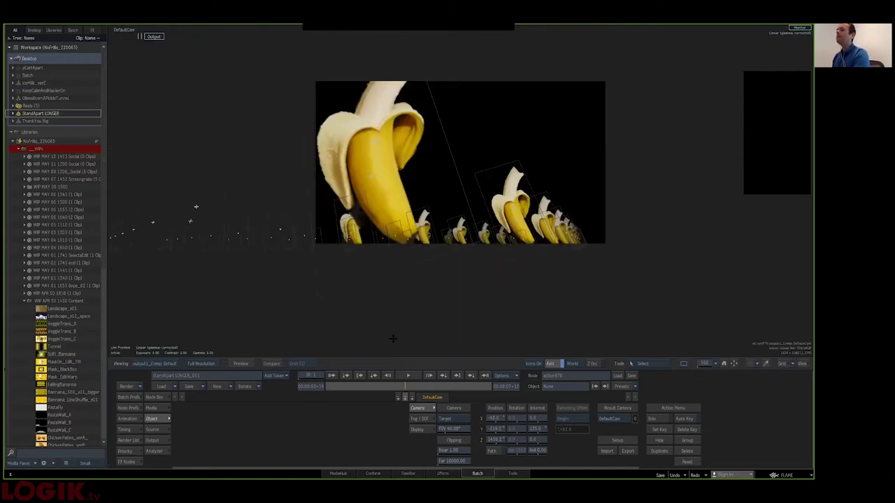
drag(354, 385, 396, 388)
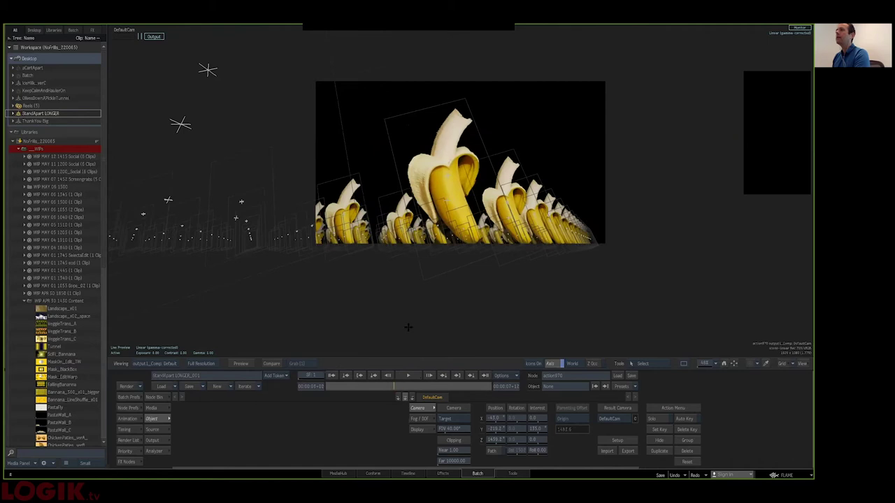
key(i)
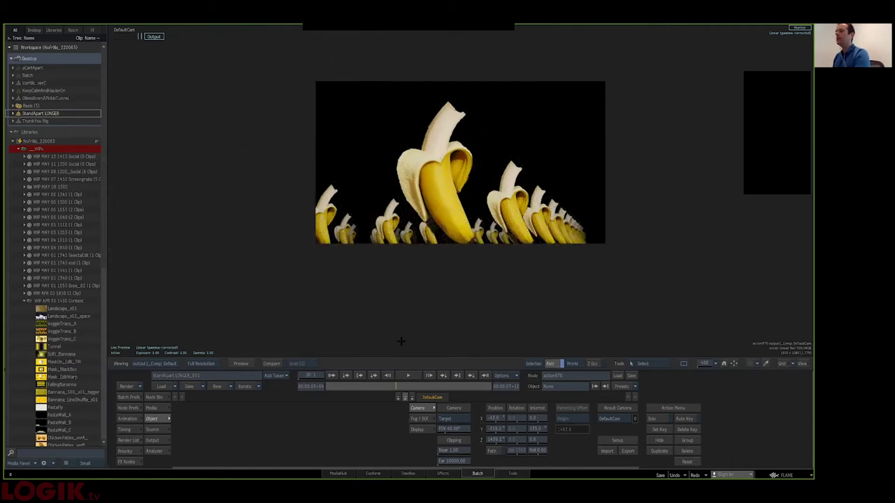
drag(390, 387, 408, 386)
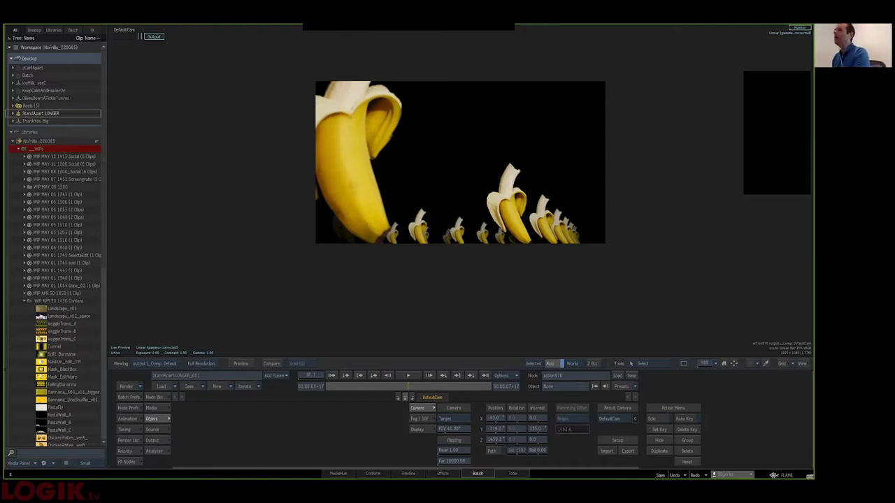
Select the Stingray_Depth_Of_Field1 node in the Action schematic, check the composite with its settings shown, and return to the schematic.
key(F4)
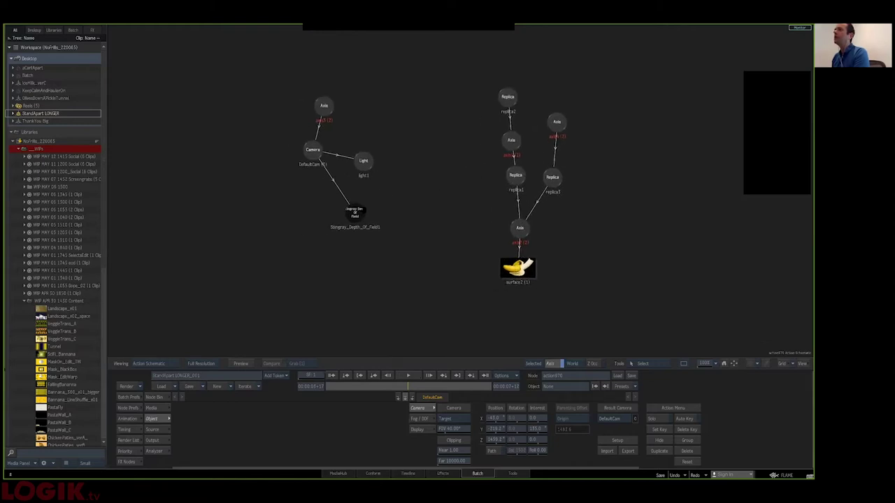
click(355, 213)
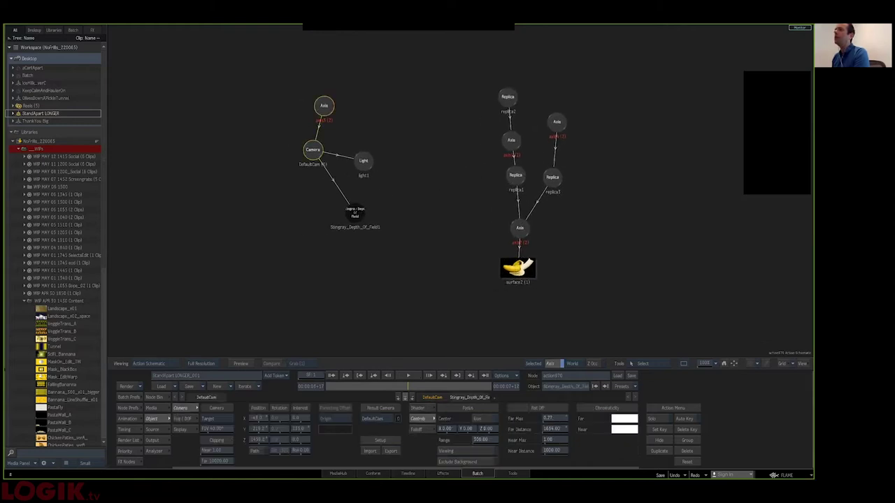
key(F1)
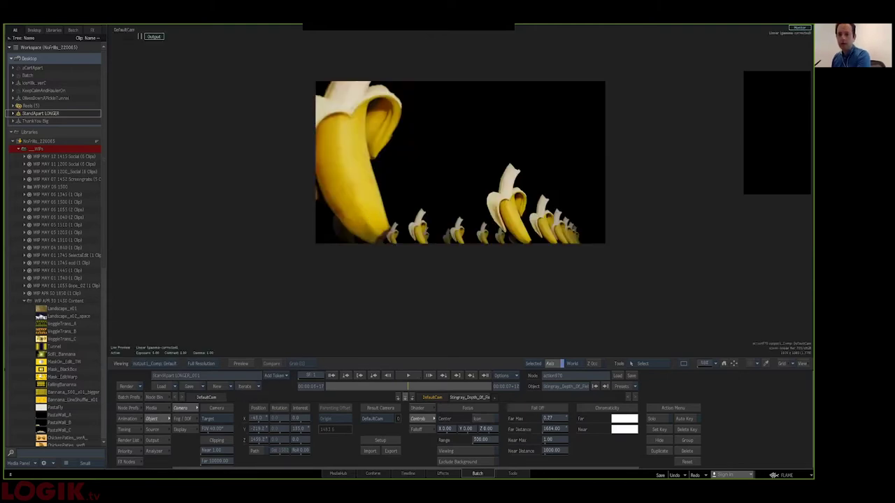
key(F4)
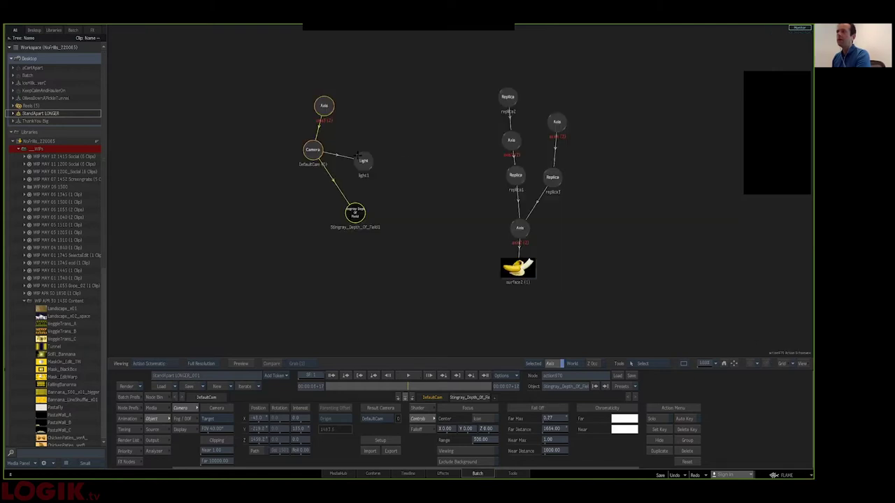
Select light1, show the composite, and compare it with Shading off and on in the Action rendering preferences before returning to the schematic.
click(361, 159)
key(F4)
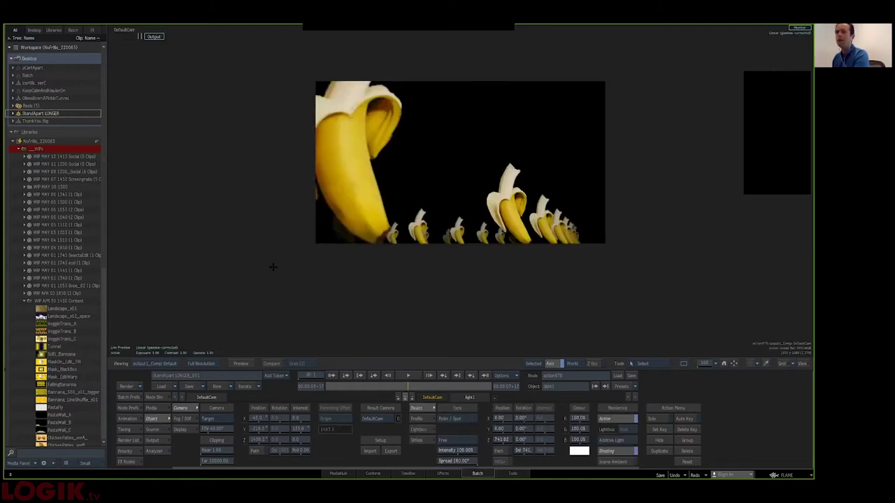
click(126, 408)
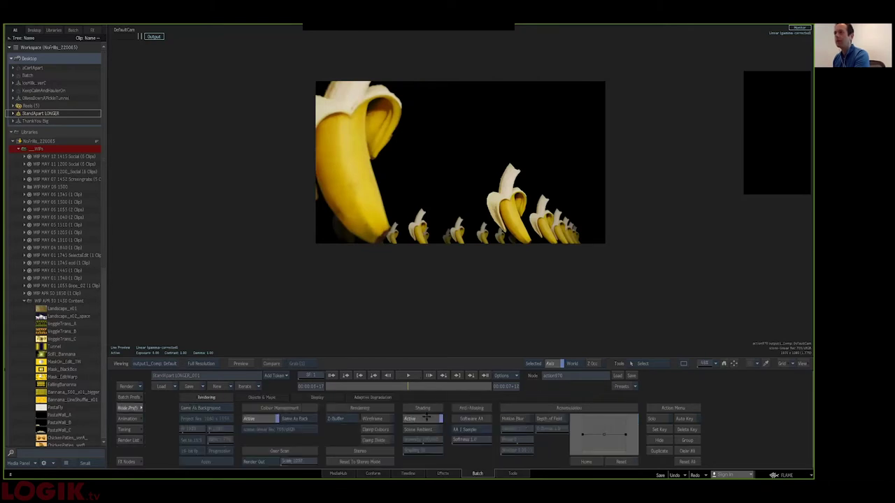
click(427, 417)
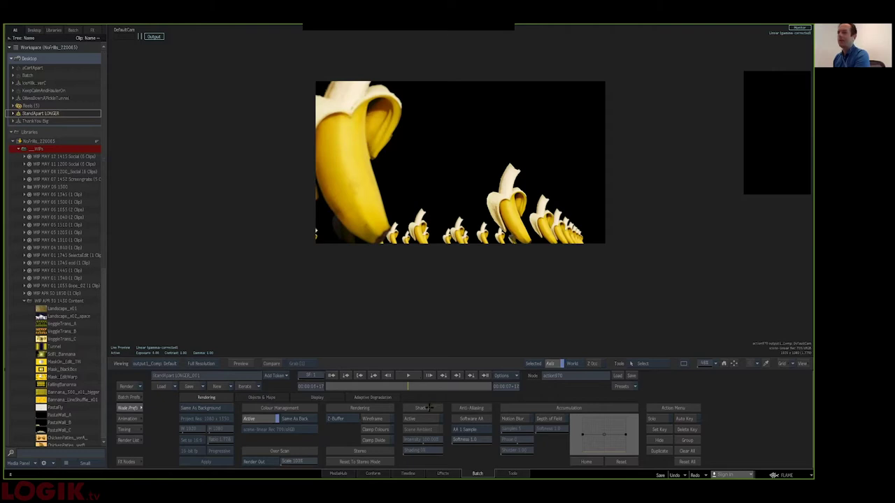
click(427, 417)
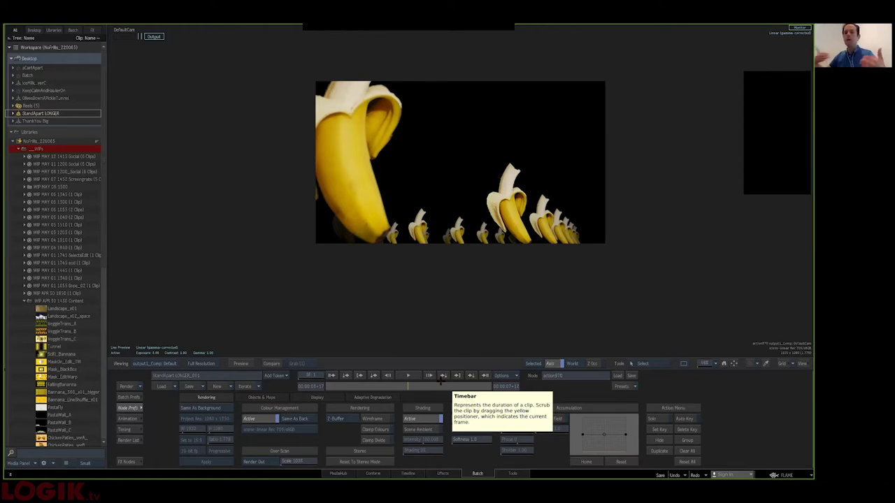
key(Escape)
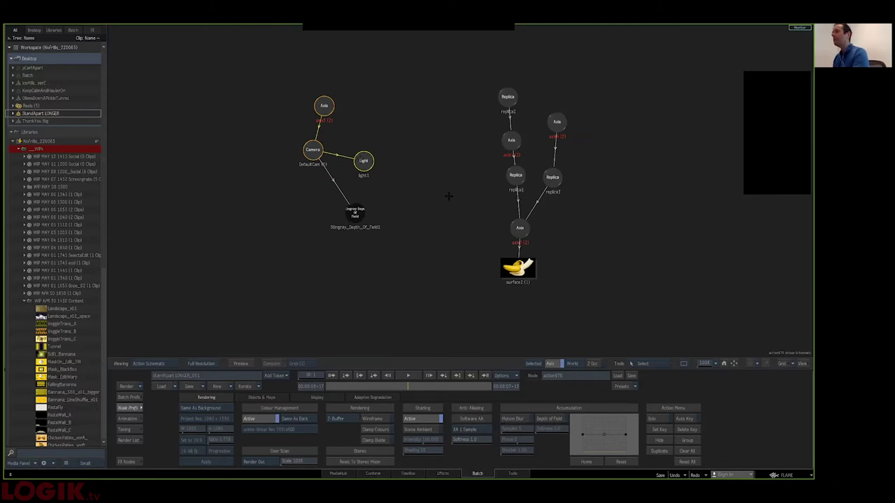
Select the replica1 node in the Action schematic and scrub through the banana composite to examine the replicated row.
click(516, 176)
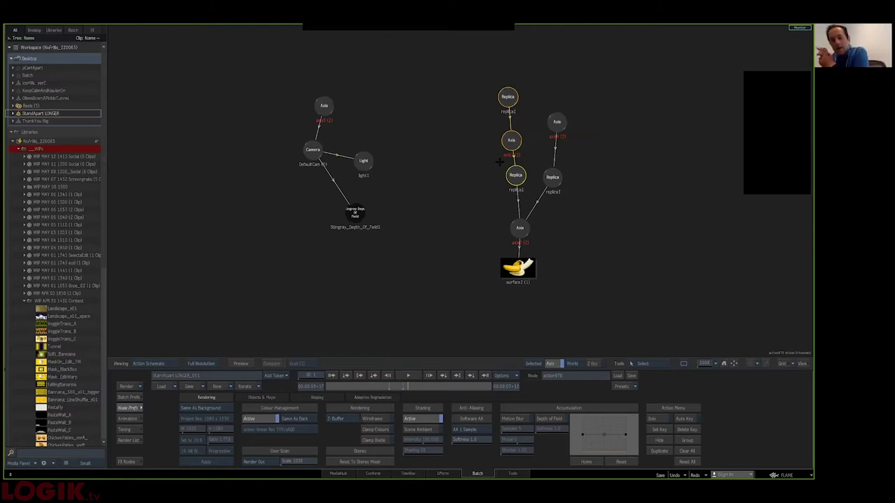
key(F4)
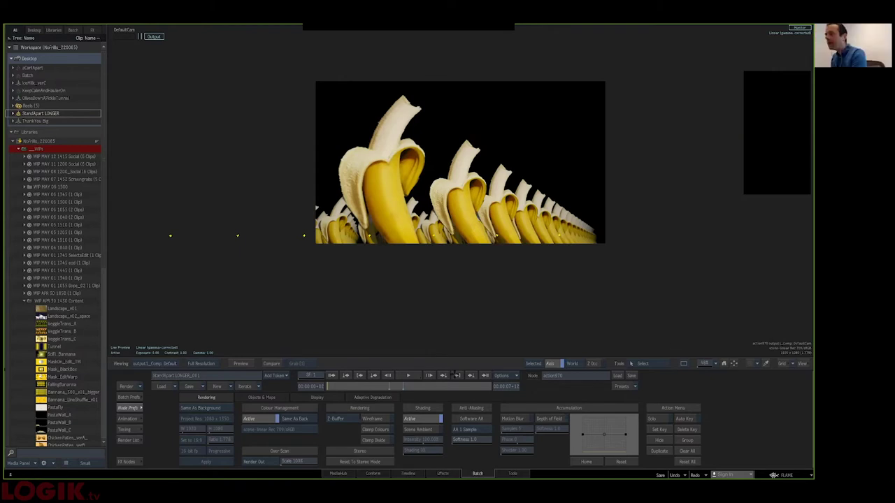
click(391, 387)
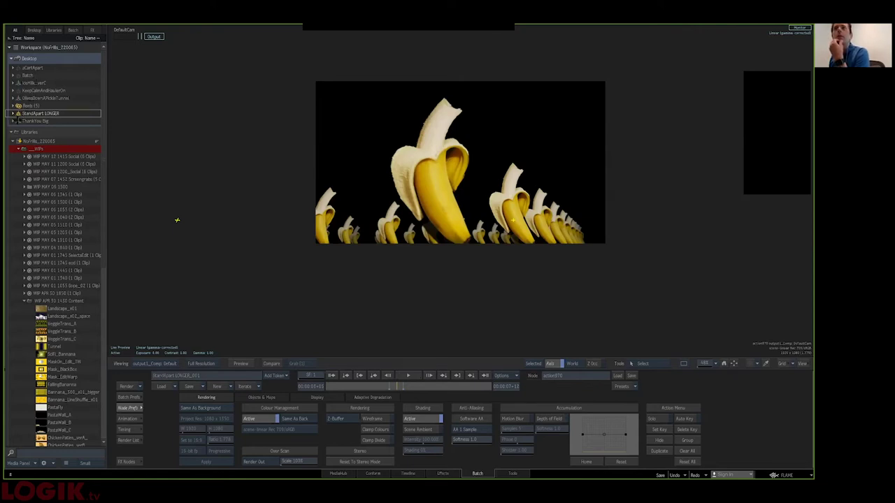
Open the ThankYou Big batch group, scrub its composite back towards the start, and show the batch schematic.
click(28, 122)
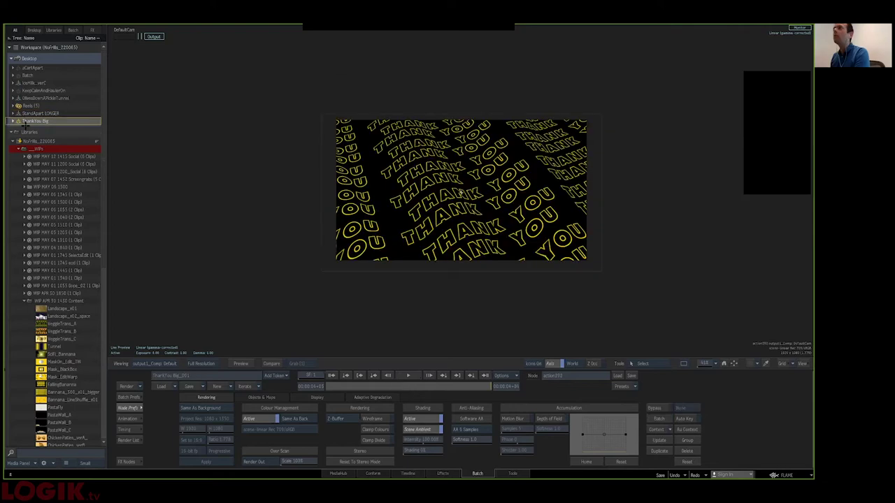
click(363, 386)
drag(363, 385, 316, 374)
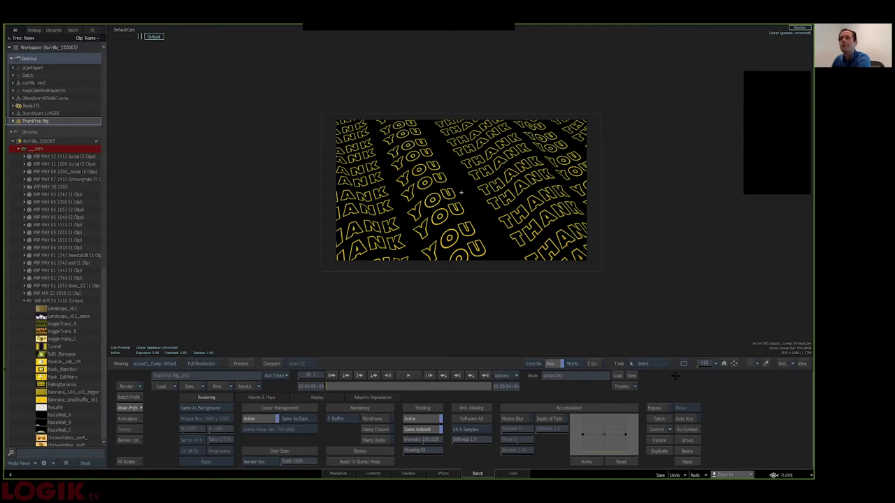
click(153, 398)
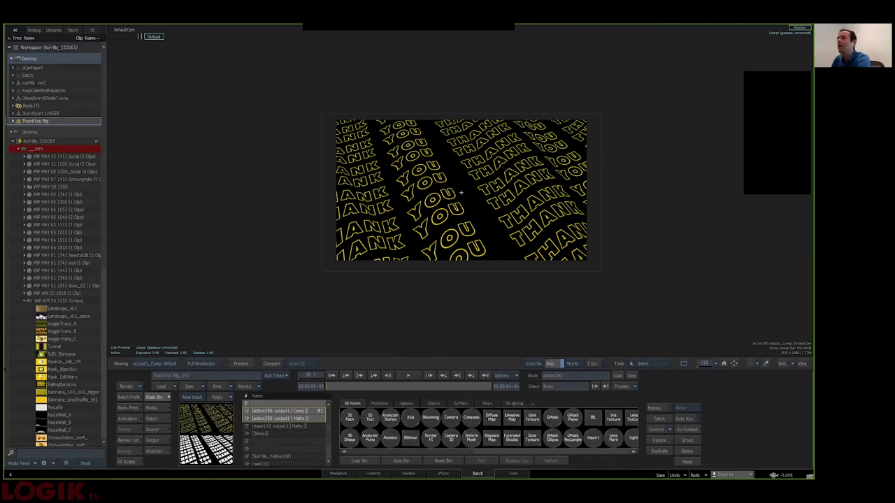
key(Escape)
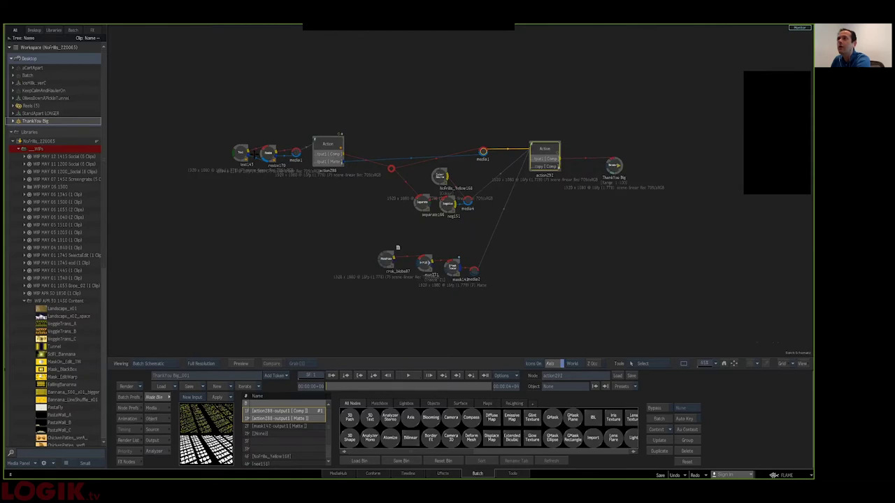
View the Text node's THANK YOU result, scrub through it, and return to the batch schematic.
click(237, 152)
key(F4)
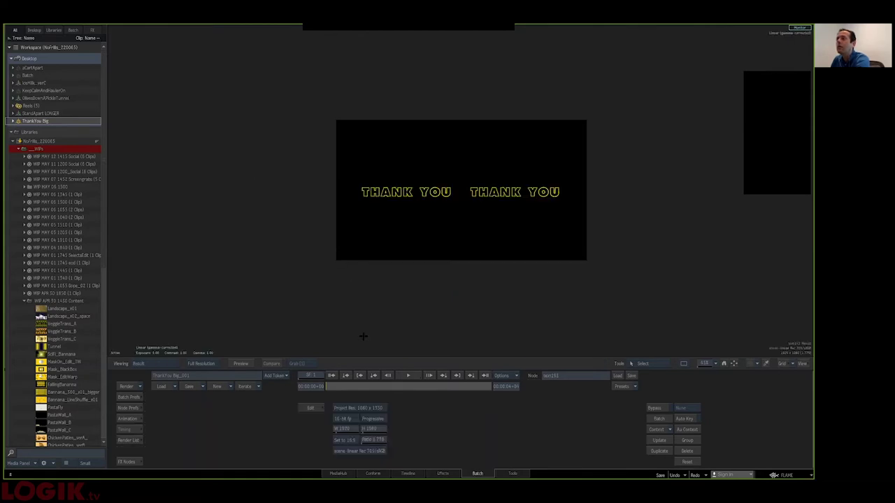
click(389, 386)
drag(389, 386, 341, 386)
key(Escape)
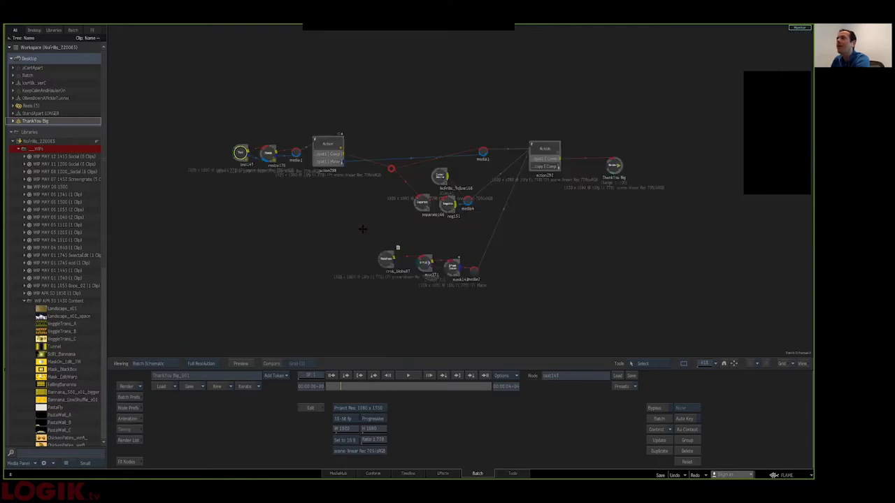
Open the first Action node, examine the parent axis above its text surfaces in the Action schematic, and return to the batch schematic.
click(323, 149)
double_click(323, 149)
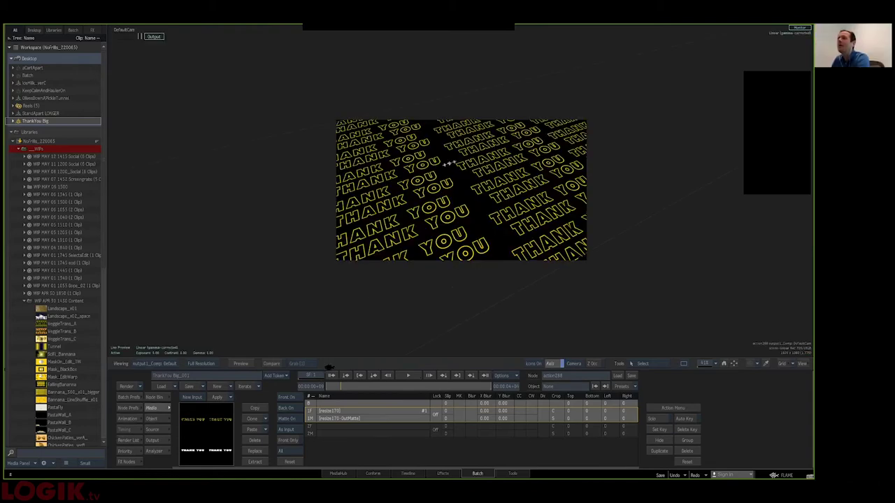
key(F4)
drag(412, 246, 393, 240)
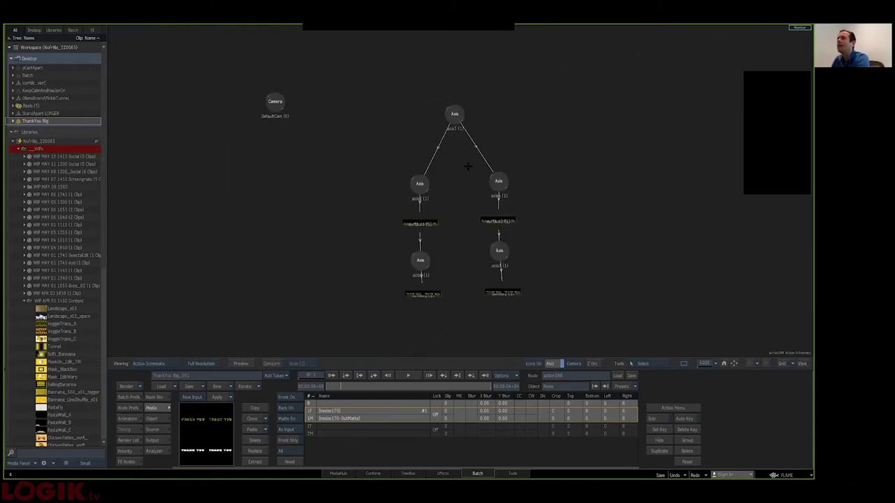
click(455, 114)
mouse_move(705, 363)
mouse_down()
mouse_move(684, 362)
mouse_move(720, 362)
mouse_up()
key(Escape)
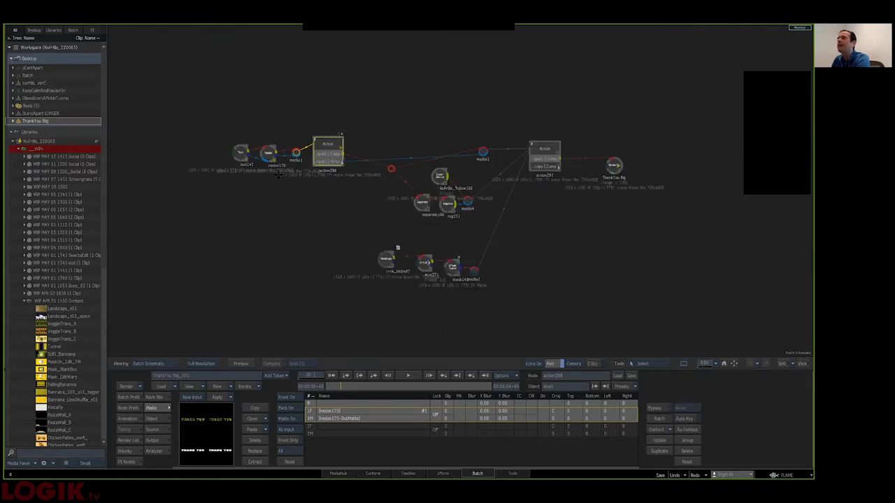
View the Resize node's cropped THANK YOU result with its settings shown, and go back to the batch schematic.
drag(274, 160, 277, 166)
click(275, 164)
key(F4)
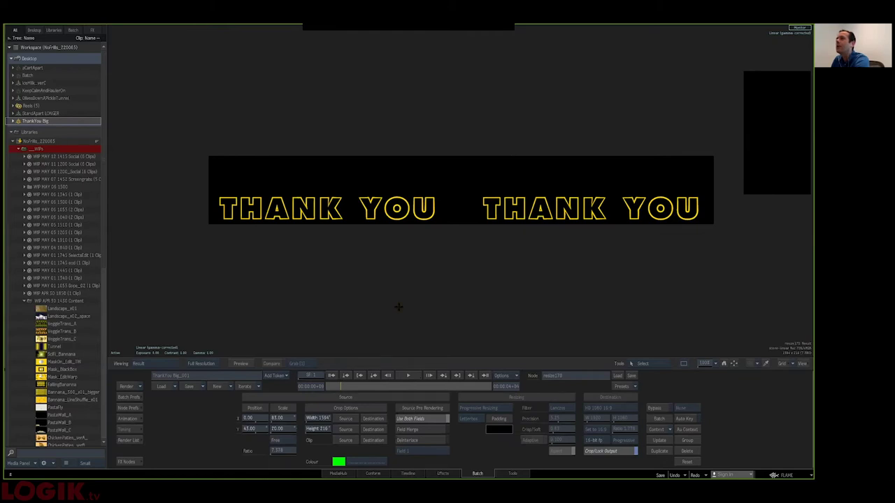
key(F4)
View the first Action node's composite and scrub through the moving text rows, returning to the batch schematic.
click(332, 157)
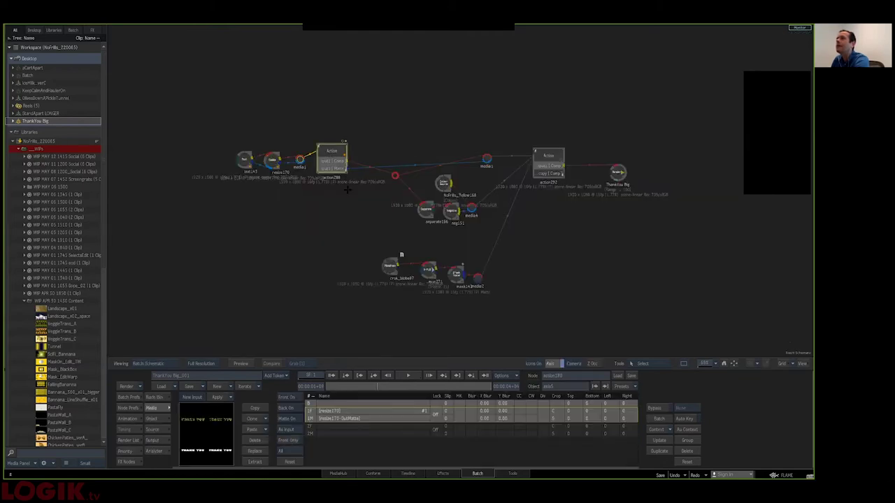
key(F4)
drag(344, 385, 463, 382)
key(Escape)
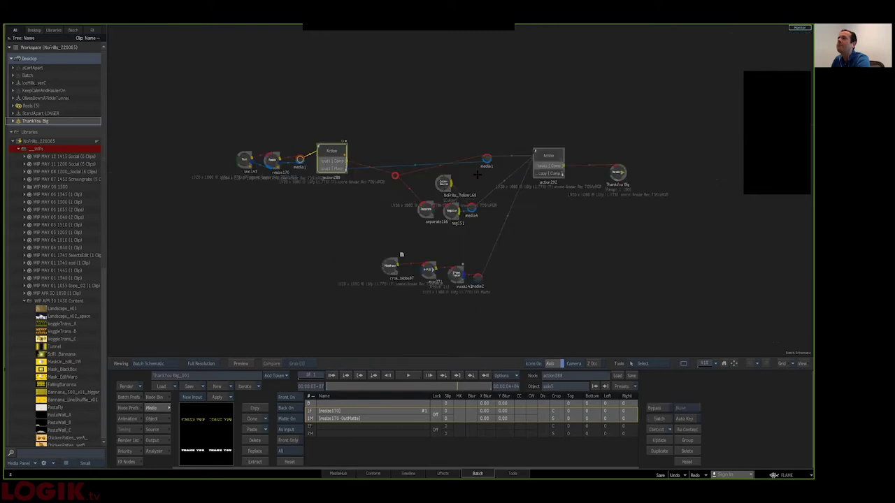
Check the final Action node's composite output and return to the batch schematic.
drag(413, 224, 380, 234)
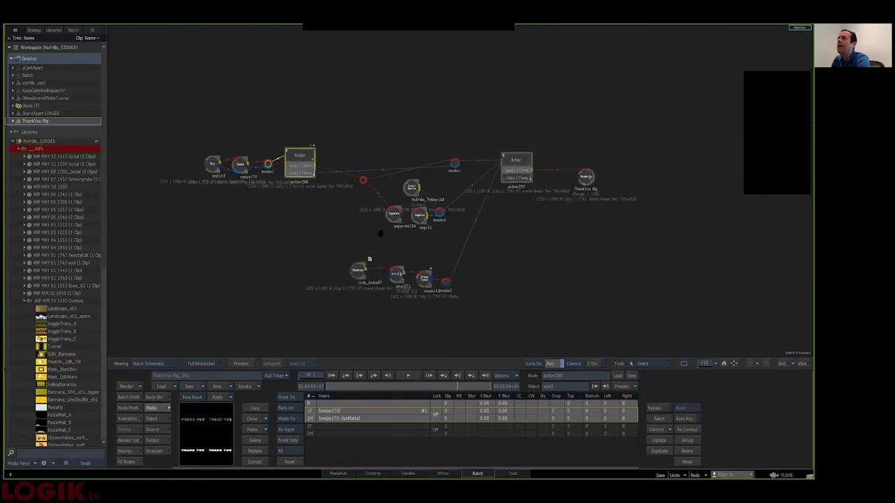
click(513, 158)
key(F4)
key(Escape)
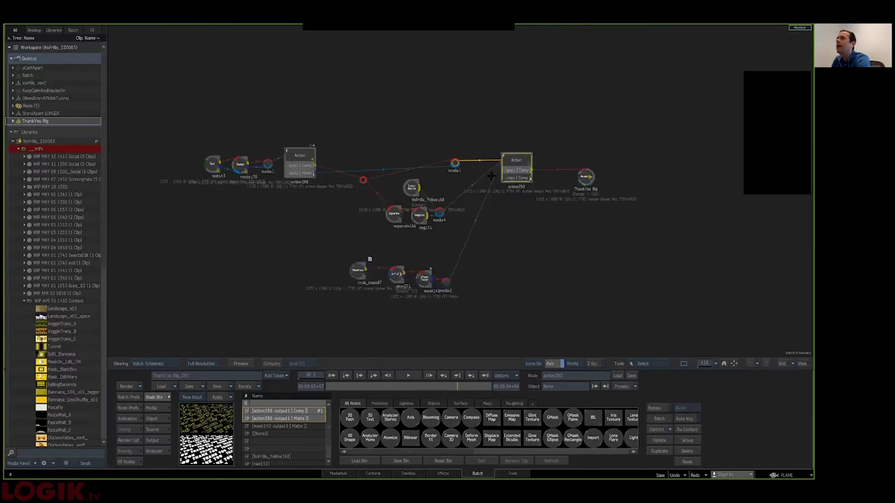
Scrub through the crok_blobs matchbox result and view the output of the Mux node that follows it.
click(423, 277)
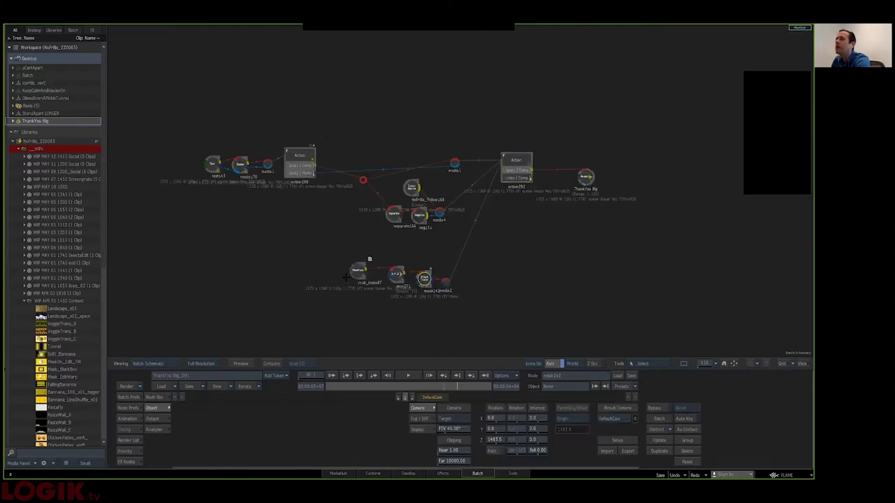
click(358, 271)
key(F1)
drag(359, 390, 492, 385)
key(Escape)
click(395, 274)
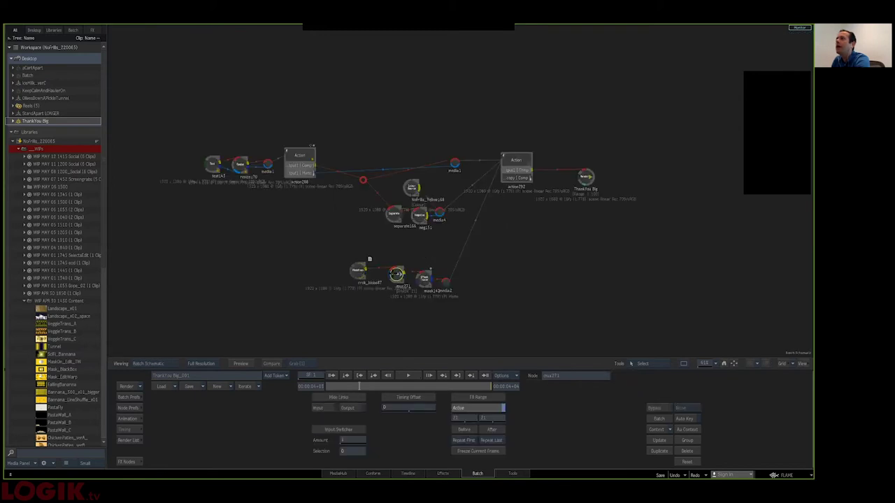
key(F4)
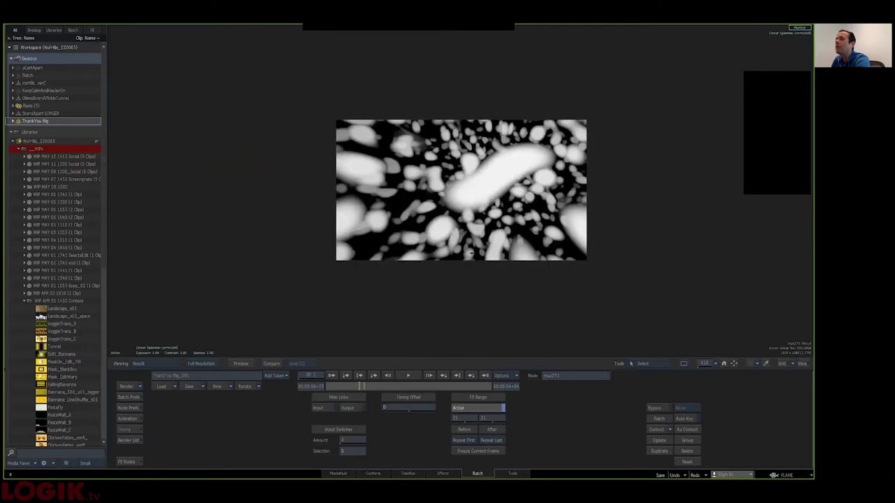
key(F4)
View the GMask Tracer node's soft diagonal stripe matte, scrub through it, and return to the batch schematic.
click(421, 280)
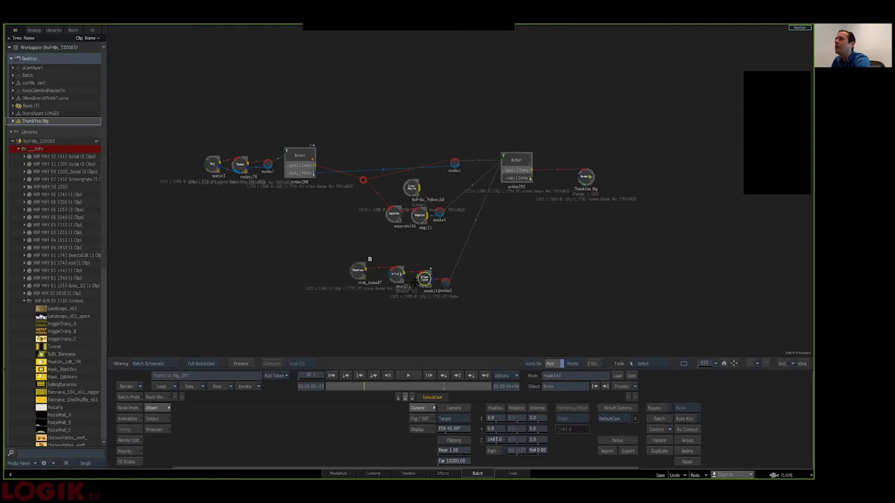
key(F4)
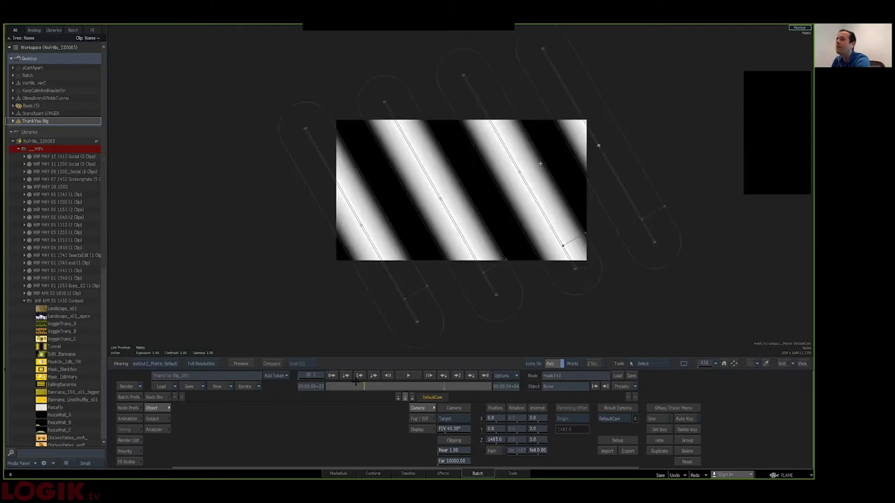
drag(343, 386, 458, 385)
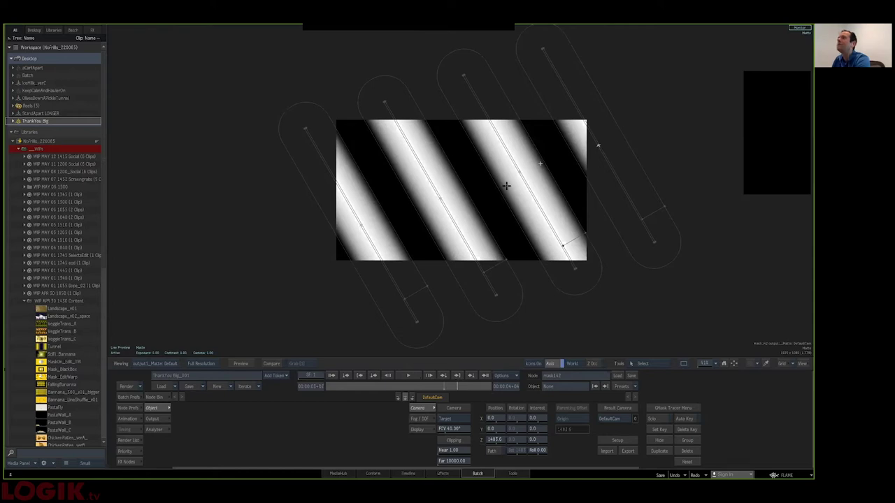
key(Escape)
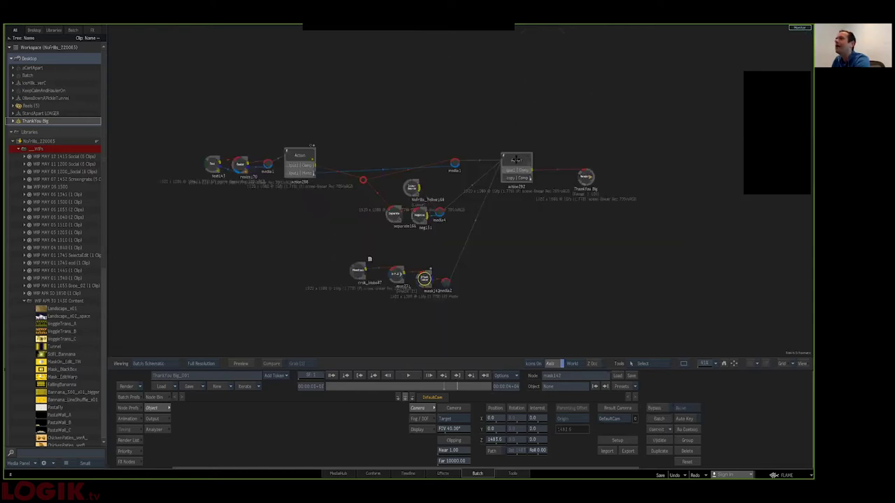
Open the final Action node, select the axis above the displacement map, and show the composite with the axis and displacement settings.
double_click(516, 160)
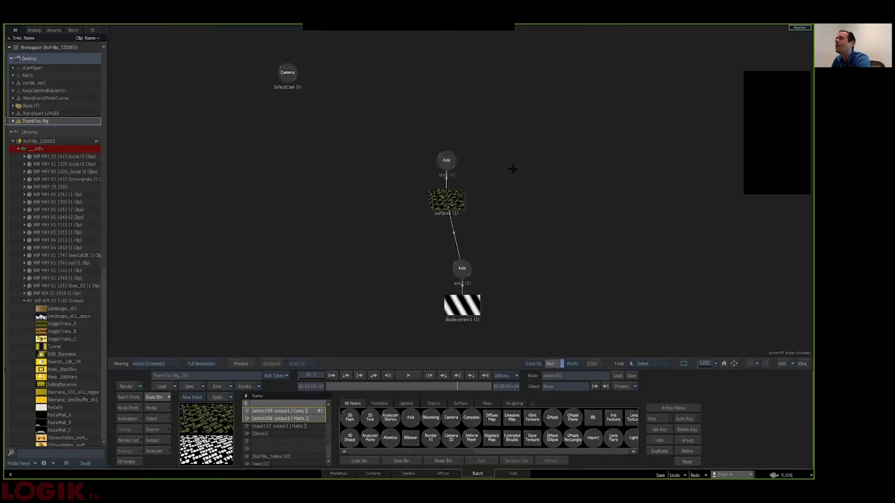
click(458, 268)
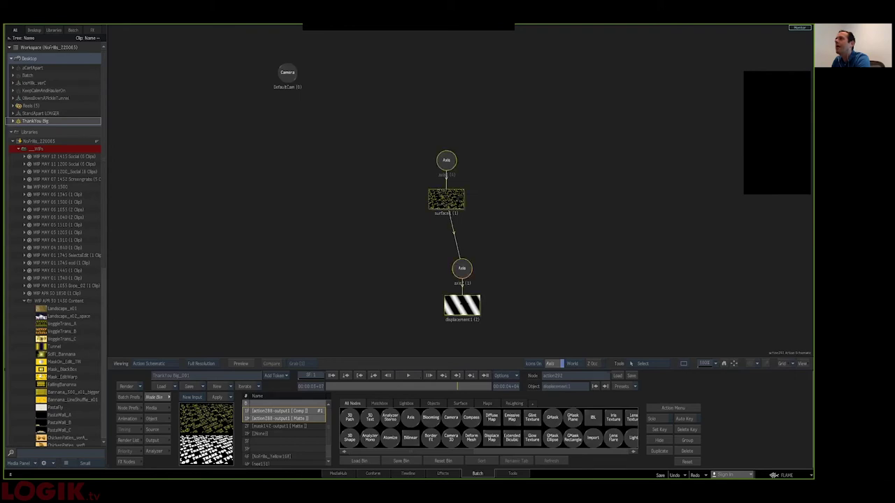
double_click(458, 278)
key(F4)
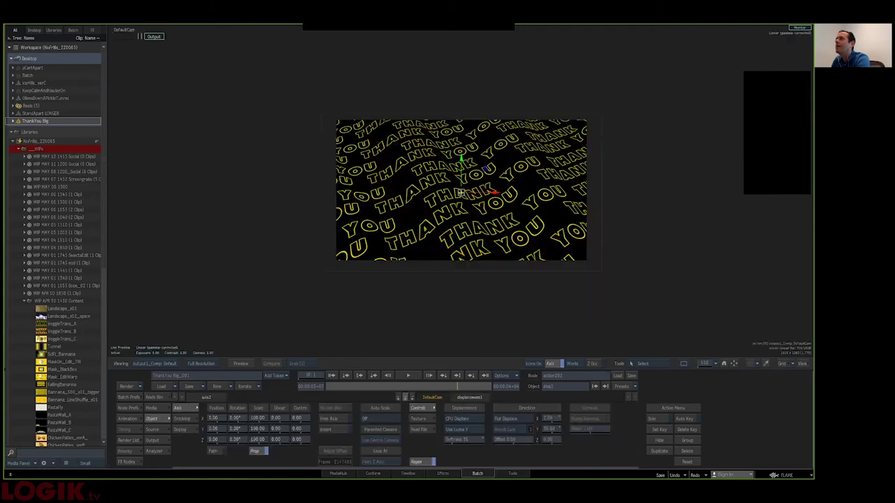
Scrub through the displaced THANK YOU text composite to examine the wave motion, and return to the batch schematic.
drag(341, 387, 513, 370)
drag(445, 388, 416, 394)
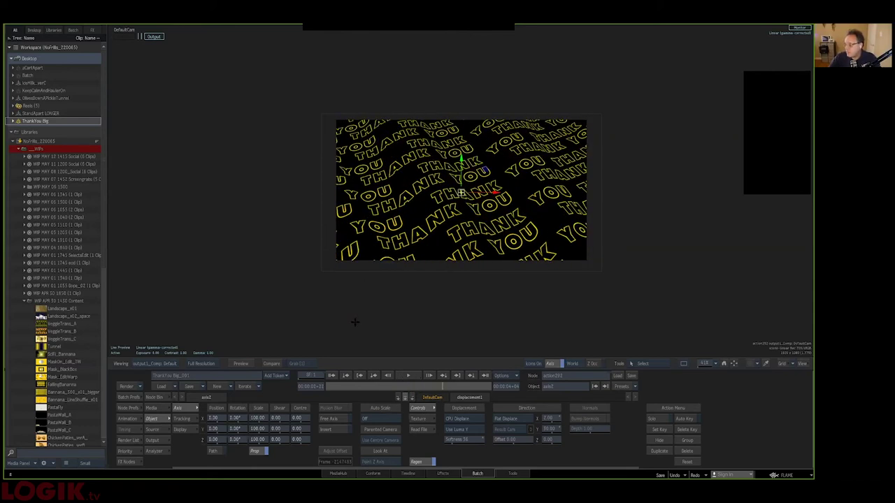
key(grave)
key(grave)
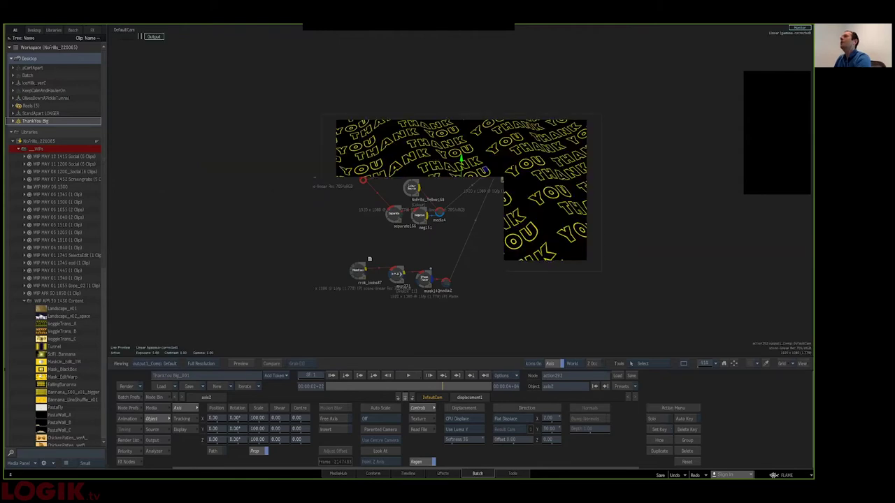
key(grave)
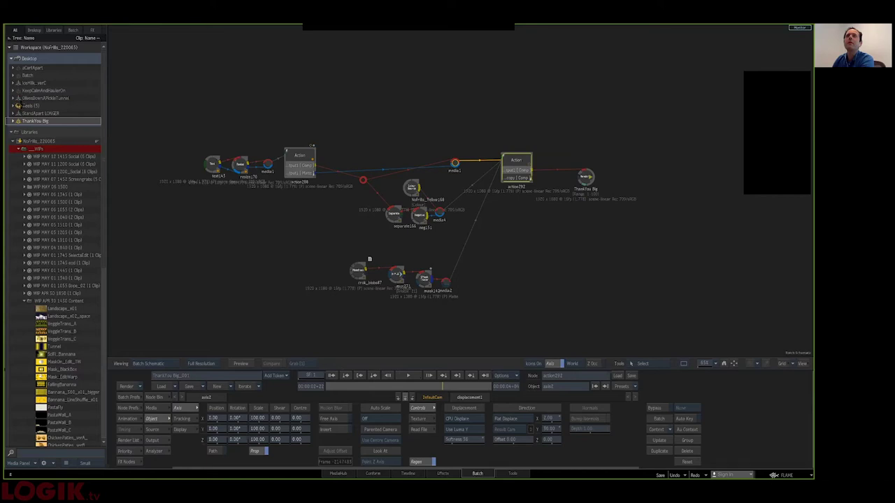
Open the KeepCalmAndHaulerOn batch group, frame its node tree, and view the result of the final Comp node.
double_click(22, 92)
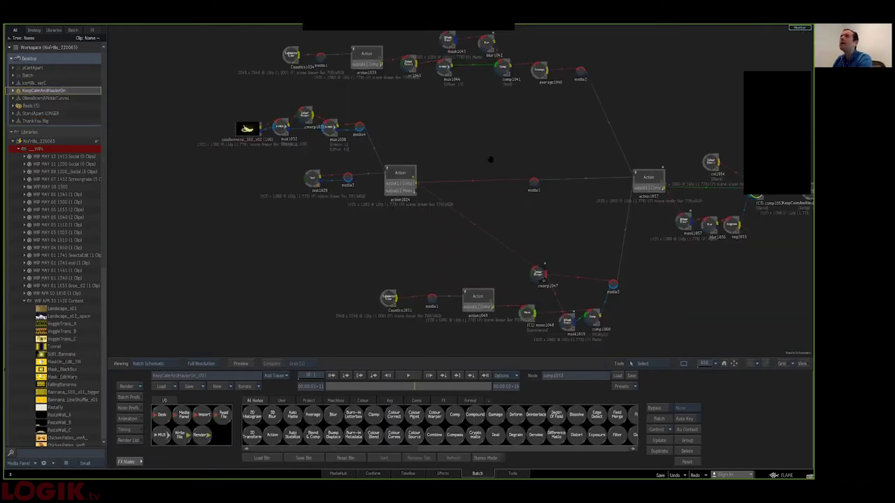
mouse_move(381, 110)
mouse_down()
mouse_move(382, 129)
mouse_move(406, 144)
mouse_up()
drag(445, 176, 399, 170)
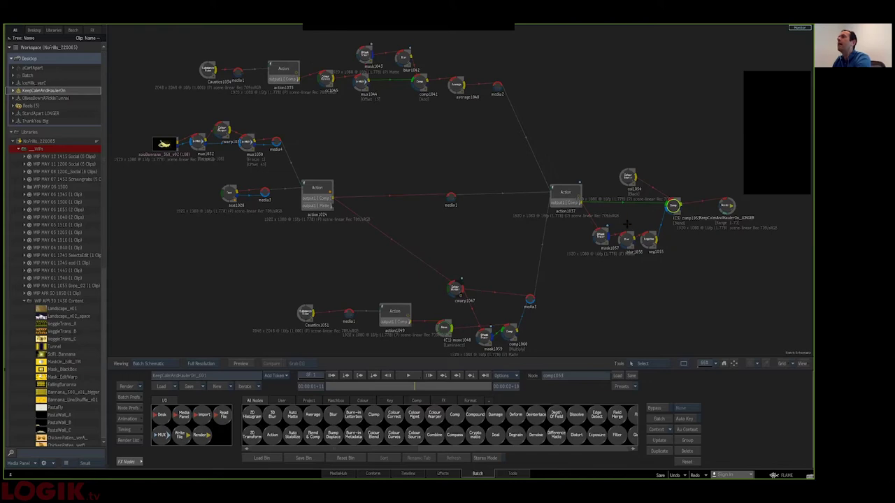
key(F4)
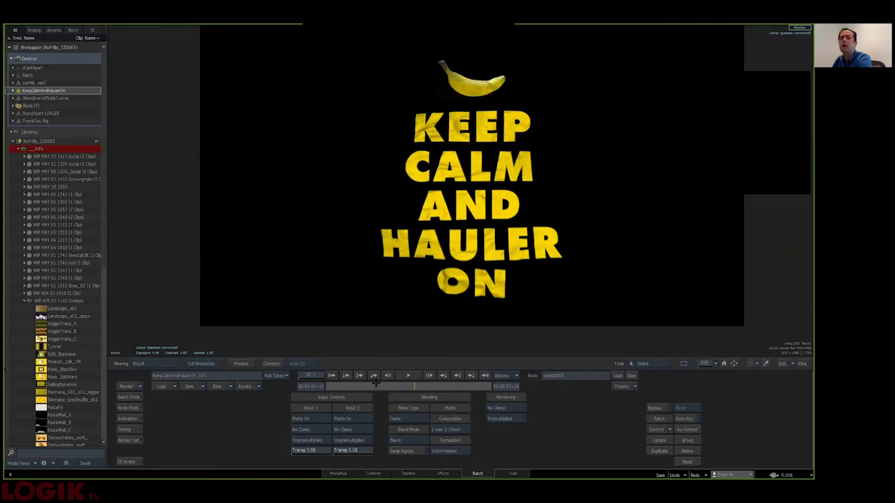
Step back seven frames through the KEEP CALM AND HAULER ON composite to examine the text motion, and return to the batch schematic.
key(Left)
key(Left)
key(Left)
key(Left)
key(Left)
key(Left)
key(Left)
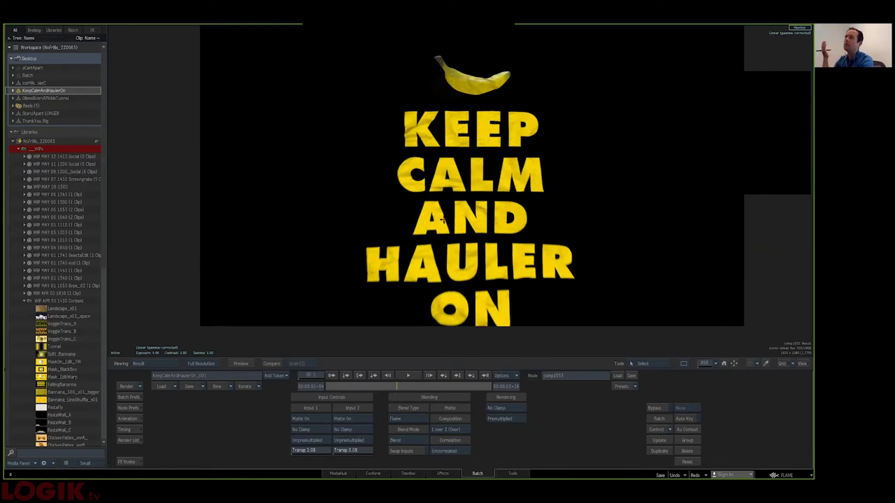
key(Escape)
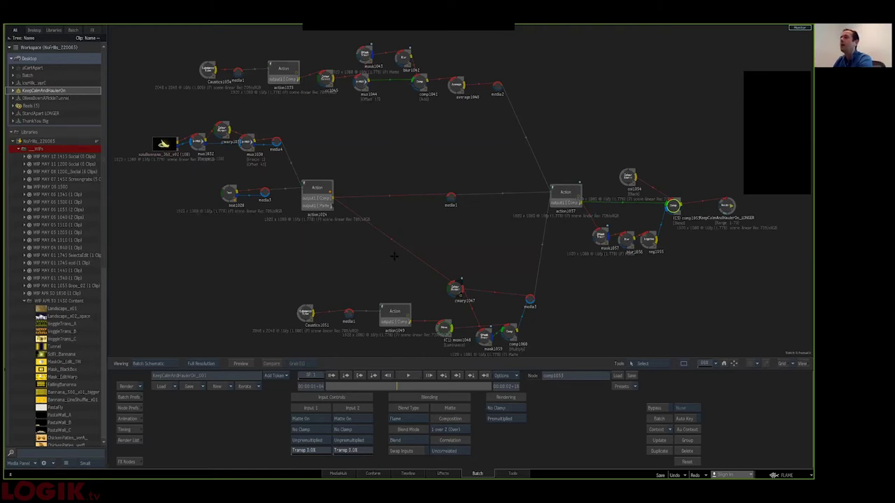
View the caustics pattern in the Action node feeding the upper displacement branch, and return to the batch schematic.
drag(389, 256, 392, 242)
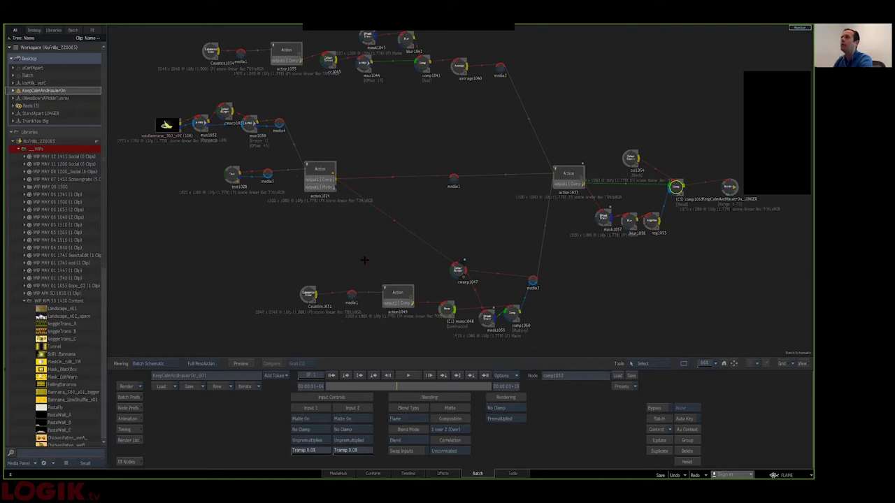
drag(365, 128, 368, 160)
drag(319, 136, 312, 229)
drag(522, 190, 493, 132)
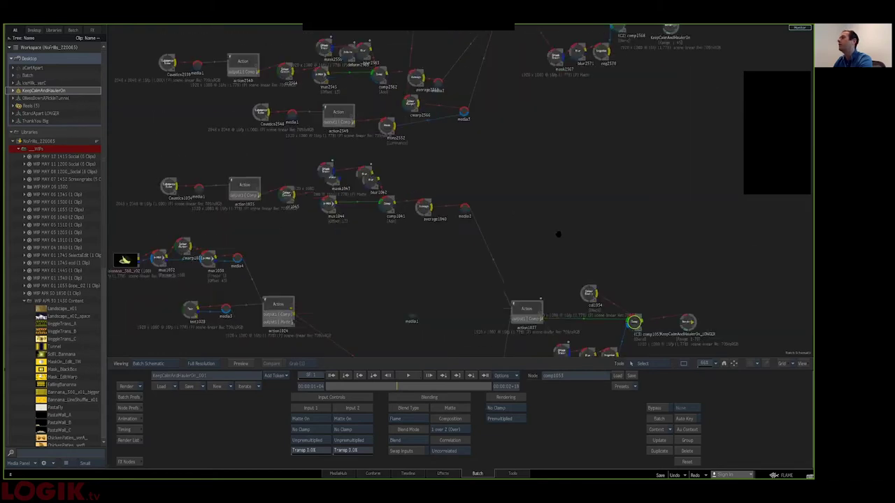
drag(512, 246, 536, 238)
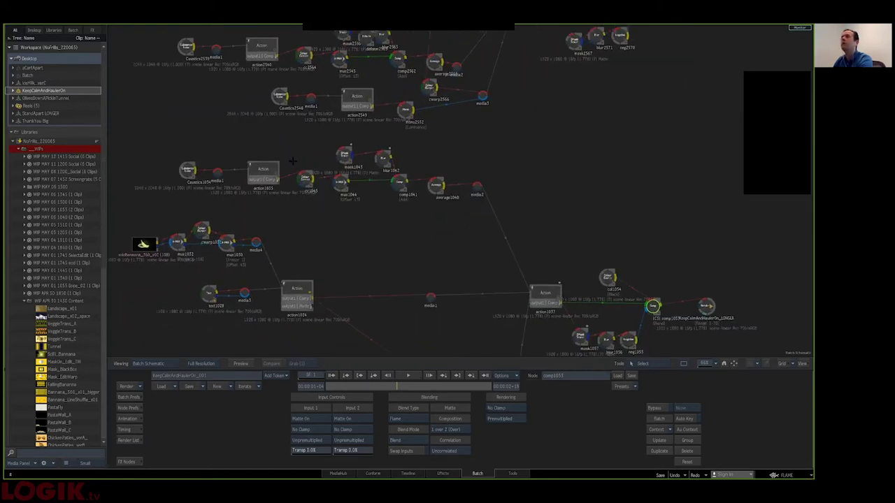
double_click(272, 166)
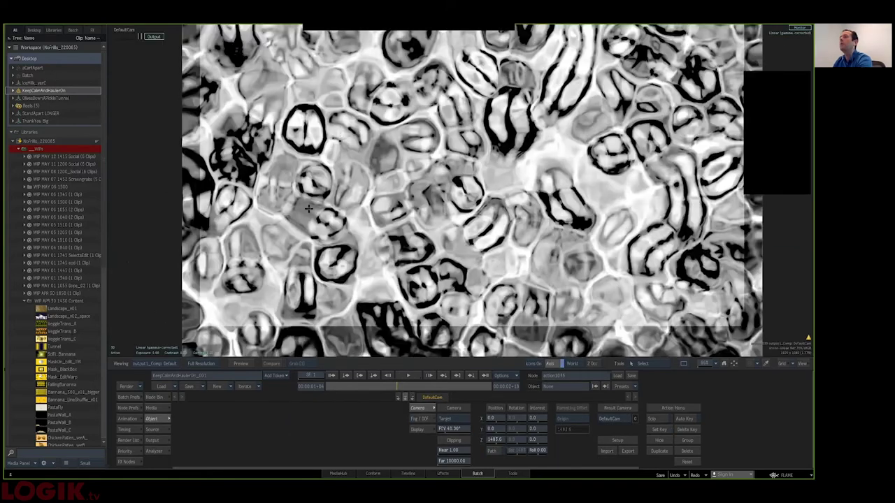
key(Escape)
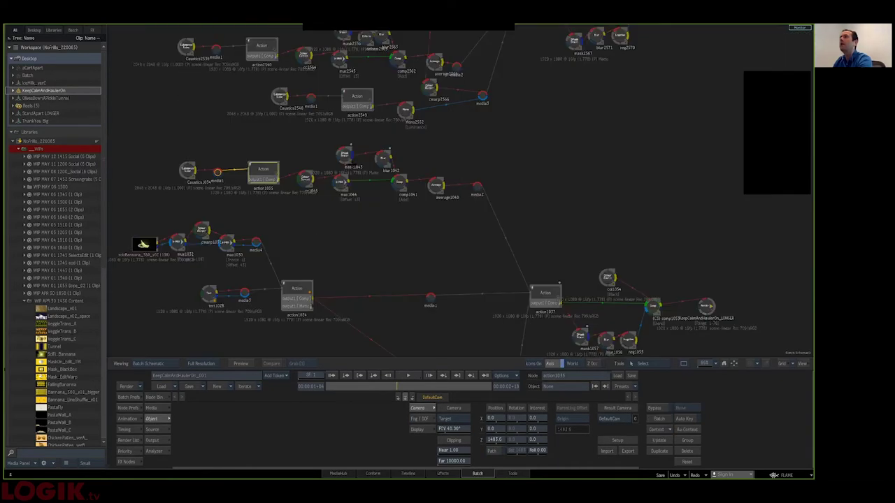
View the Mux node's offset caustics output, scrub through the Comp node that follows it, and return to the schematic.
double_click(339, 175)
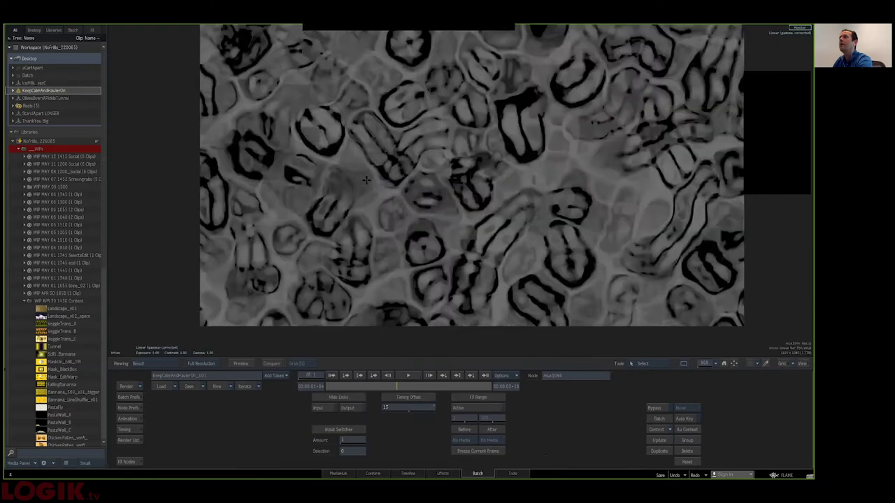
key(grave)
double_click(395, 181)
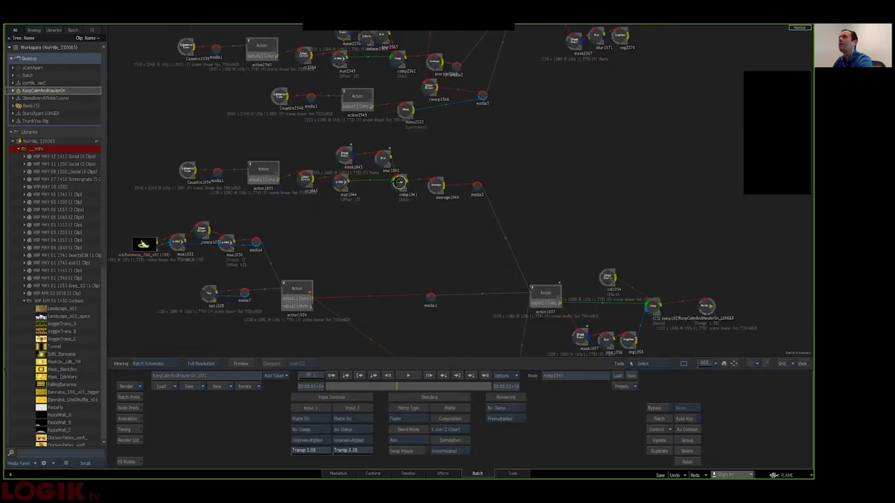
click(347, 386)
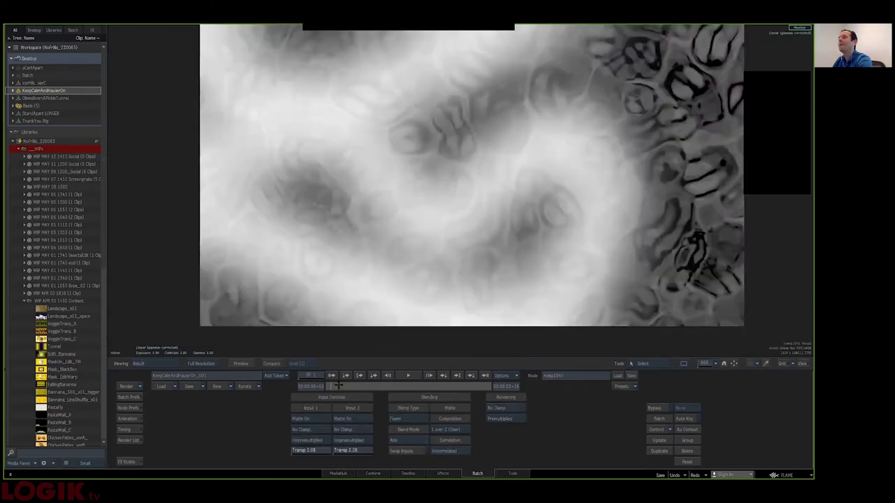
drag(350, 384, 379, 384)
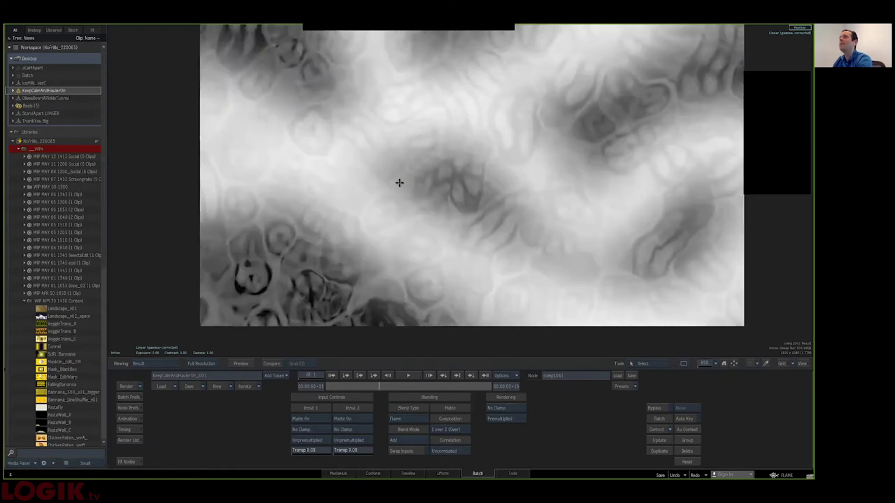
key(grave)
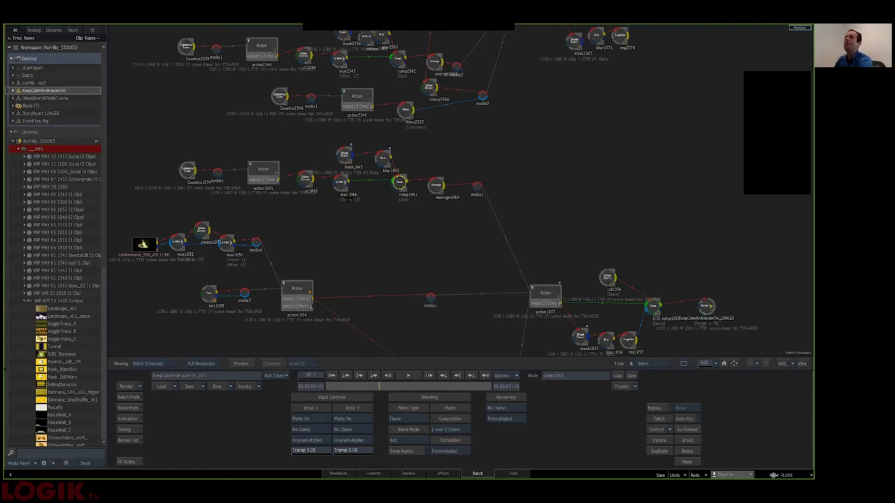
Show the GMask Tracer matte of the caustics branch, zoomed out to reveal the whole spline, and scrub through its animation.
click(343, 154)
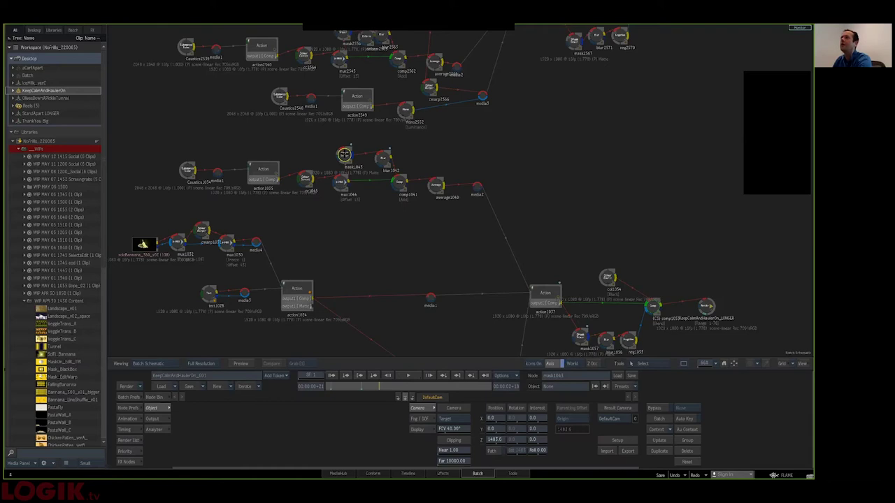
key(F1)
key(F4)
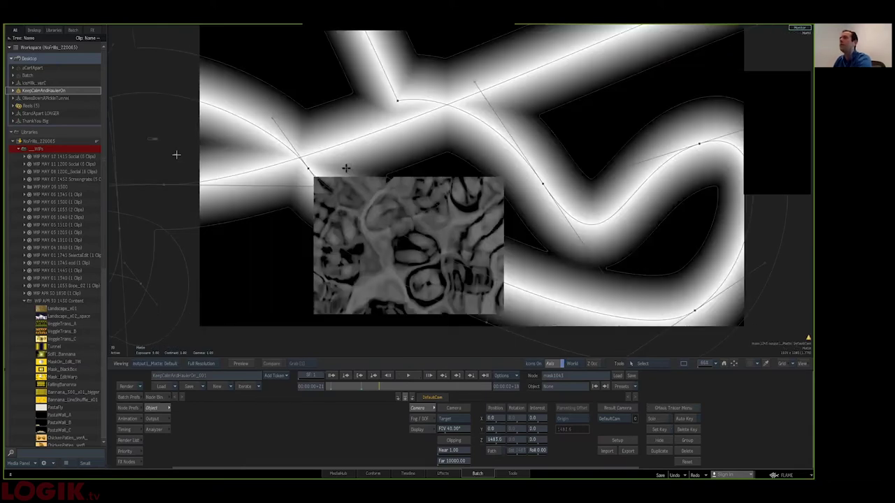
drag(705, 359, 324, 387)
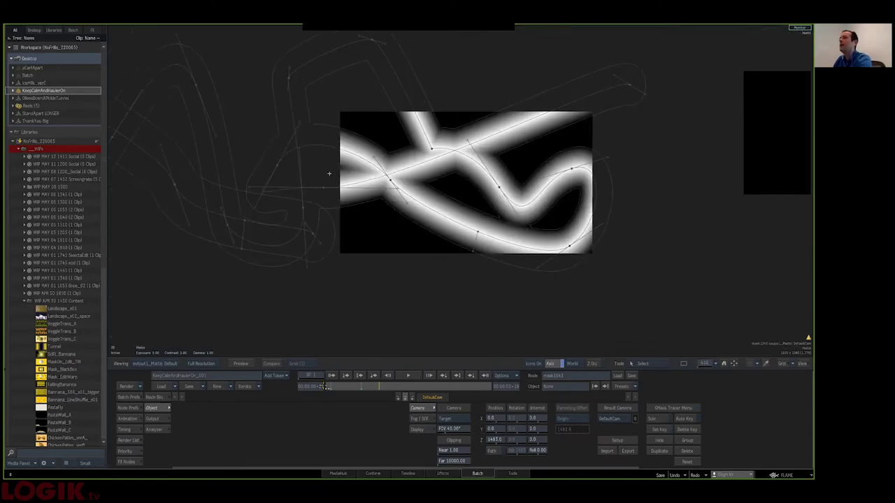
click(332, 385)
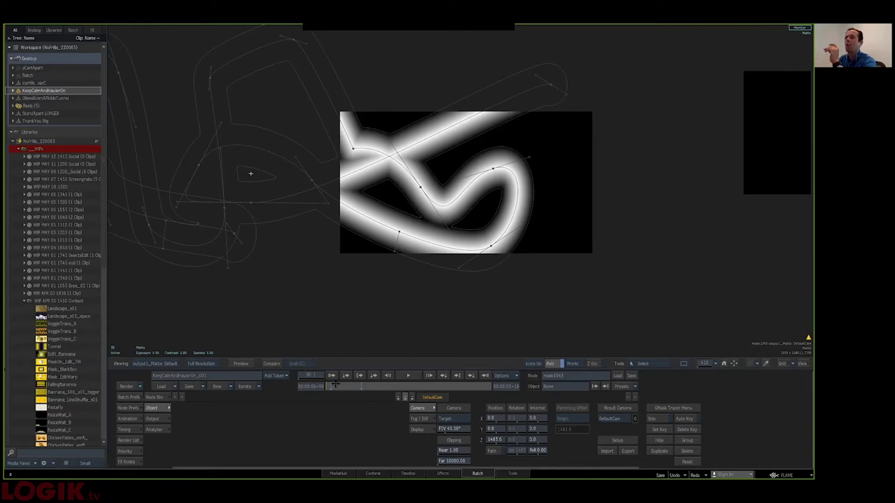
drag(340, 386, 391, 393)
key(Escape)
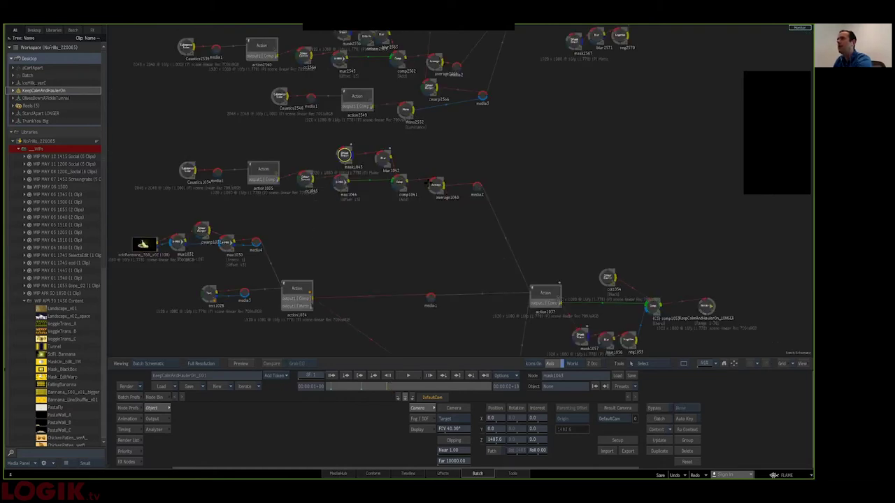
Scrub through the Comp node combining the caustics with the blurred mask, and return to the batch schematic.
double_click(402, 185)
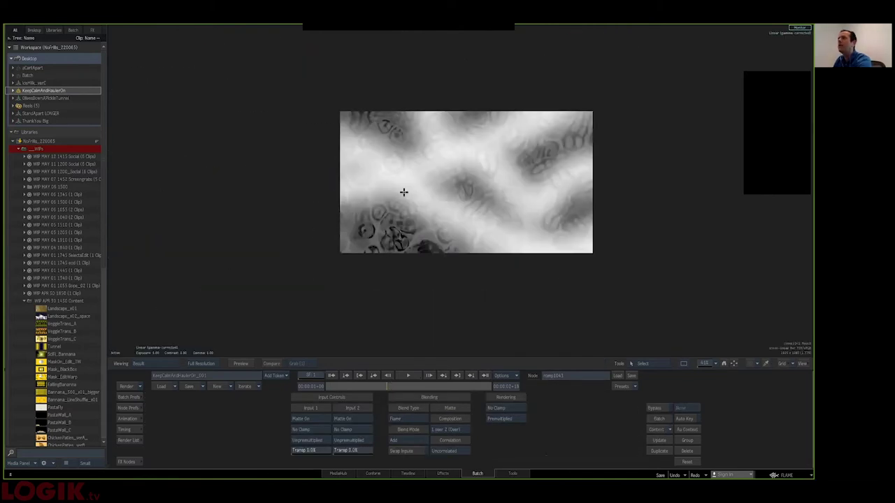
mouse_move(346, 385)
mouse_down()
mouse_move(329, 380)
mouse_move(394, 356)
mouse_move(458, 124)
mouse_up()
key(Escape)
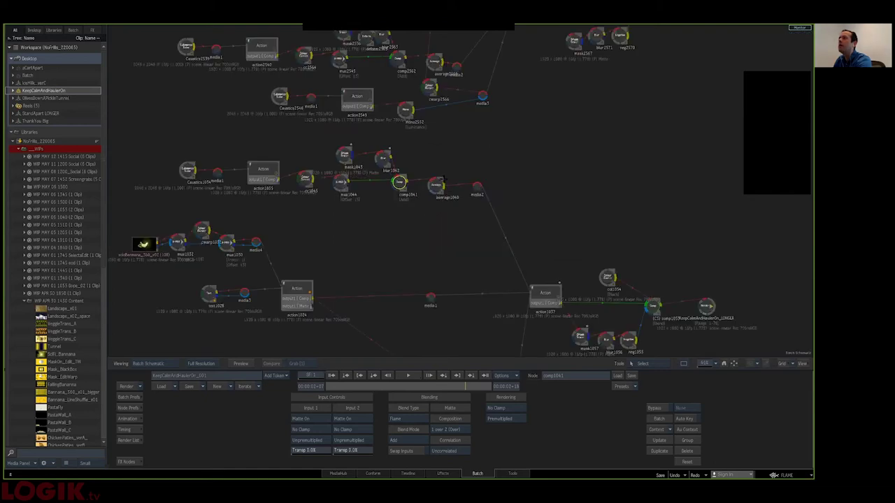
View the Average node's smoothed displacement map, check it at different frames, and return to the batch schematic.
click(439, 182)
key(F1)
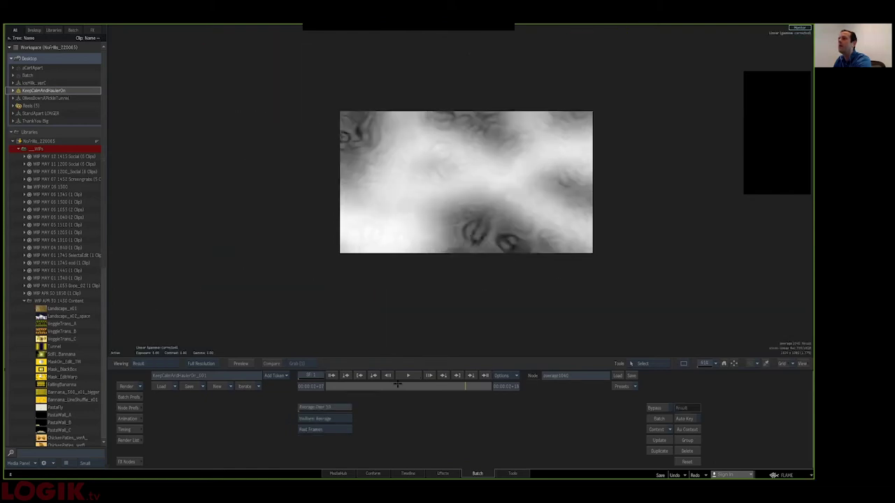
click(397, 383)
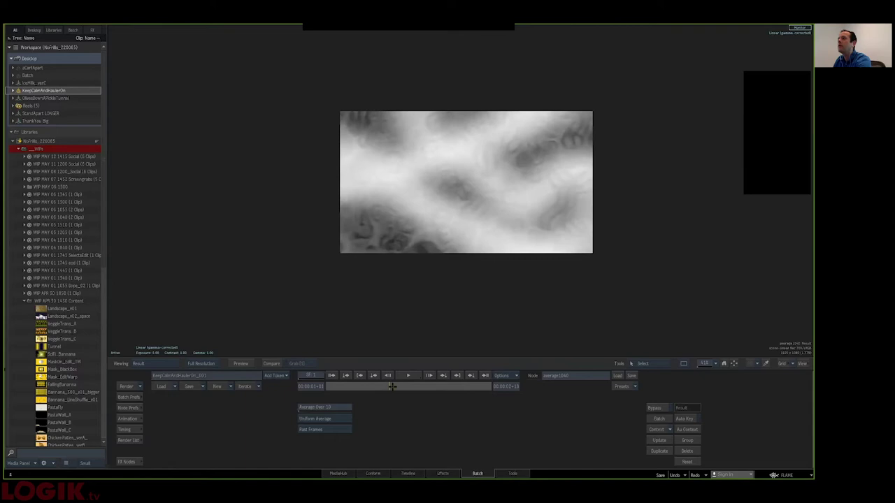
click(412, 385)
key(grave)
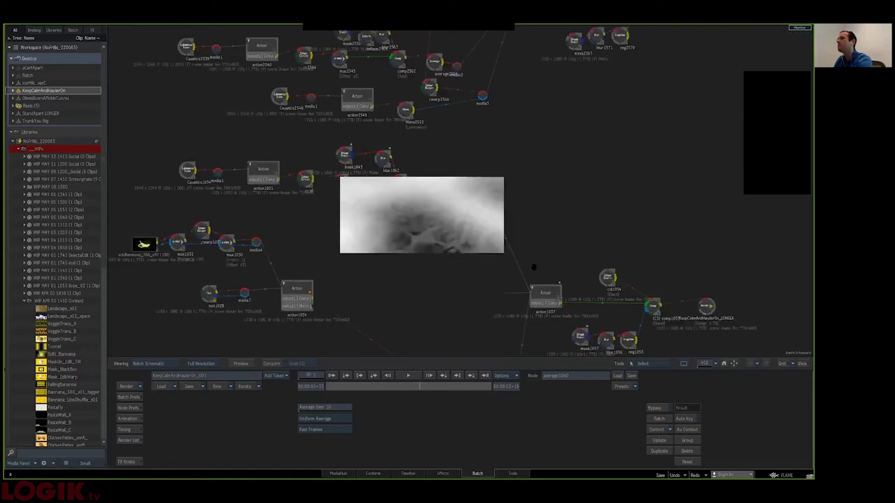
View the displaced text composite in the Action node fed by the averaged map, and return to the batch schematic.
drag(537, 275, 551, 209)
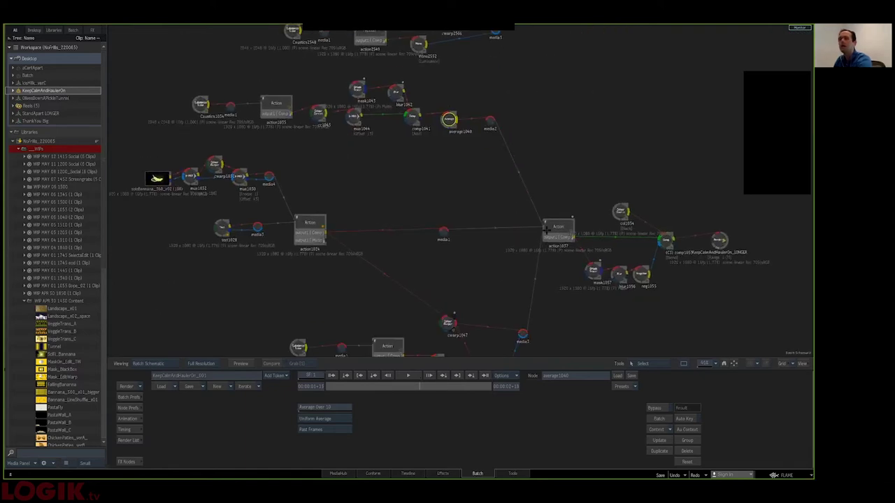
click(547, 231)
key(grave)
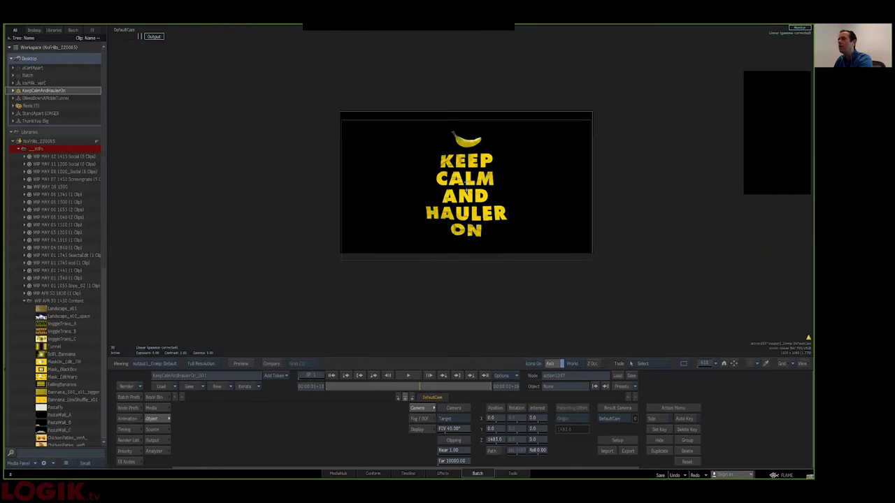
key(F4)
key(Escape)
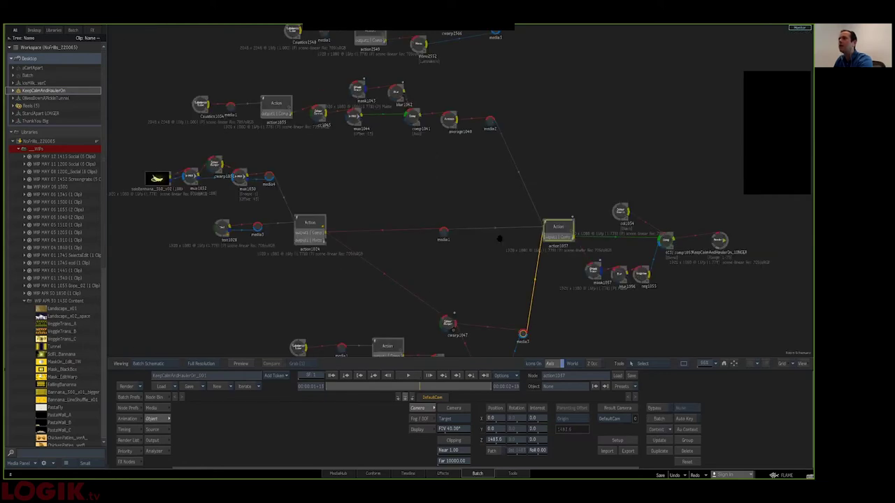
View the undistorted text and banana layout in the first Action node, and return to the batch schematic.
drag(403, 252, 511, 200)
drag(478, 167, 483, 174)
click(431, 173)
click(430, 175)
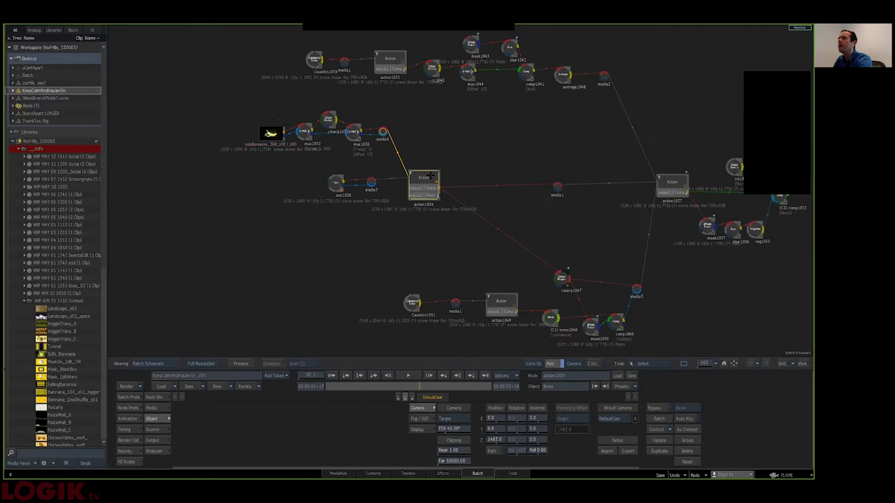
key(grave)
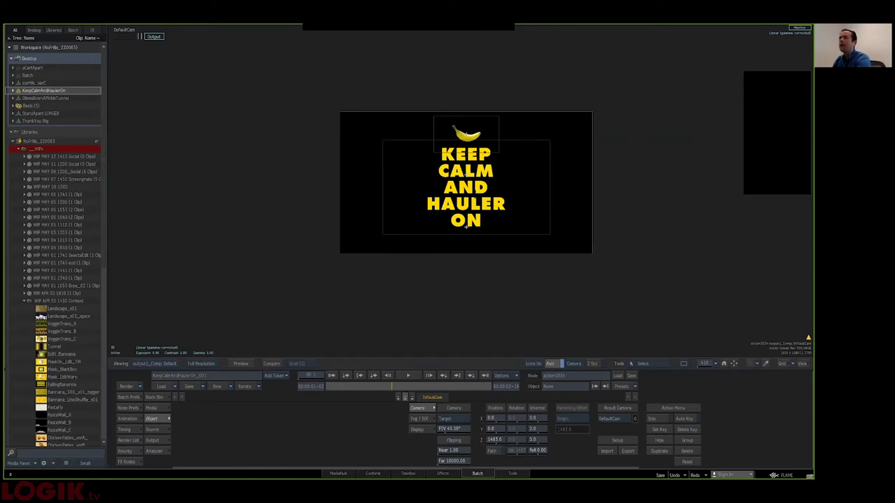
key(Escape)
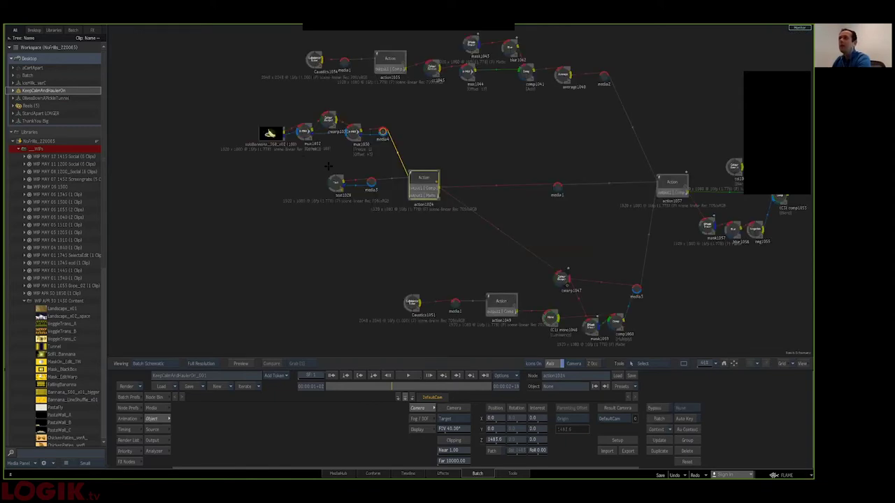
View the solo banana source clip and its Colour Warper result, returning to the batch schematic after each.
double_click(271, 134)
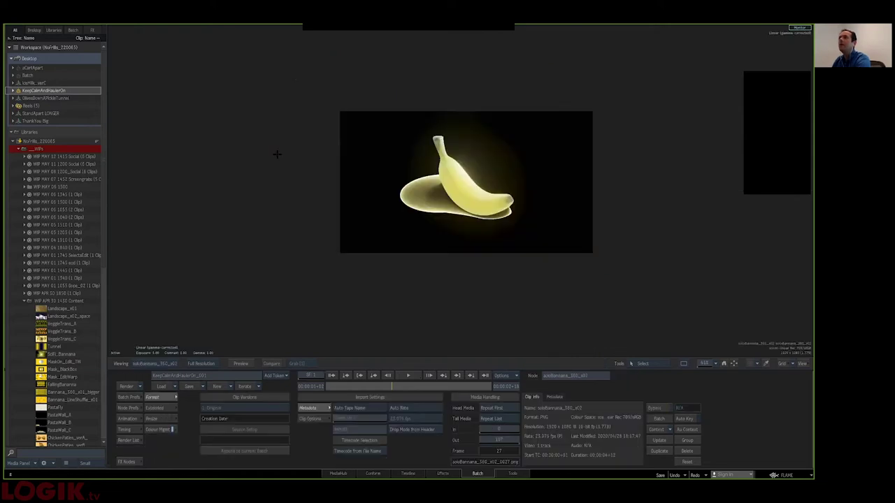
key(Tab)
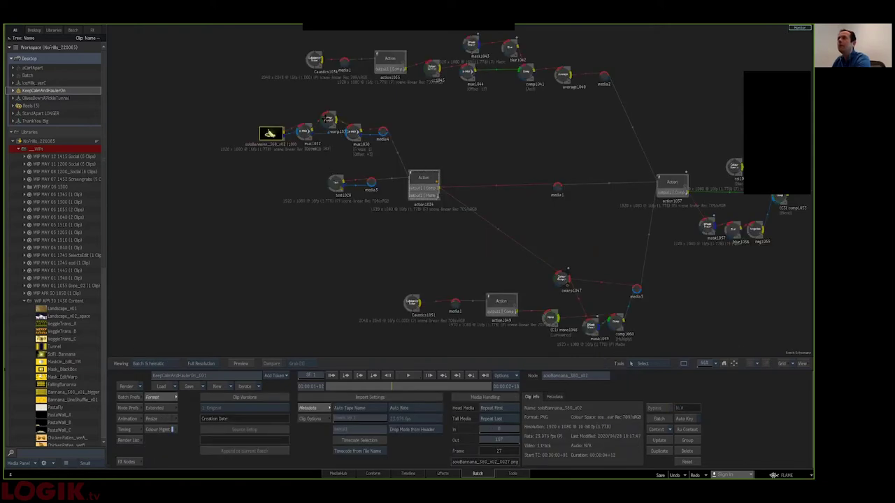
double_click(326, 119)
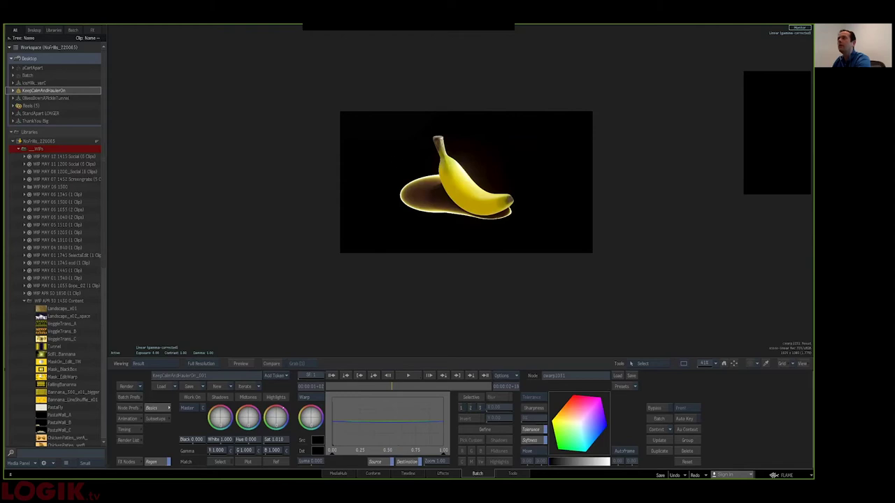
key(Tab)
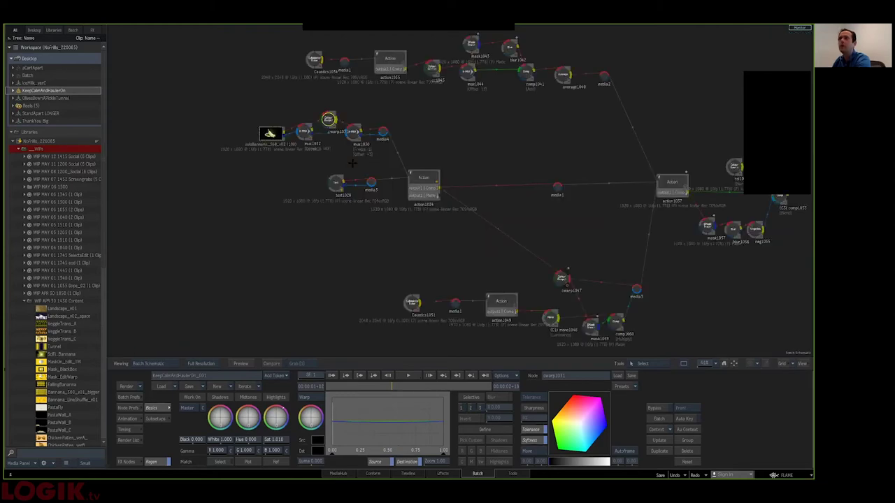
Inspect the Knits substance texture in the Action node fed by the lower caustics, view its output up close, and return to the batch schematic.
drag(446, 251, 438, 246)
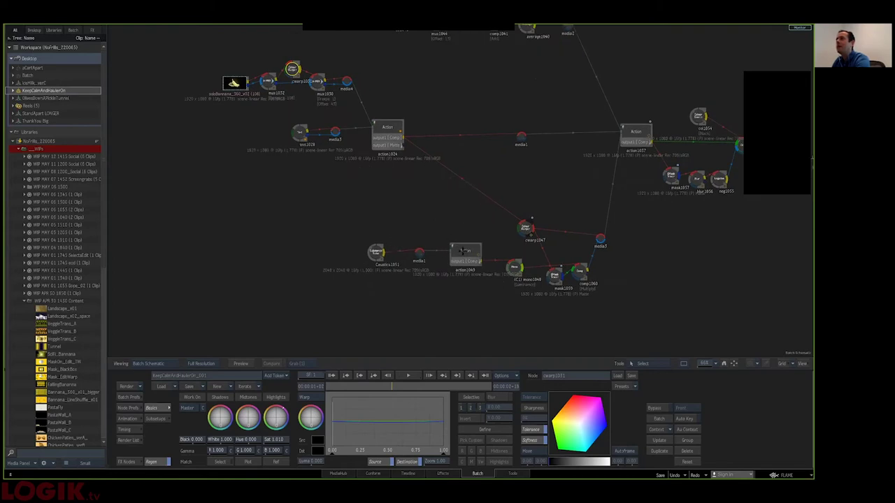
double_click(463, 251)
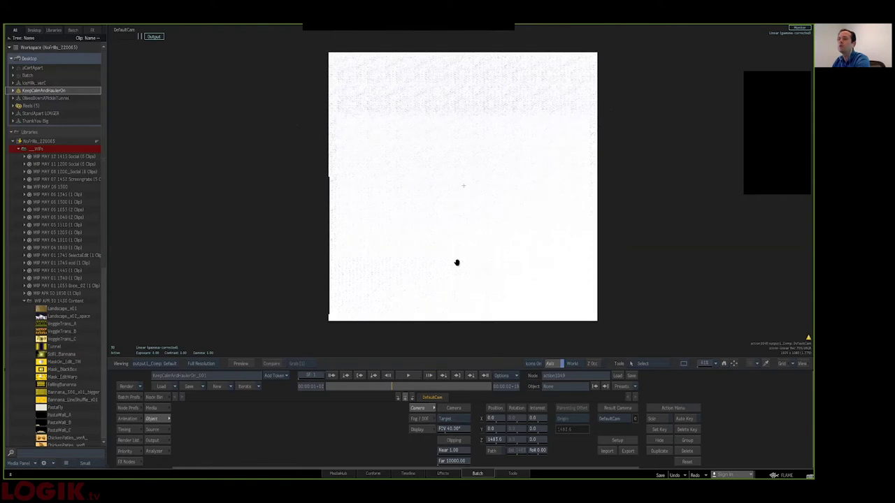
key(Escape)
drag(466, 263, 481, 247)
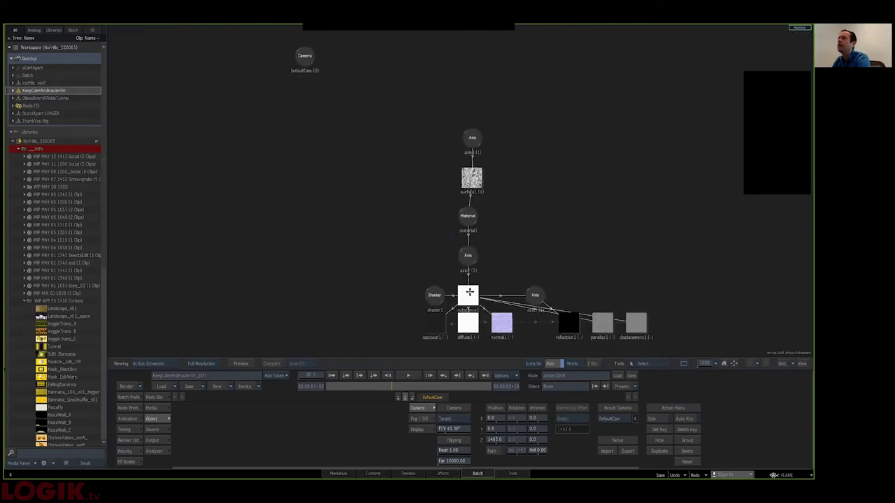
click(469, 292)
click(421, 407)
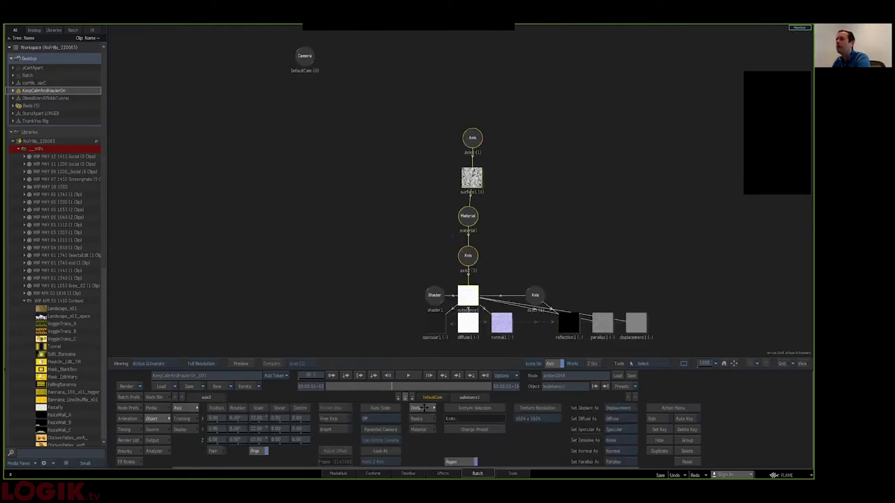
key(F1)
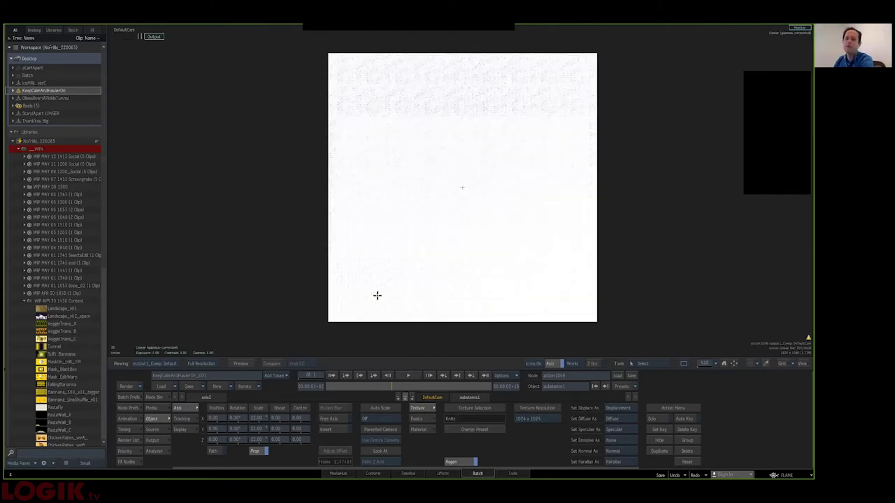
click(723, 362)
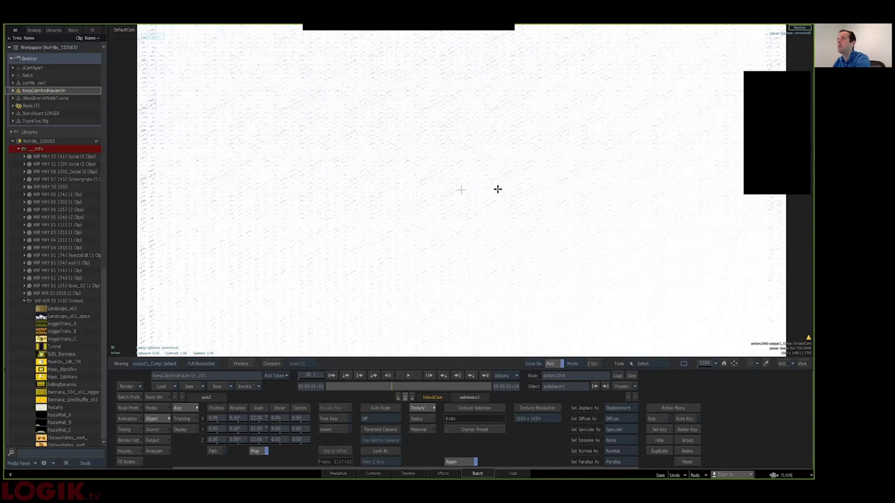
key(Escape)
View the Multiply Comp node's masked texture result in the lower branch, and return to the batch schematic.
drag(566, 226, 526, 238)
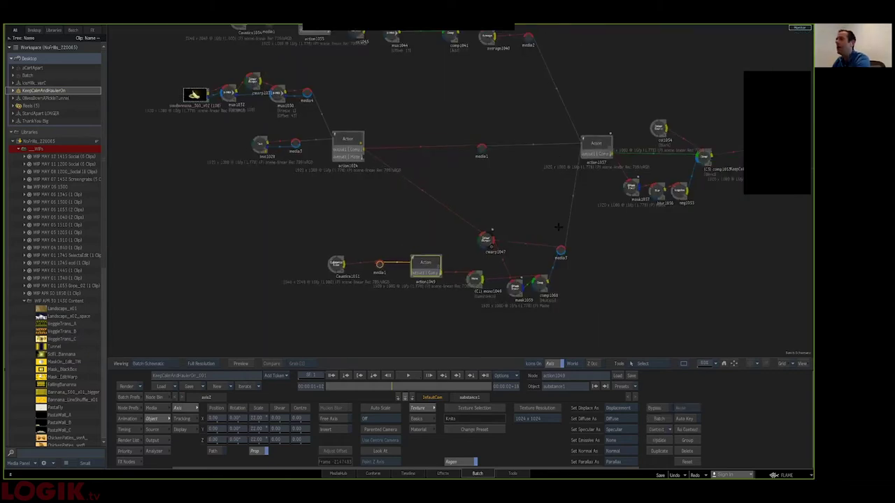
click(537, 283)
key(F4)
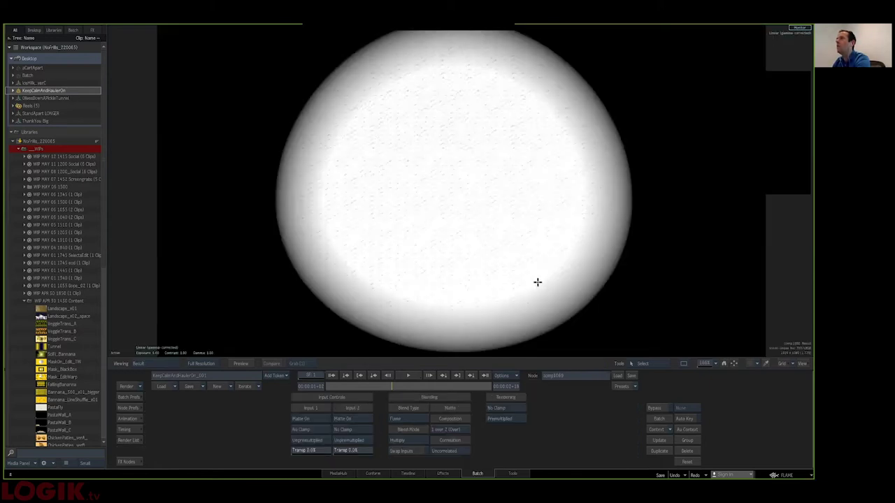
key(F4)
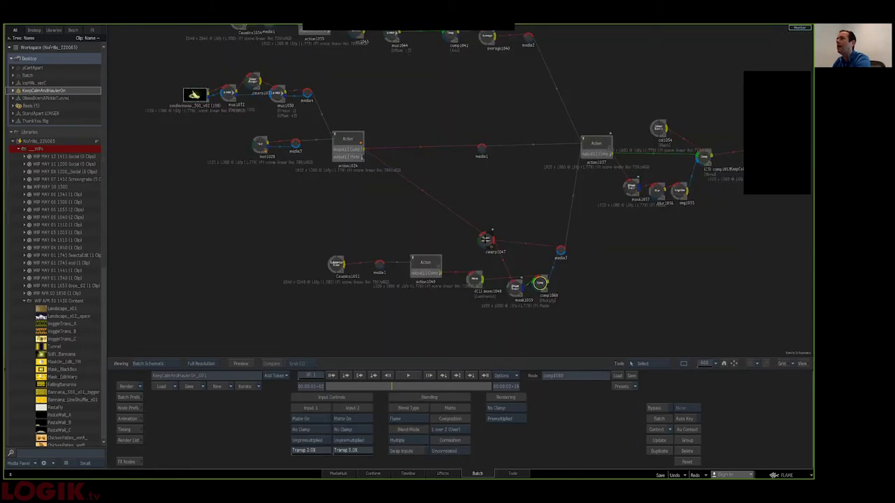
View the lower Colour Warper's text and banana result, and return to the batch schematic.
click(486, 238)
key(F4)
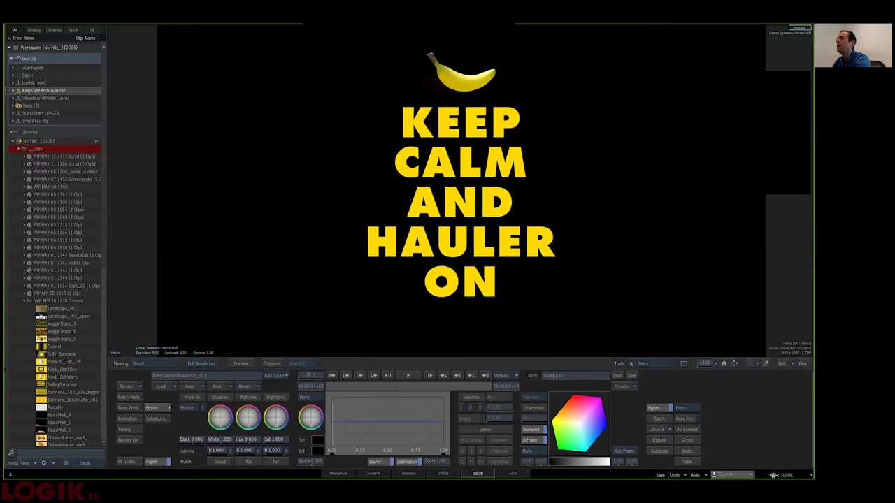
key(F4)
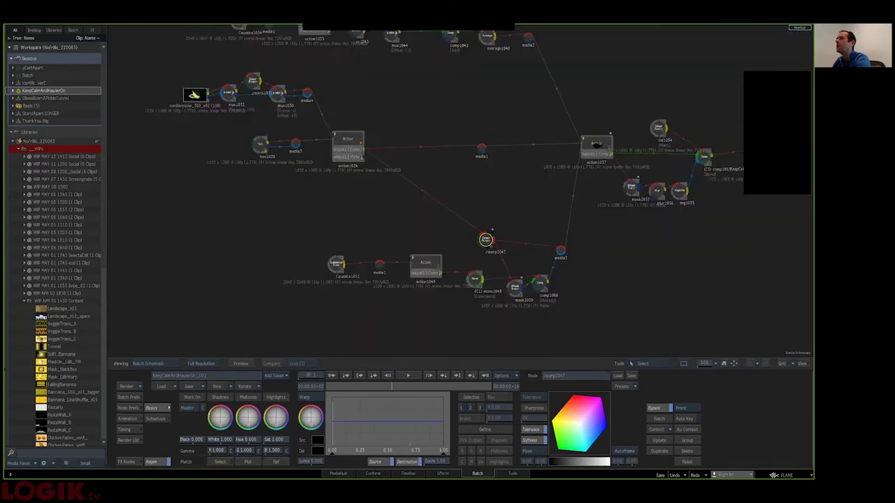
View the final Action node's displaced text composite, examine the lettering texture up close, and scrub to a later frame.
click(596, 146)
key(F4)
drag(434, 182, 444, 204)
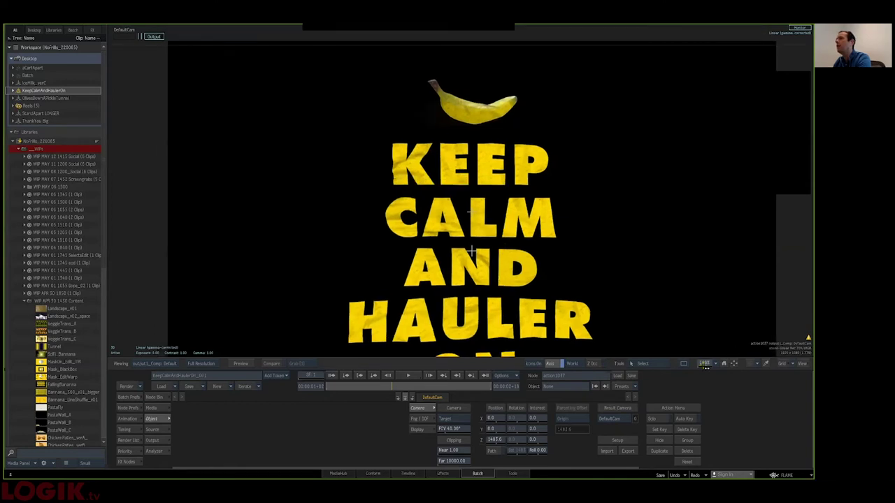
drag(704, 363, 741, 364)
drag(435, 103, 439, 136)
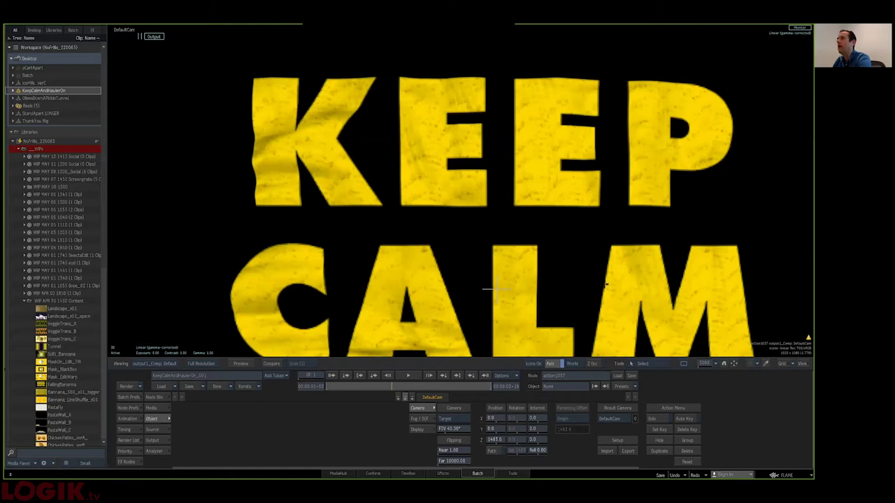
drag(705, 363, 637, 356)
scroll(637, 355, up, 1)
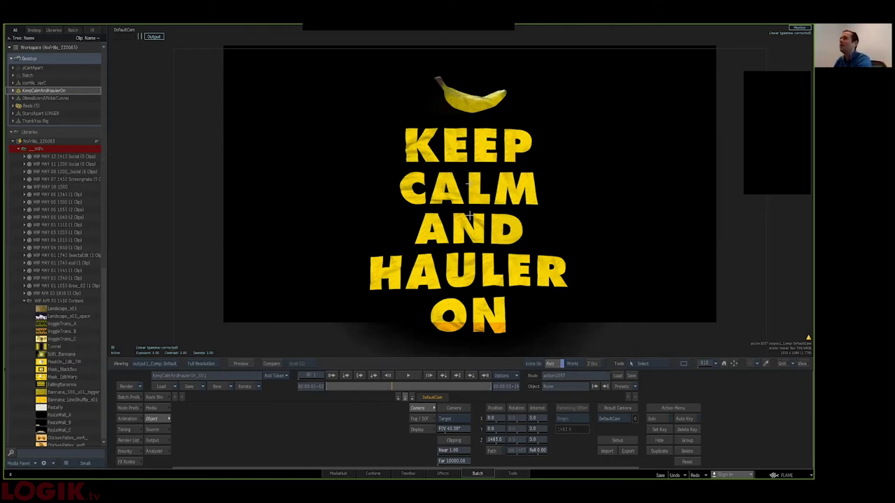
drag(412, 385, 450, 386)
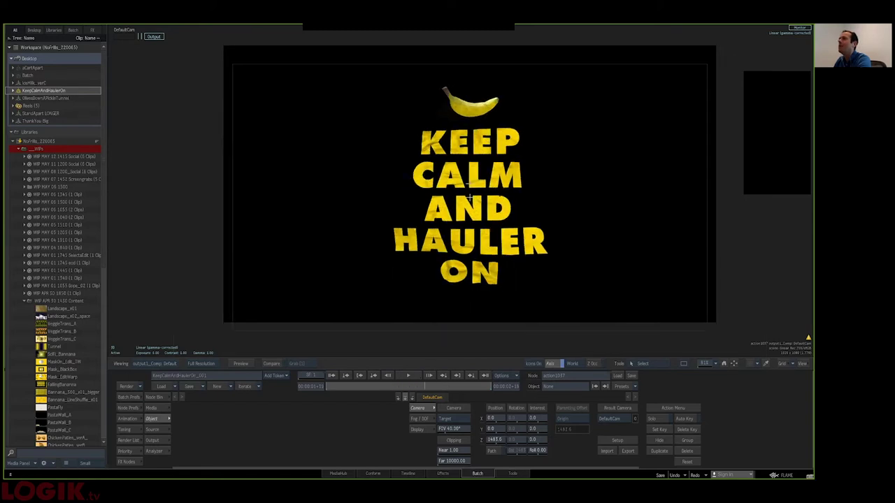
Return to the batch schematic and view the final Comp node's result.
key(F4)
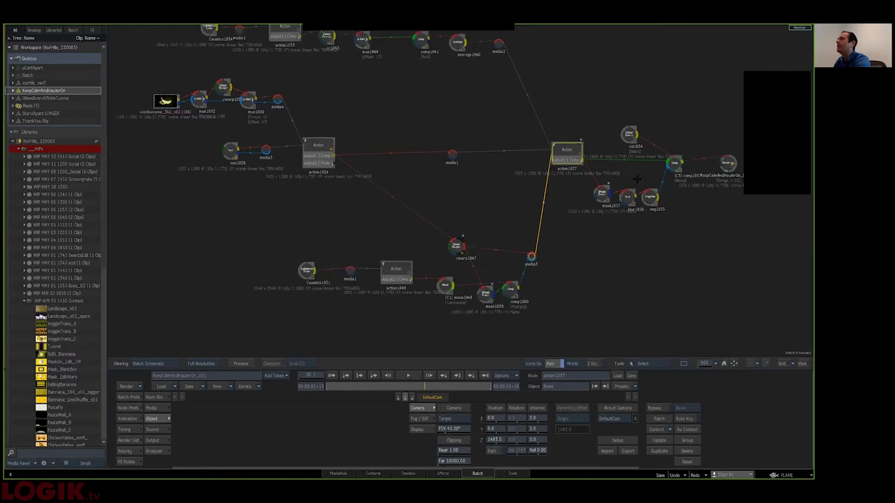
click(673, 165)
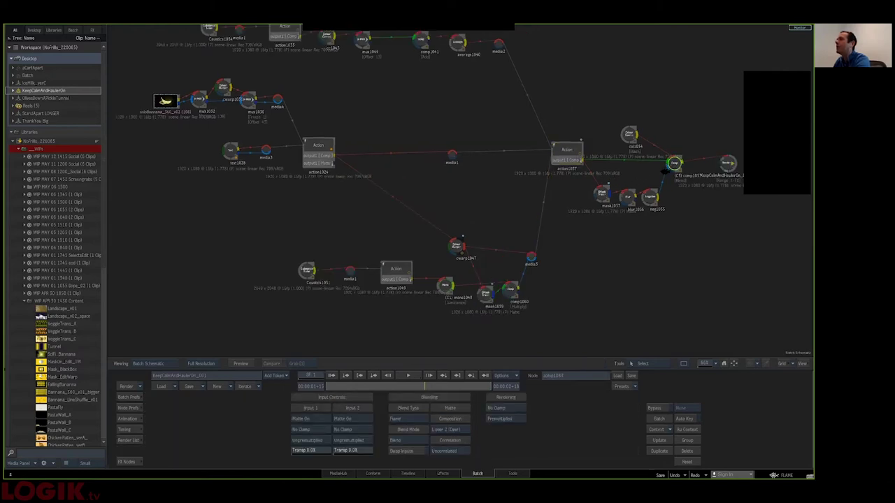
key(F1)
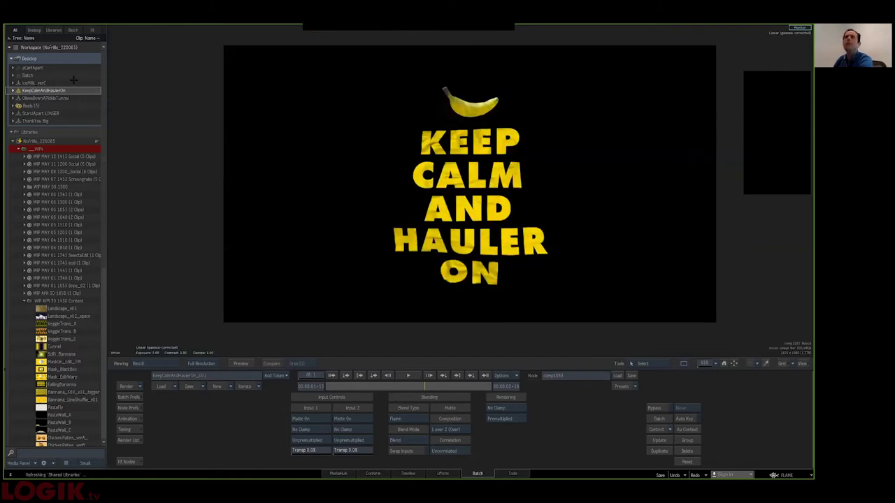
Switch to the Timeline, open the NoFrills Dope_v02 sequence from the Sequences reel, and scrub through its opening Intro lyrics.
click(412, 472)
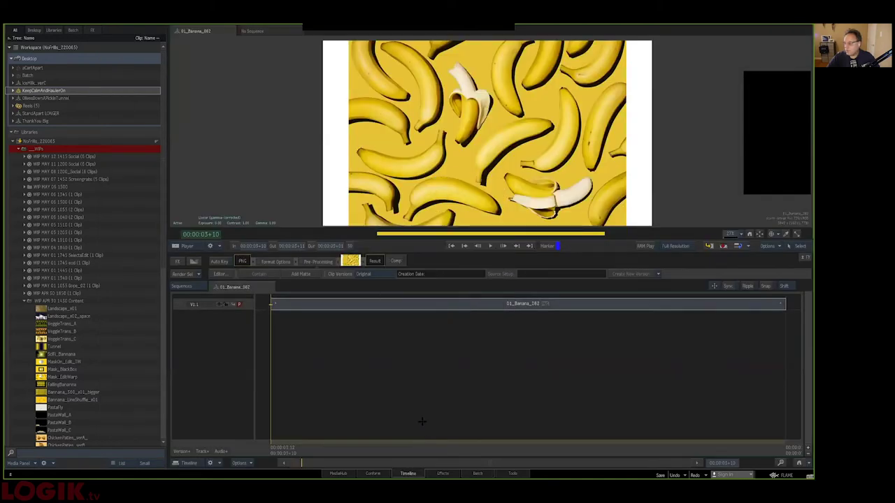
key(Escape)
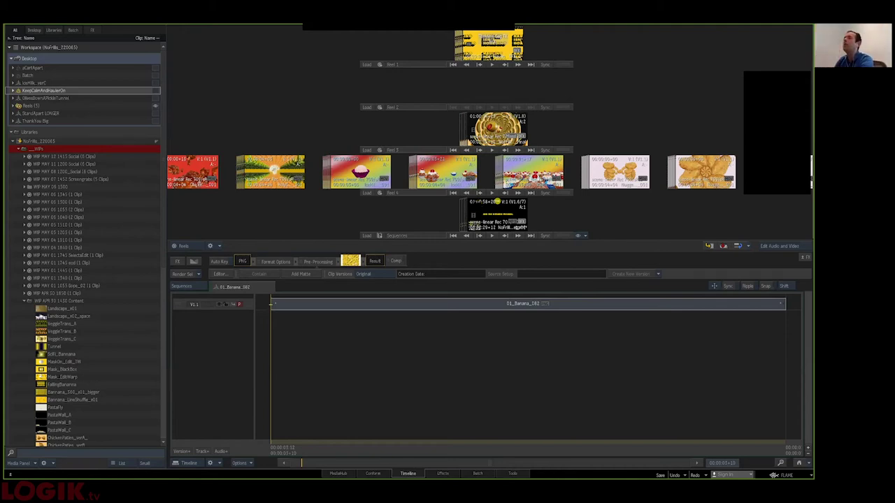
double_click(496, 201)
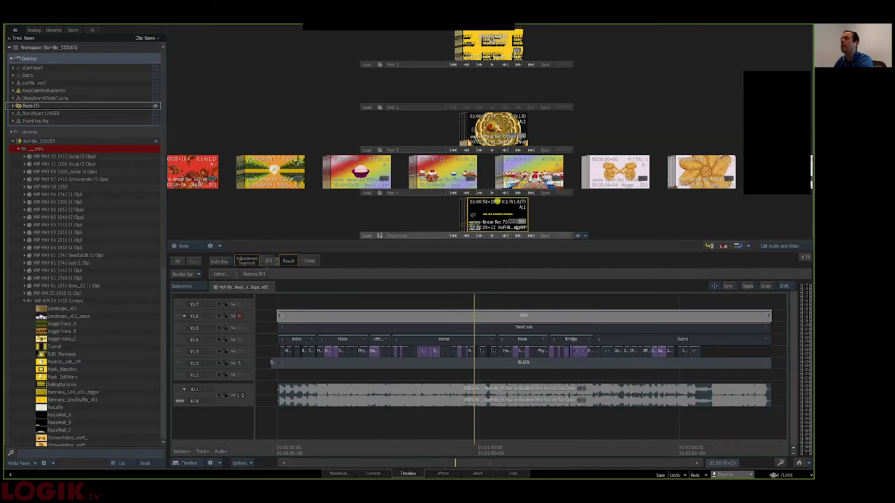
click(286, 449)
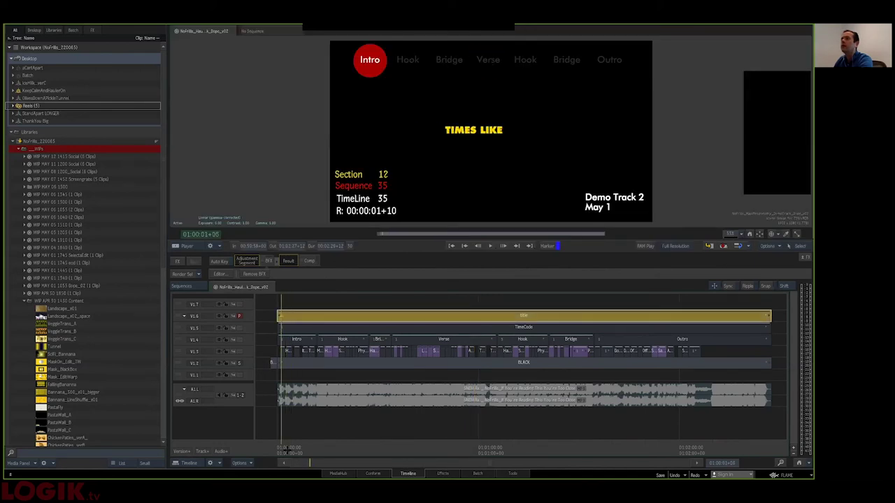
drag(278, 446, 294, 446)
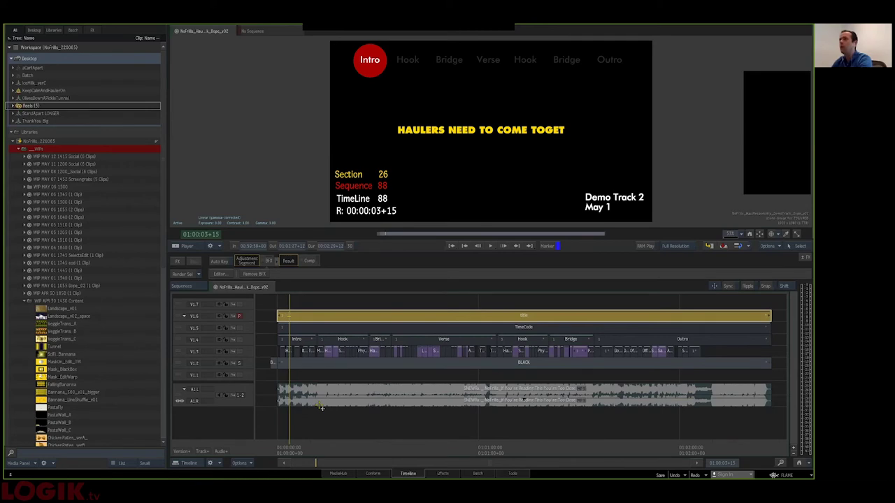
Step the viewed track down to V1.2 and back up to V1.3 to examine the lyric text layer.
key(Page_Down)
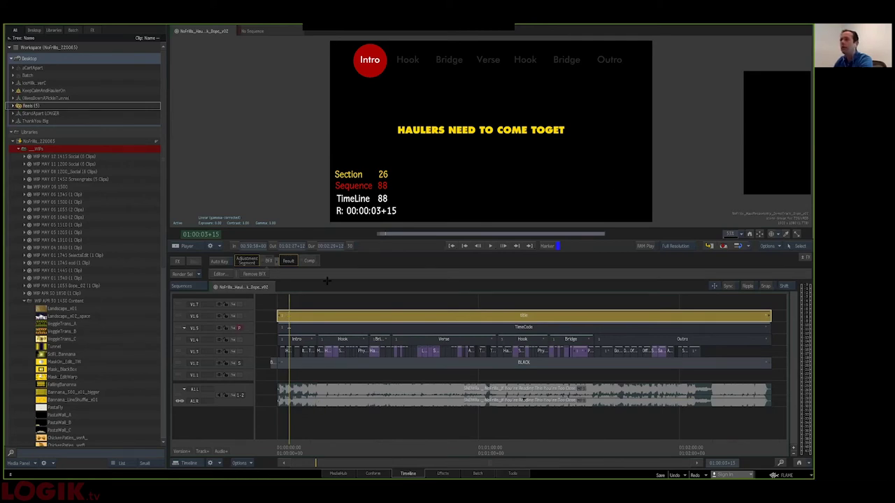
key(Down)
key(Down)
key(Down)
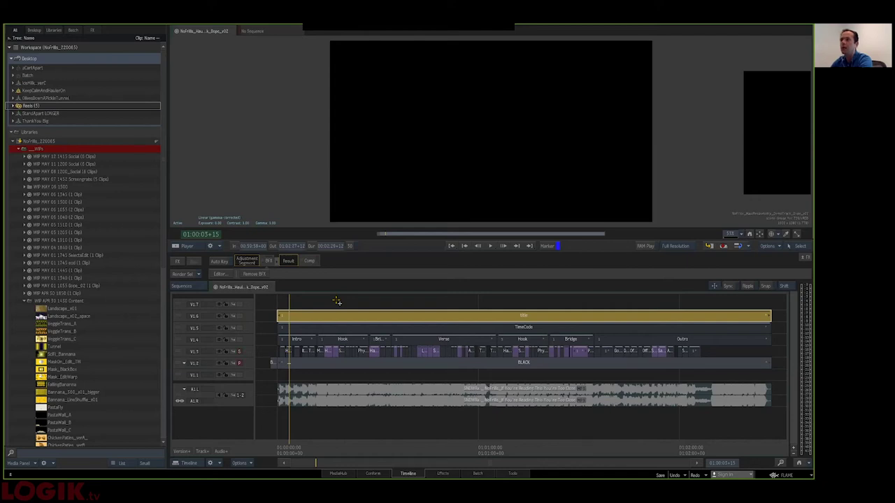
key(Up)
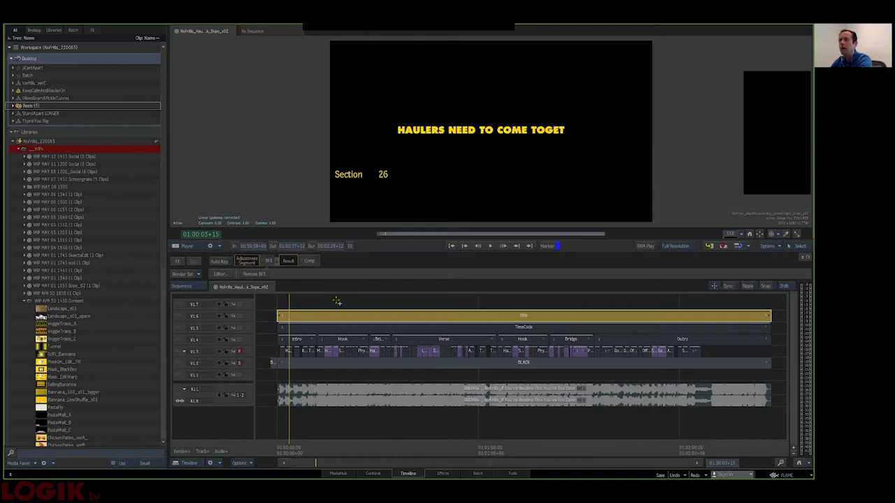
Select the lyric segment for "HAULERS NEED TO COME TOGETHER" on track V1.3 in the Intro section.
key(plus)
key(plus)
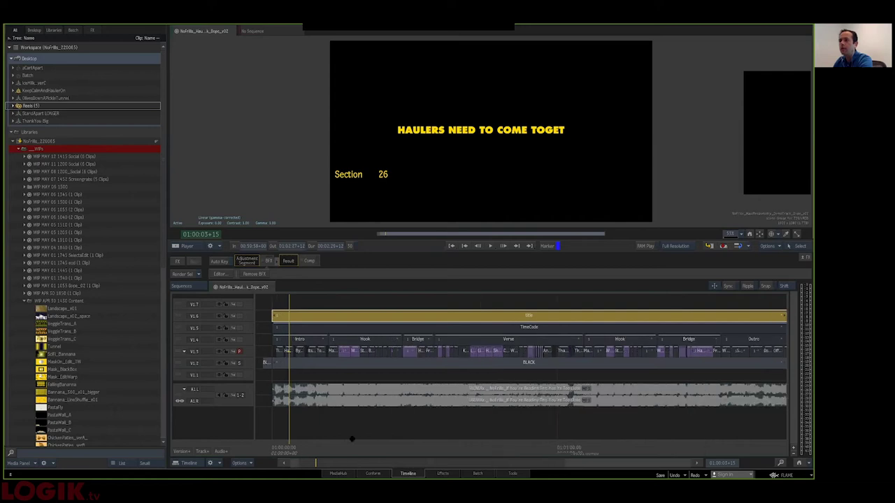
scroll(360, 378, up, 2)
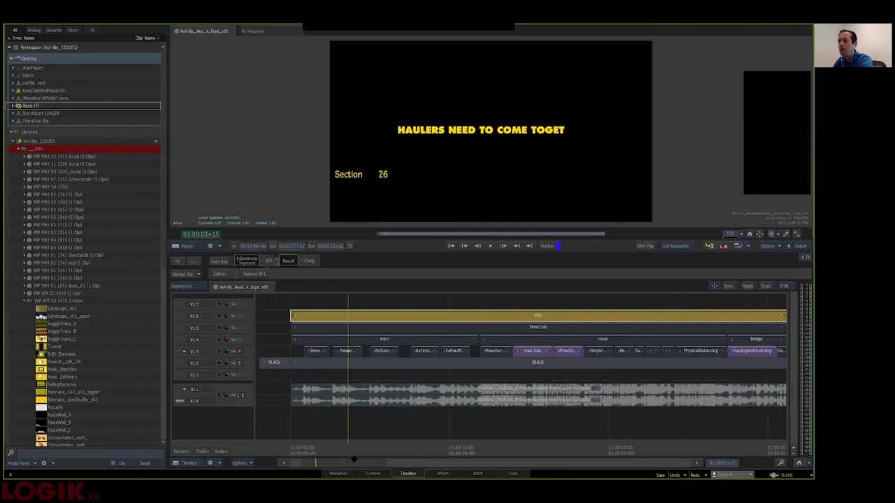
scroll(359, 377, up, 2)
click(363, 351)
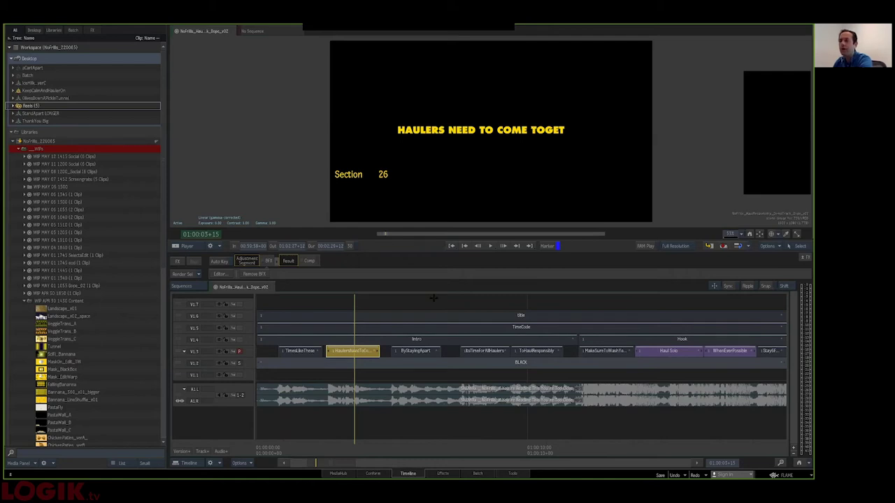
Scrub through the ByStayingApart lyric segment to 01:00:06+19 to examine its frame counter, and raise the viewed track to V1.4.
drag(345, 448, 396, 443)
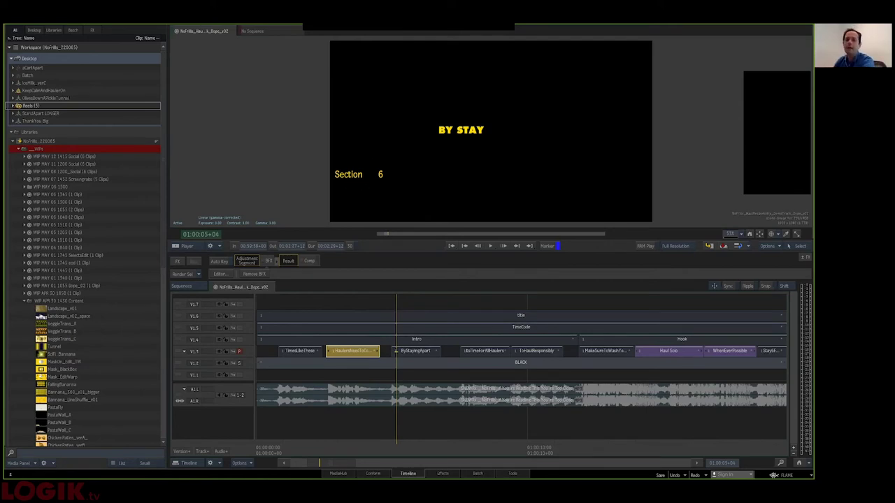
drag(396, 446, 424, 444)
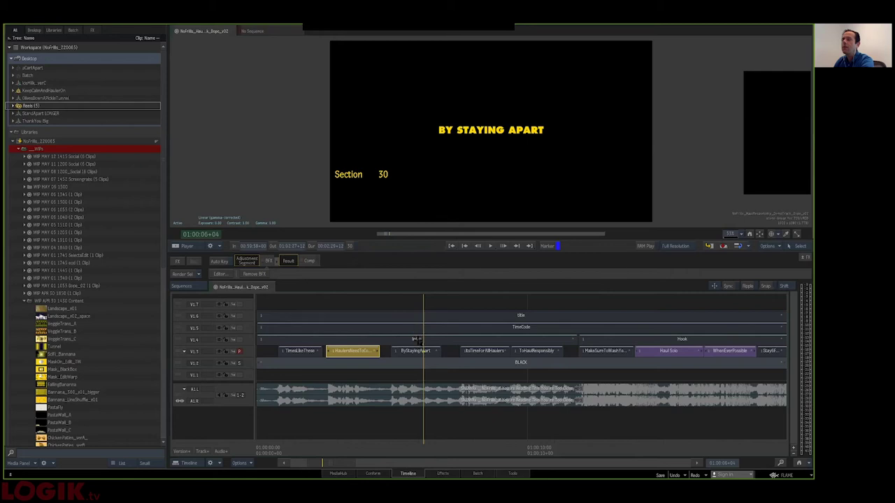
click(422, 449)
mouse_move(422, 450)
mouse_down()
mouse_move(441, 442)
mouse_move(434, 445)
mouse_up()
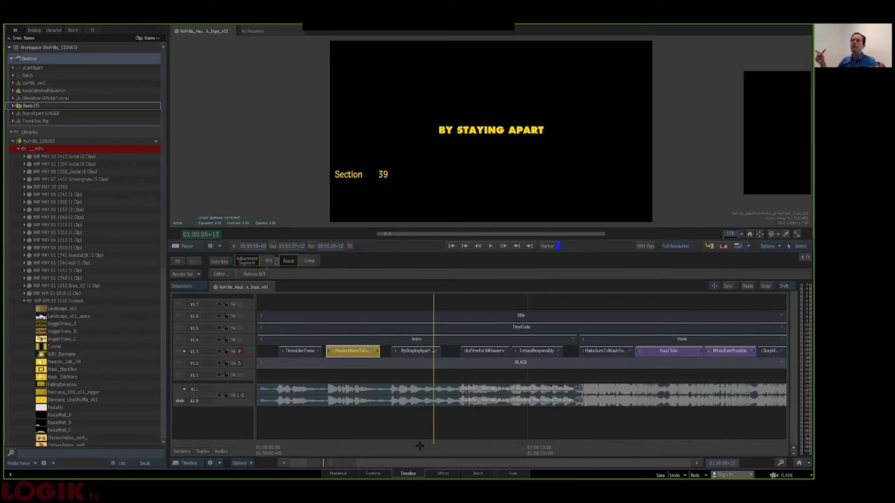
key(Right)
key(Right)
key(Right)
key(Right)
key(Right)
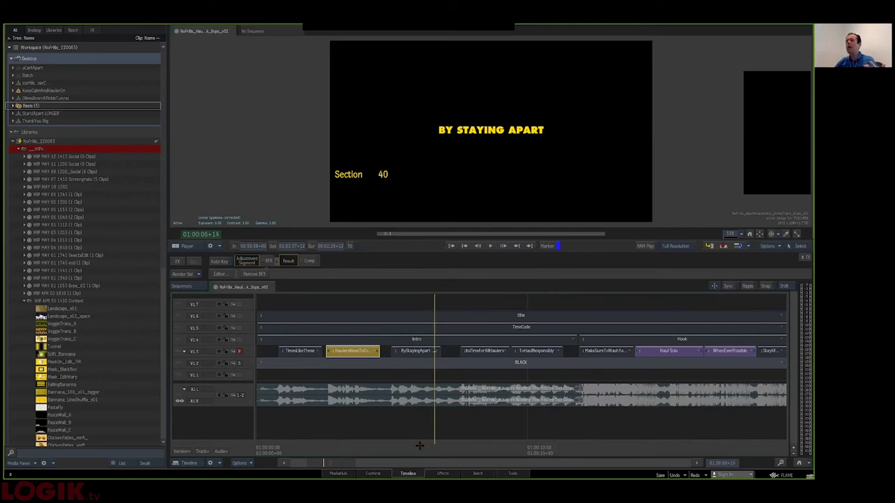
key(Right)
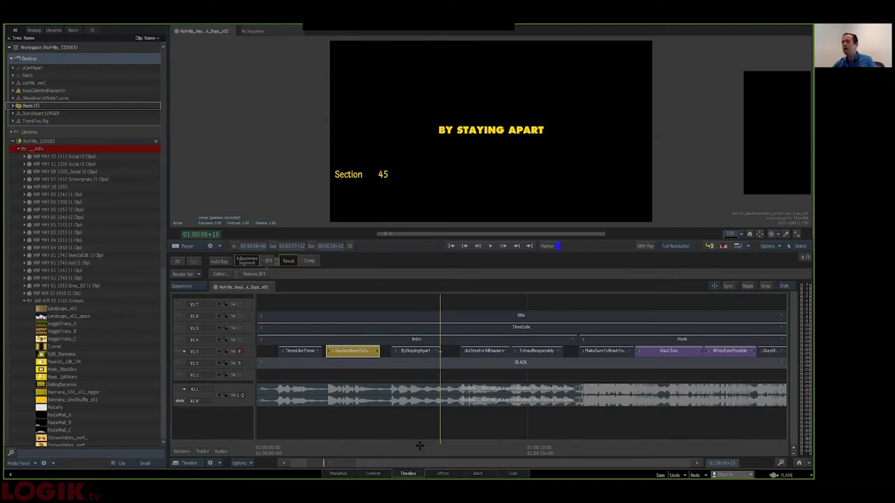
key(Up)
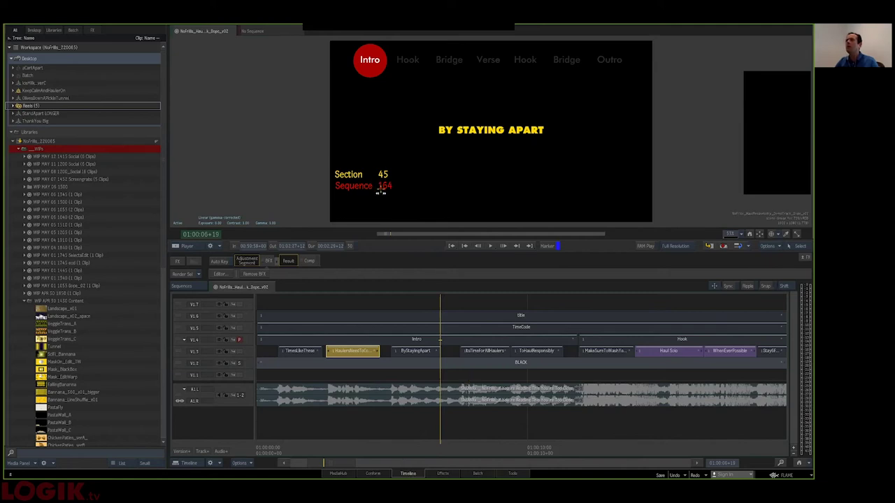
Raise the viewed track to V1.5 and scrub from the Hook to the Outro to examine the section, sequence and timeline counters.
drag(440, 455, 600, 398)
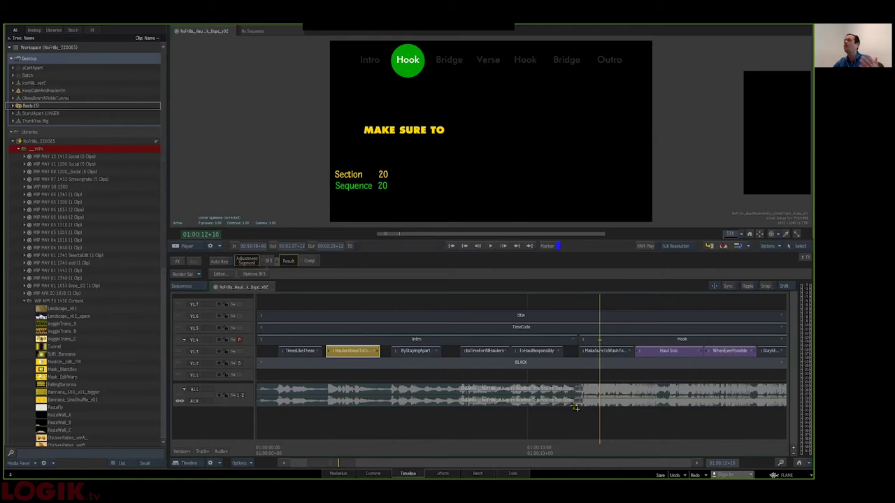
key(Up)
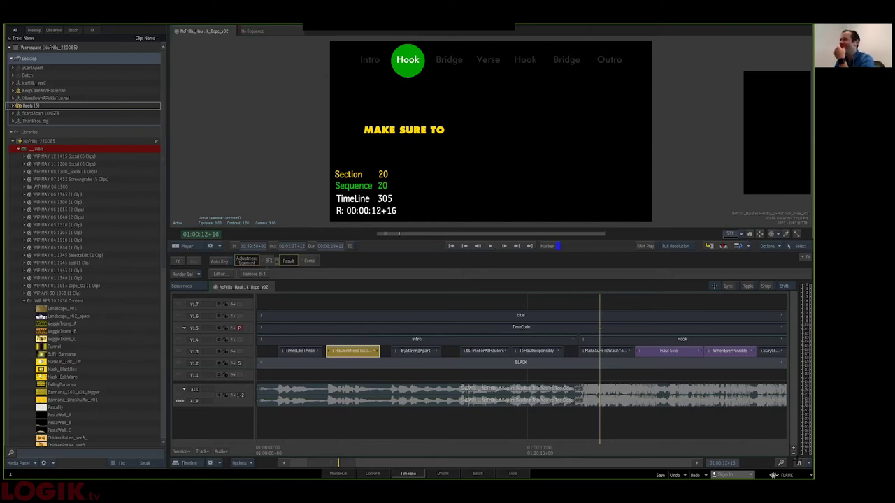
click(798, 462)
drag(320, 449, 314, 446)
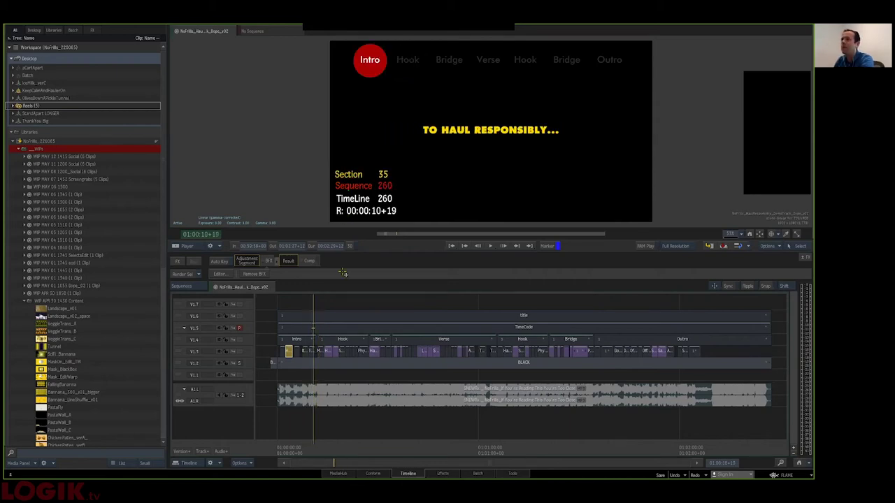
drag(321, 446, 633, 414)
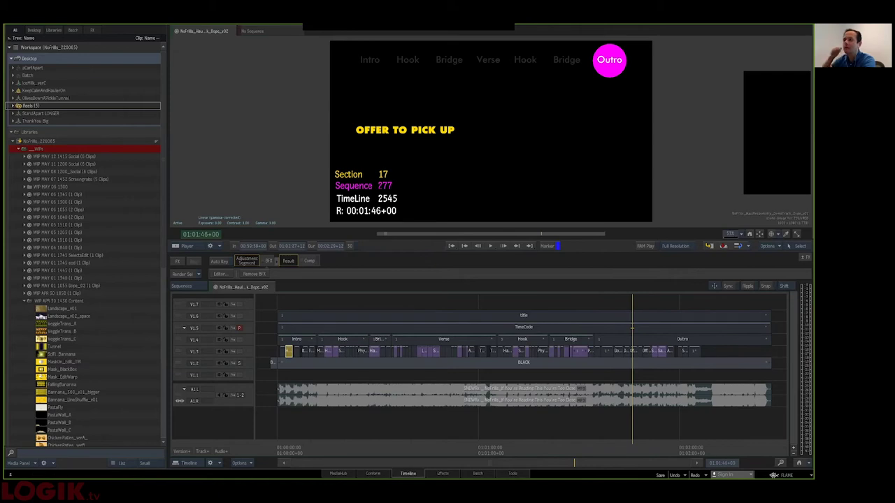
key(Left)
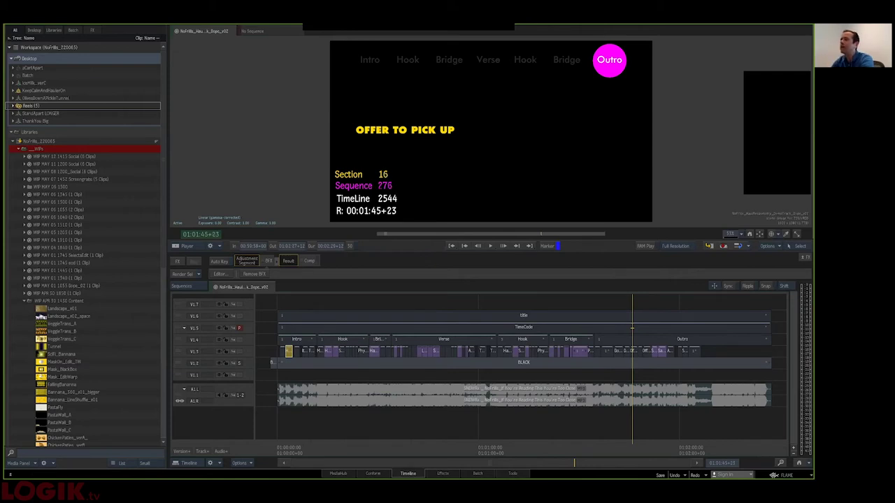
Examine the title layer on V1.6 at 01:01:42+21 in the Outro, and raise the viewed track to V1.7.
click(632, 316)
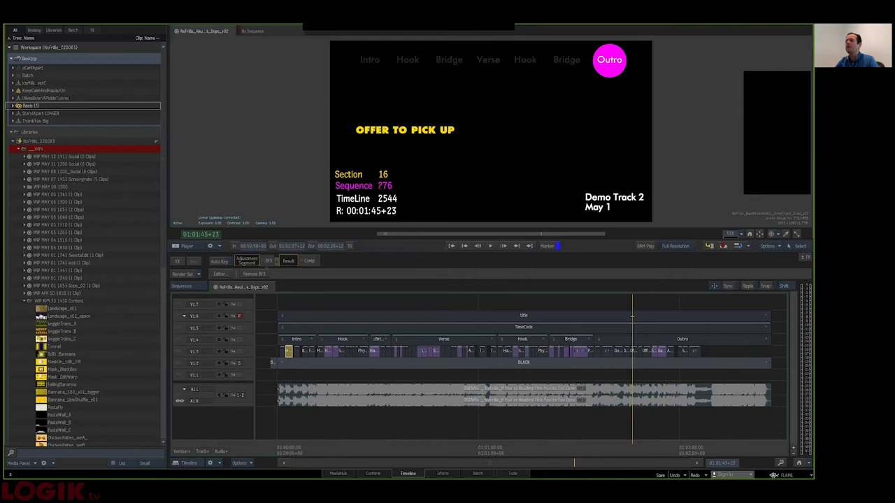
click(621, 444)
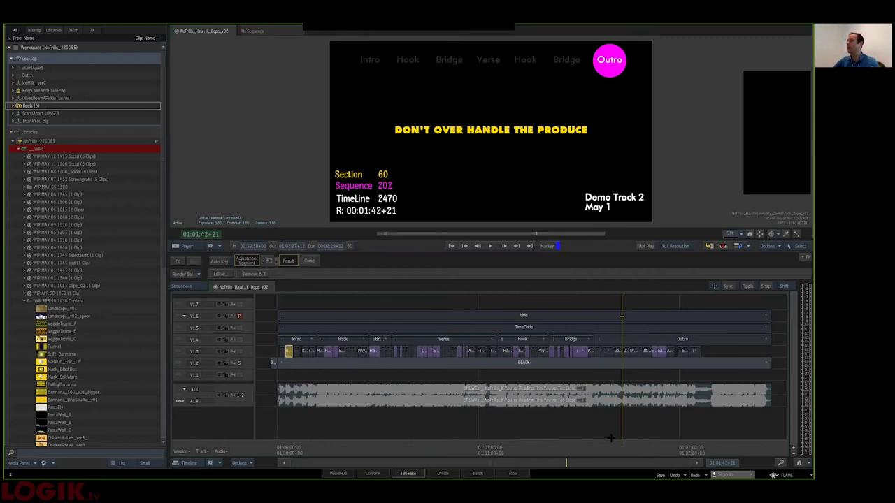
key(Up)
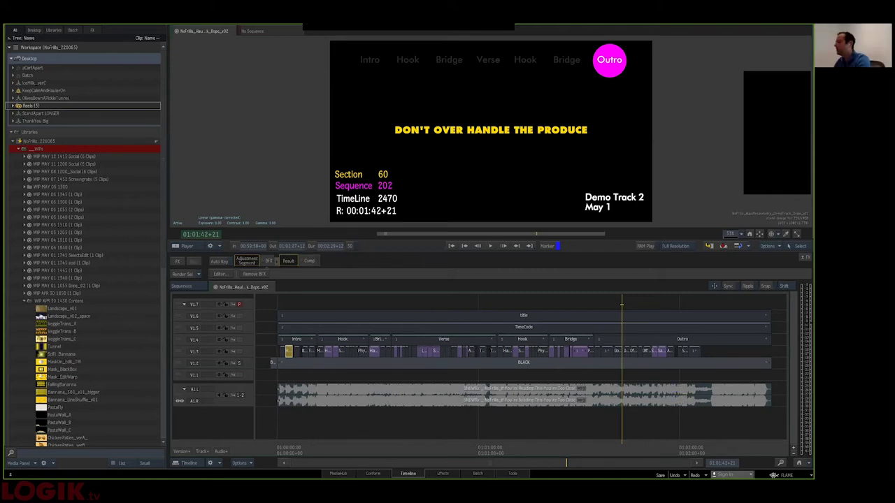
Switch from the No Frills project to the LarryDavid_theVanity_Message project with its Hero_Workspace in the project and user settings.
click(783, 475)
click(781, 454)
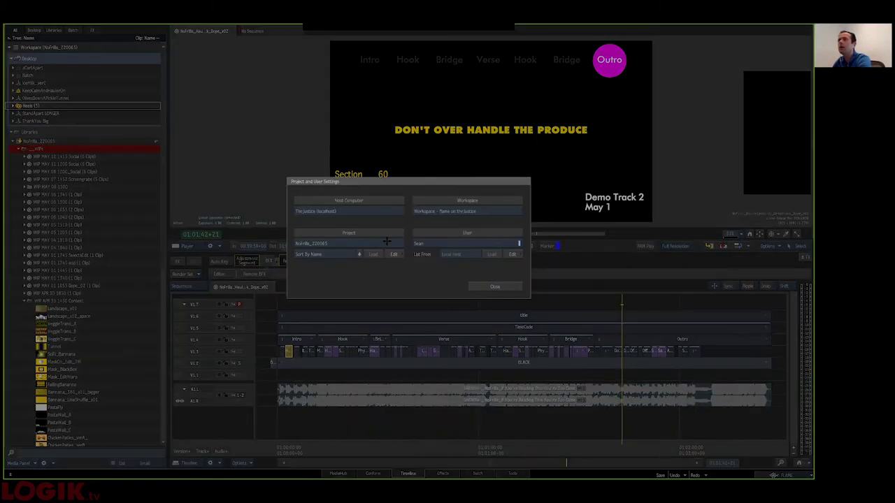
click(387, 243)
click(380, 139)
click(448, 211)
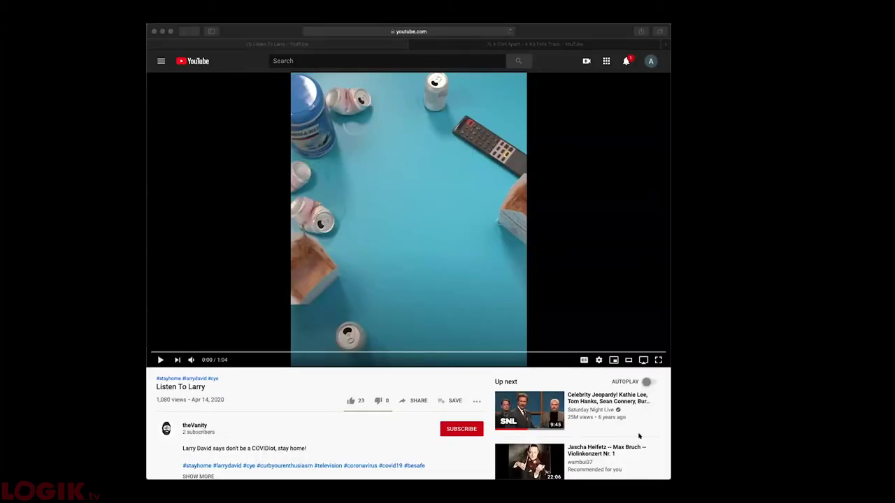
Switch to the browser and play the "Listen To Larry" video on YouTube.
click(160, 359)
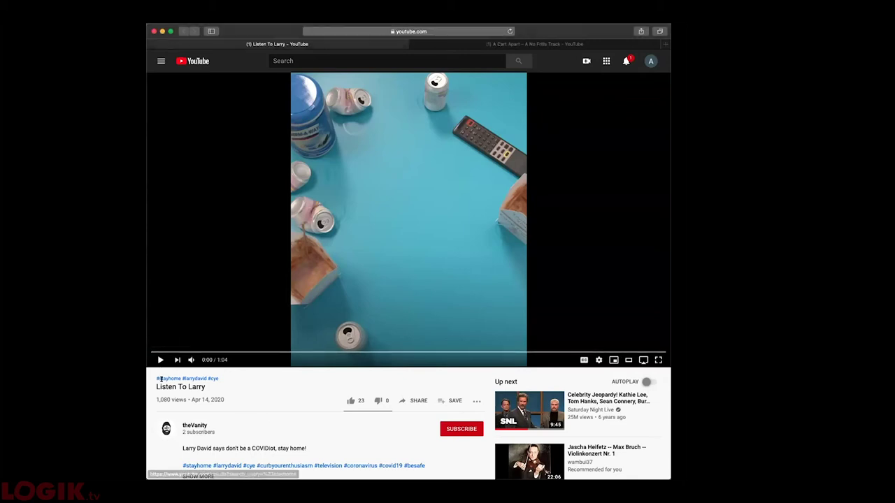
click(160, 360)
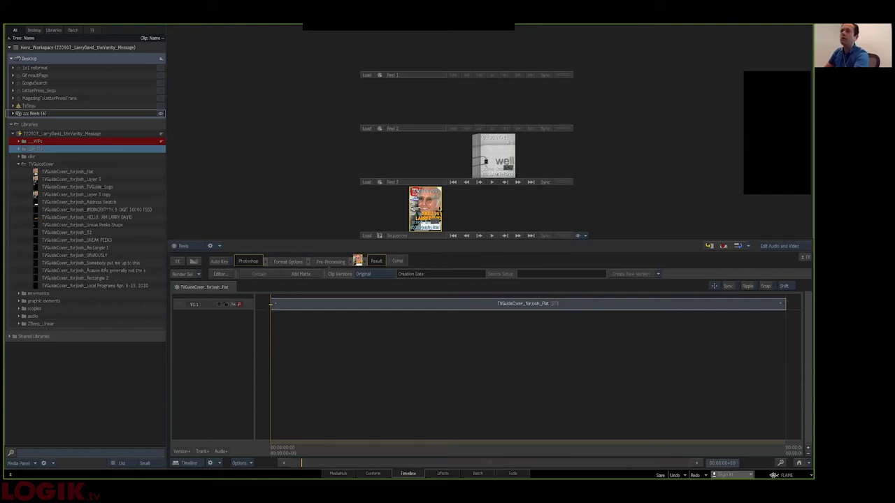
Open the TVGuideCover_forjosh_Flat clip in the player and examine the cover's upper artwork and OBVIOUSLY headline up close.
double_click(429, 207)
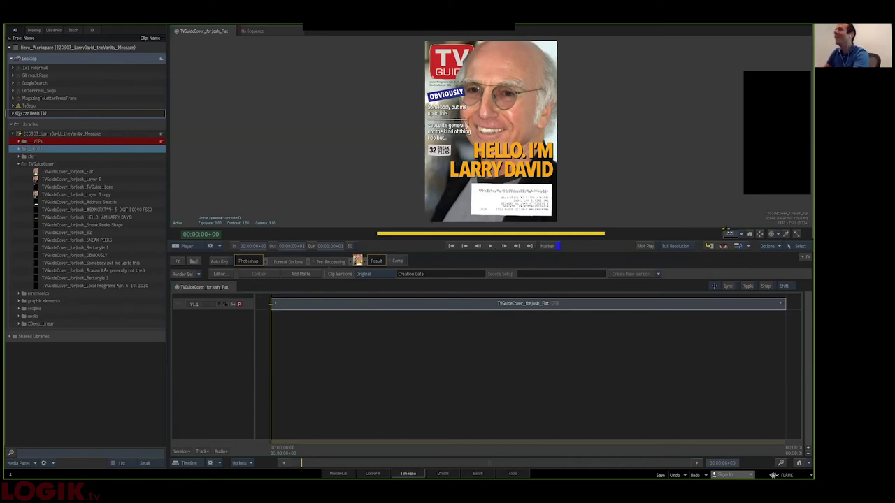
click(749, 235)
drag(729, 237, 732, 233)
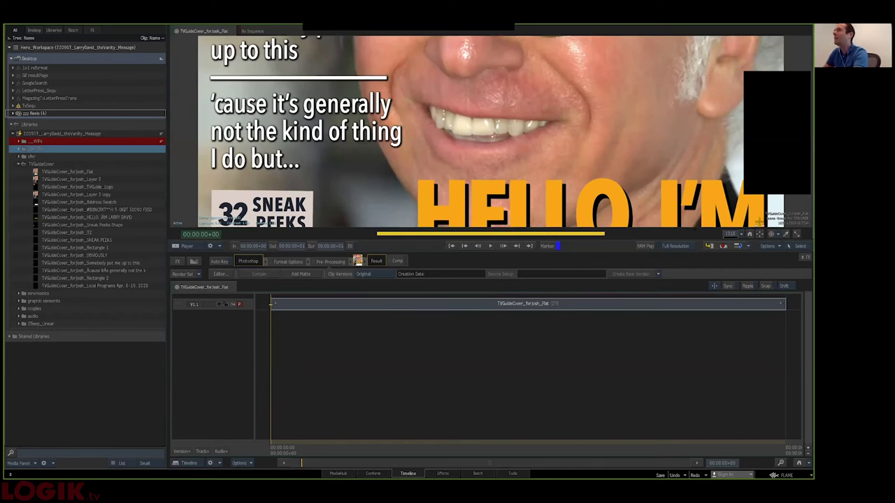
click(754, 235)
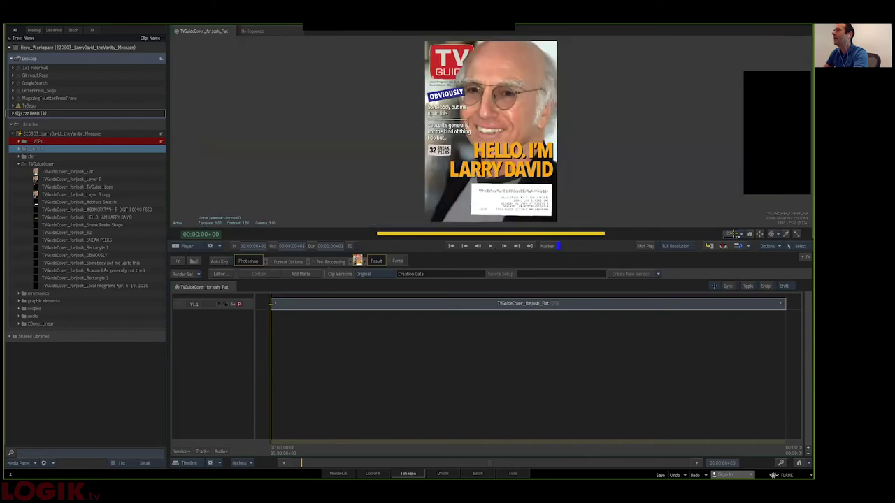
drag(729, 234, 787, 234)
drag(418, 132, 499, 224)
drag(492, 98, 420, 237)
drag(467, 154, 458, 170)
drag(572, 136, 557, 89)
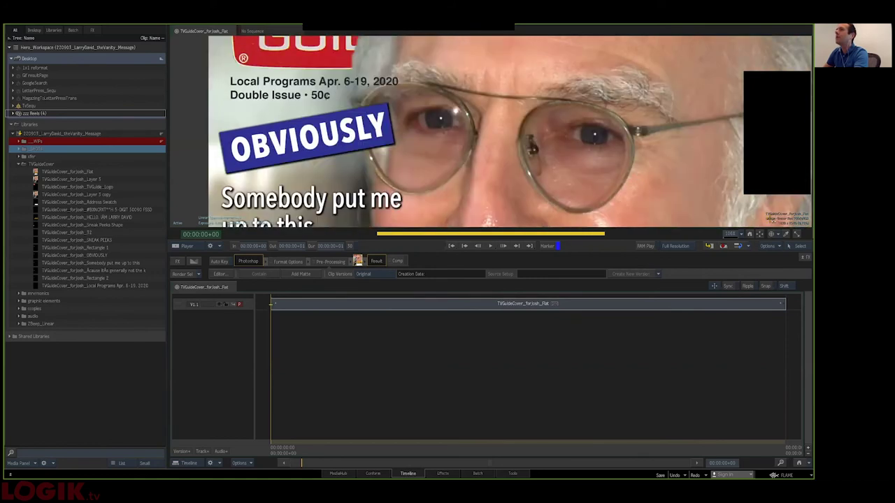
Examine the lower part of the TV Guide cover, from the HELLO. I'M LARRY DAVID headline to the upside-down mailing label.
drag(733, 236, 695, 219)
drag(595, 208, 576, 136)
drag(523, 107, 521, 147)
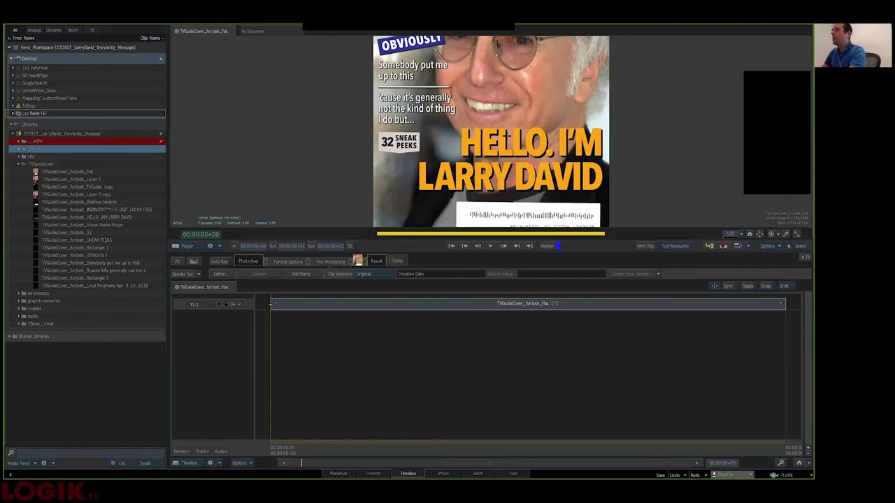
drag(494, 161, 487, 119)
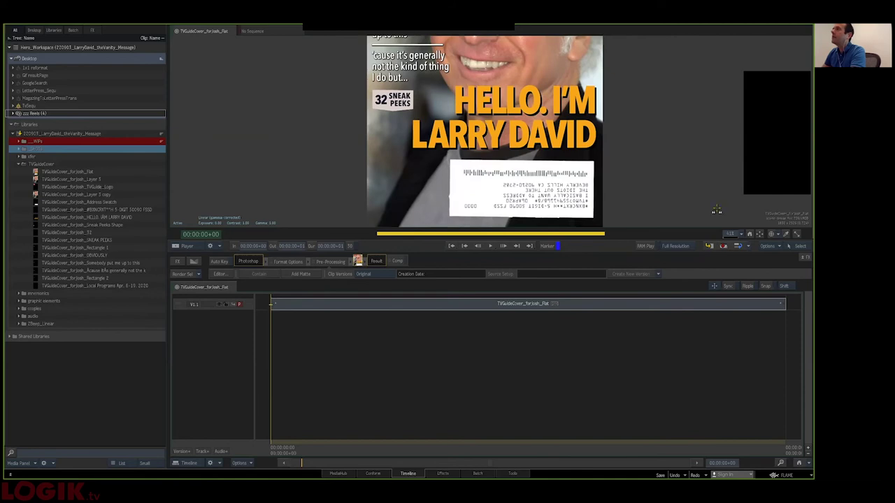
drag(731, 235, 735, 221)
drag(629, 173, 611, 134)
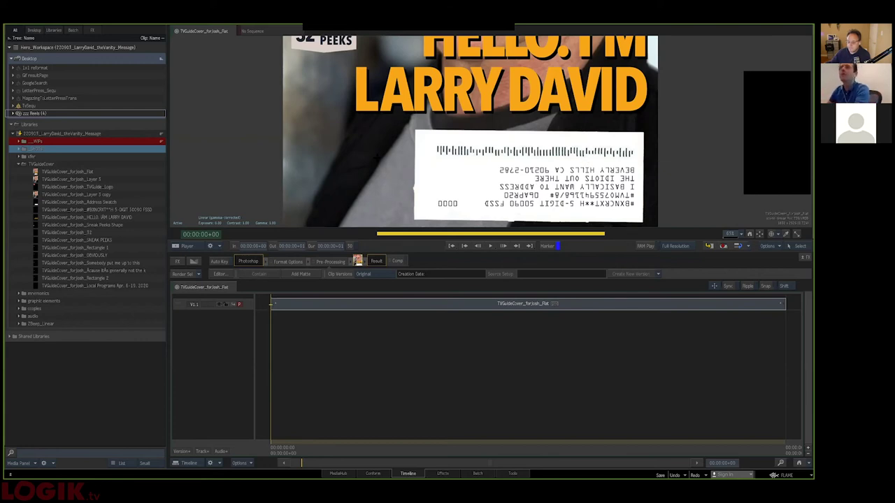
Open the ListenToLarry sequence at 01:00:01+22 and enlarge the player area above the timeline.
key(Escape)
click(508, 148)
drag(335, 456, 285, 449)
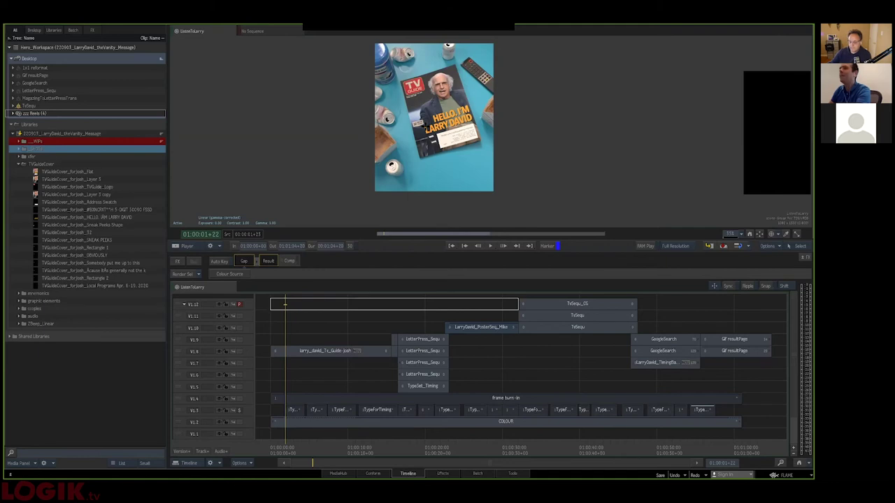
click(730, 234)
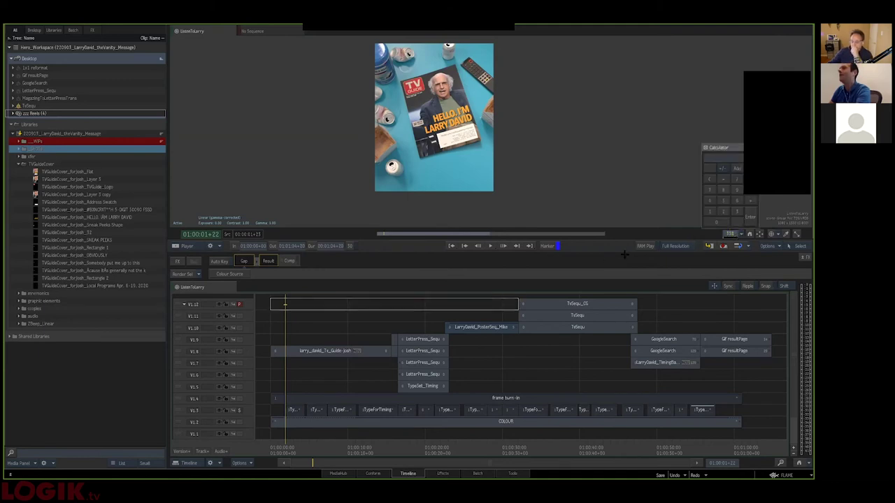
drag(600, 259, 598, 325)
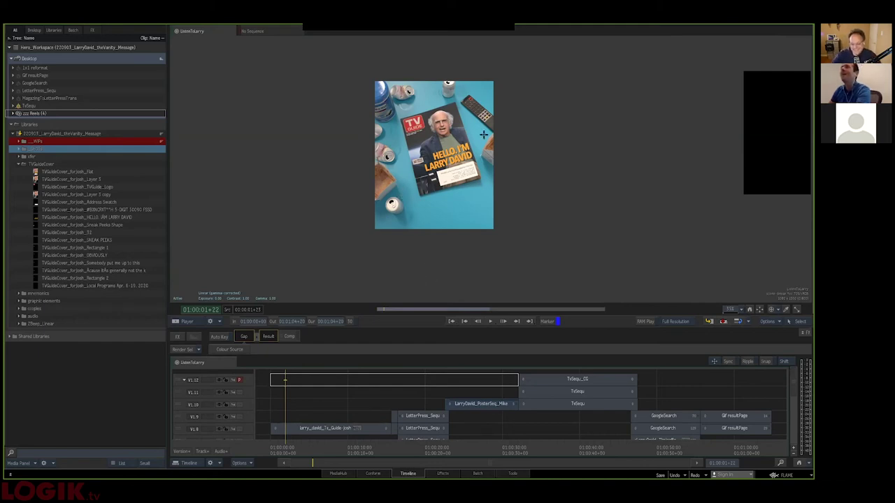
Scrub through the TV Guide magazine segment and on into the LetterPress sequence at 01:00:18+09.
drag(387, 309, 385, 315)
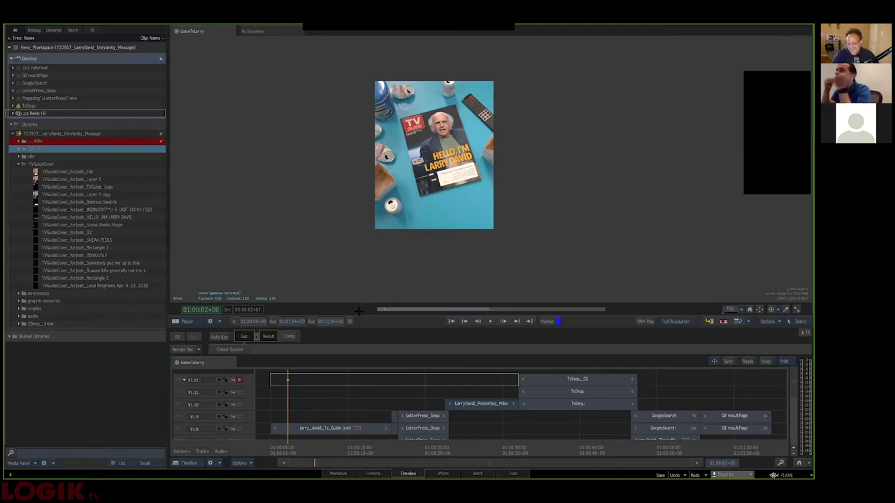
mouse_move(385, 311)
mouse_down()
mouse_move(420, 315)
mouse_move(406, 315)
mouse_up()
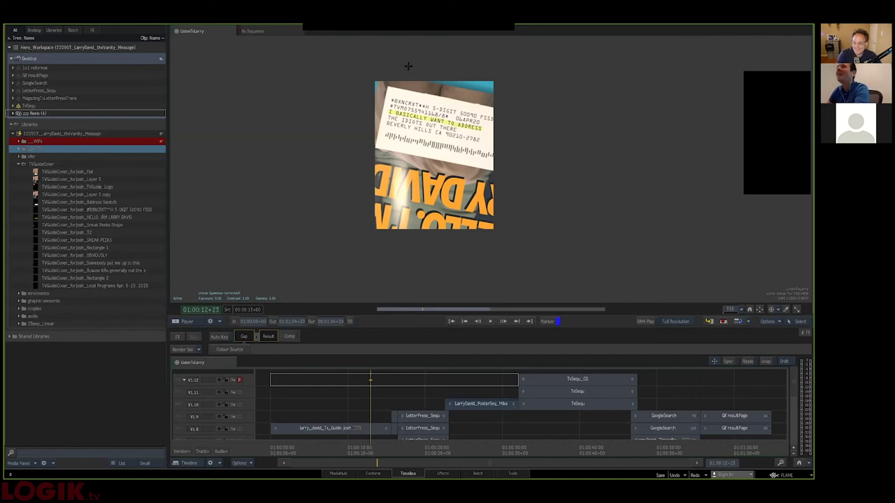
drag(372, 445, 390, 446)
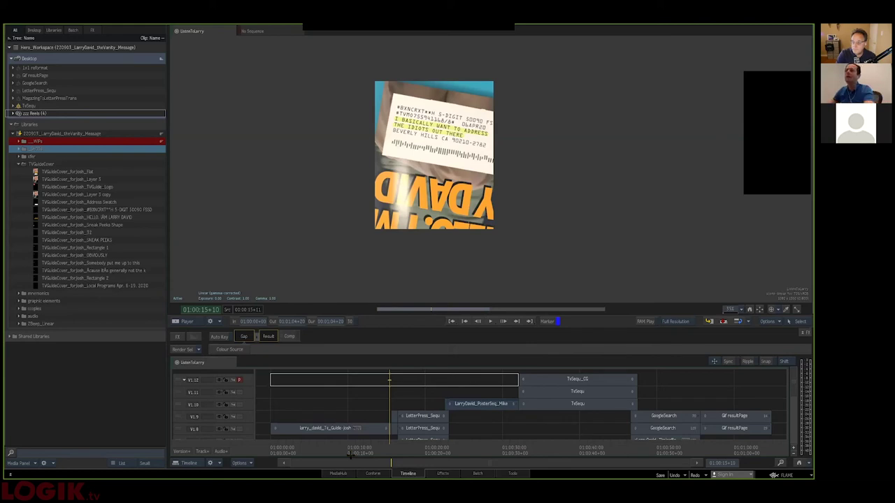
drag(393, 446, 412, 444)
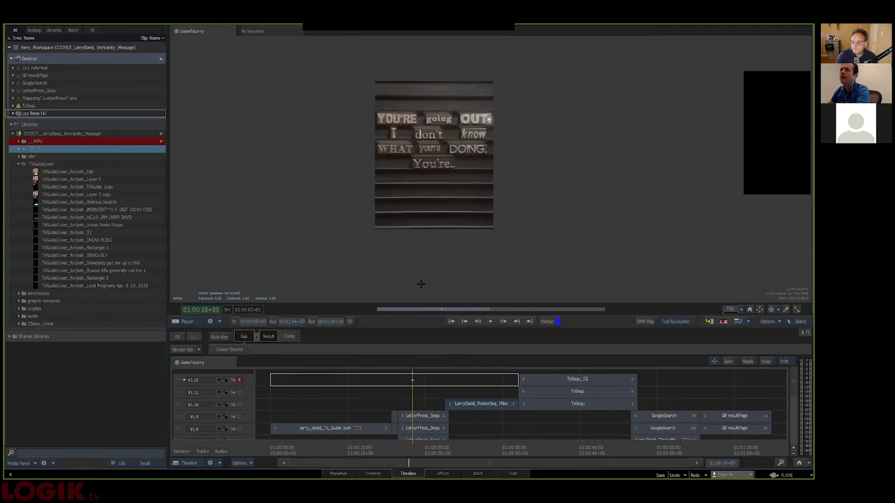
Examine the magazine-to-letterpress transition segment closely in the timeline, with the playhead at 01:00:15+17.
drag(425, 463, 334, 461)
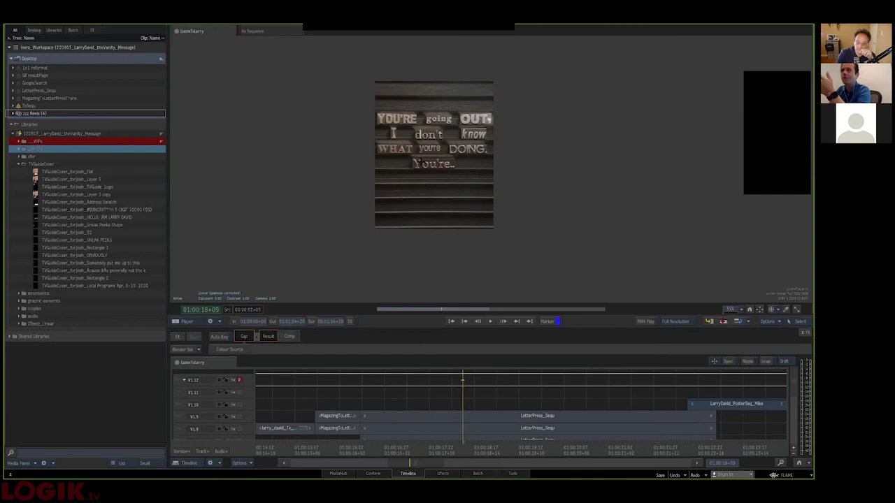
drag(356, 452, 320, 454)
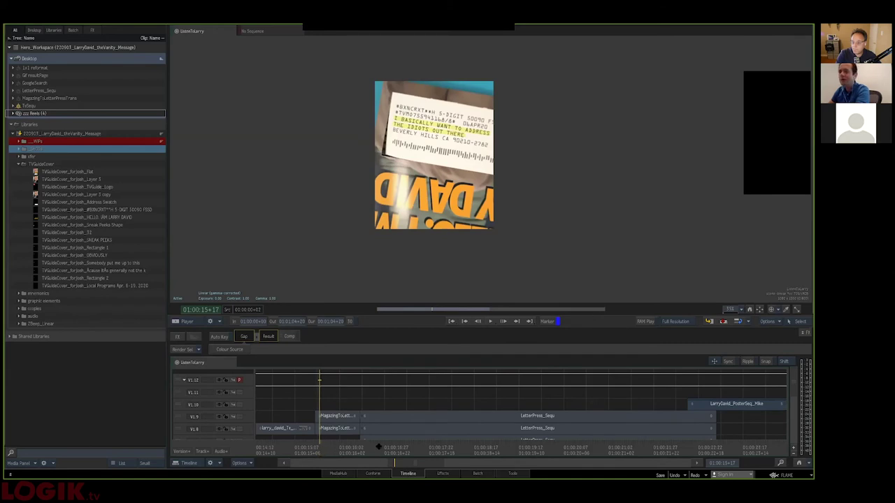
drag(405, 461, 421, 392)
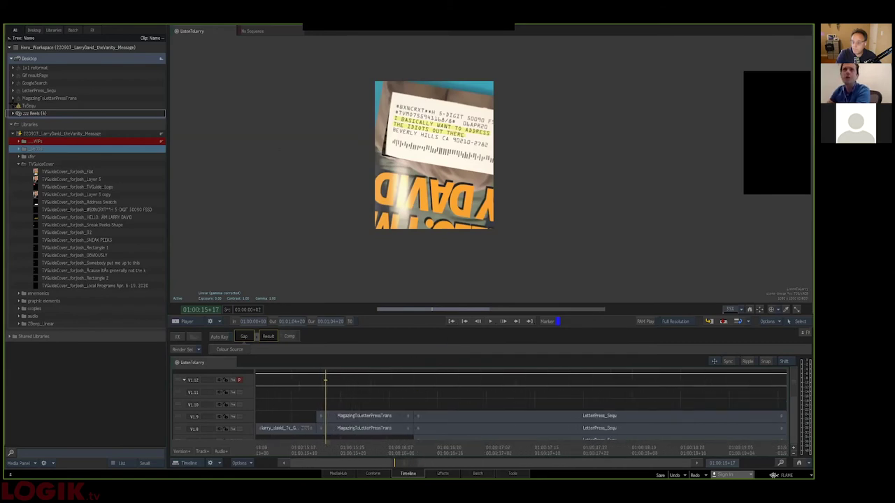
Open the magazine-to-letterpress transition batch and move its render node closer to the Action node.
double_click(15, 99)
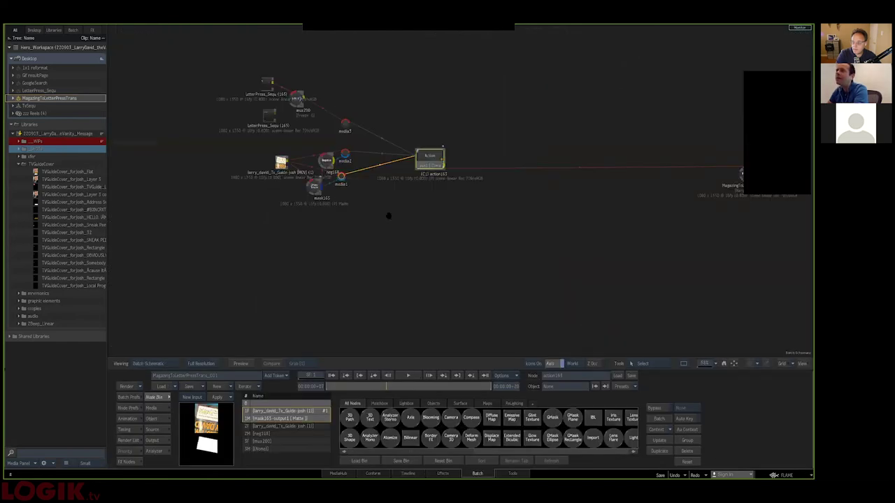
drag(722, 211, 533, 215)
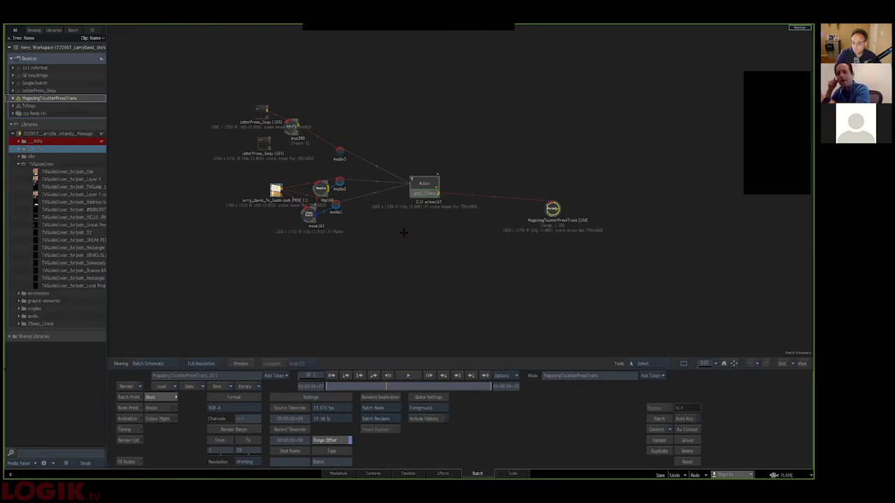
Examine the mask node's shape around the mailing label and the letterpress mux node's output, returning to the batch schematic.
double_click(308, 214)
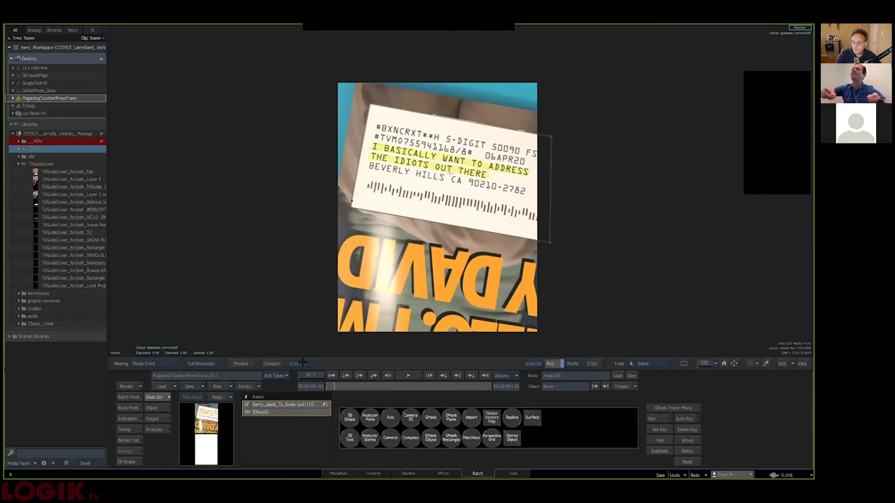
key(grave)
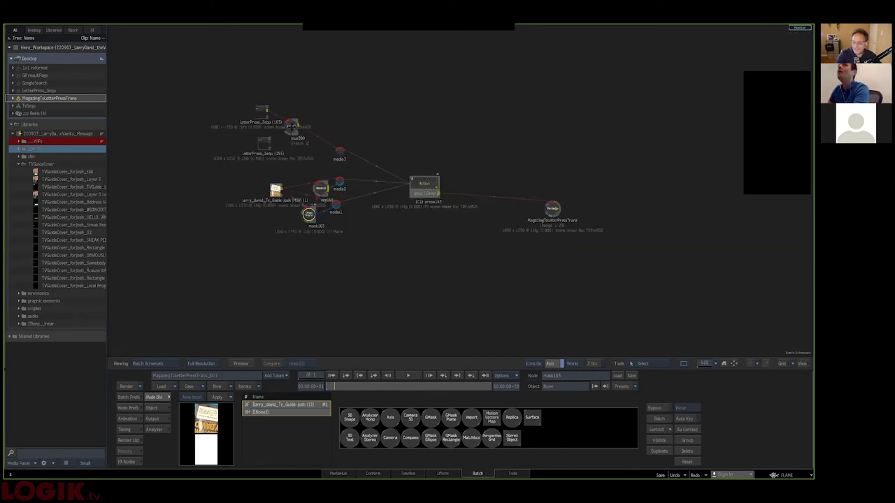
double_click(291, 127)
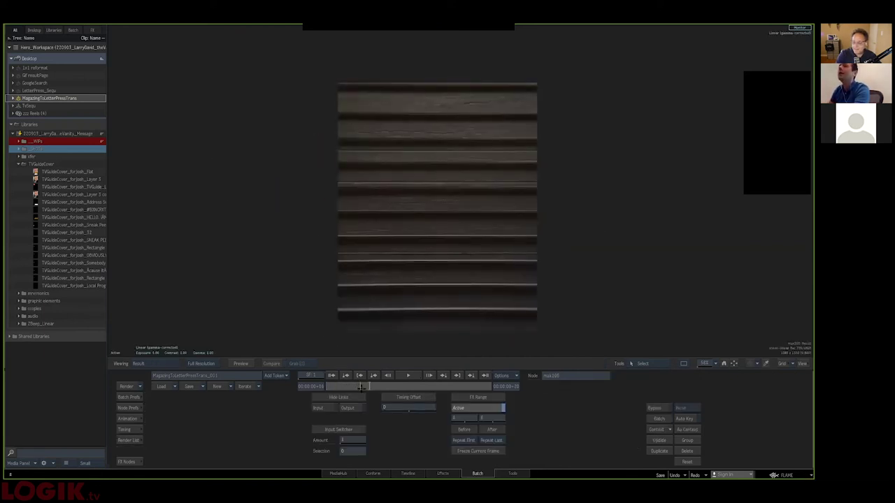
key(grave)
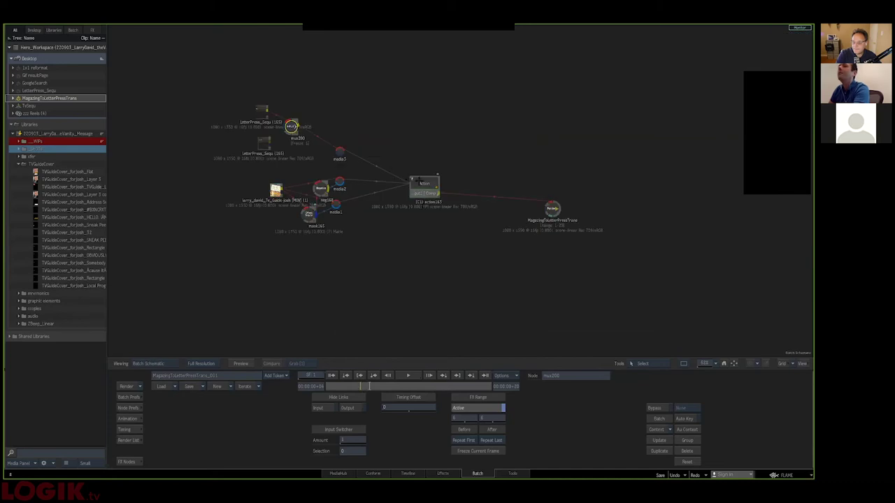
Examine the transition's Action node through its camera output and from the top view of its 3D scene.
click(422, 183)
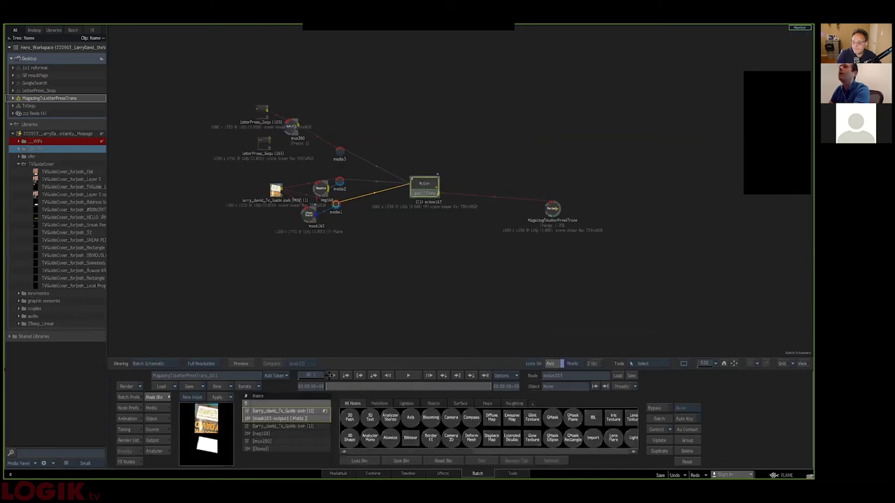
key(grave)
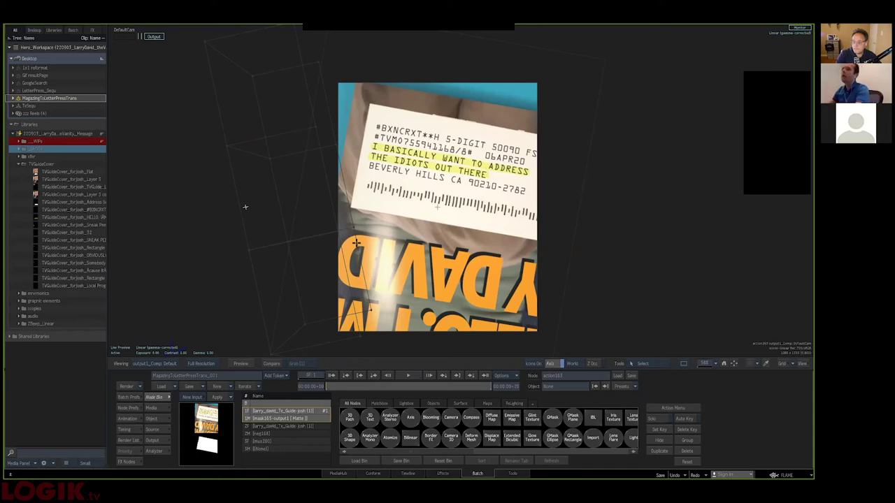
drag(246, 207, 269, 207)
key(F5)
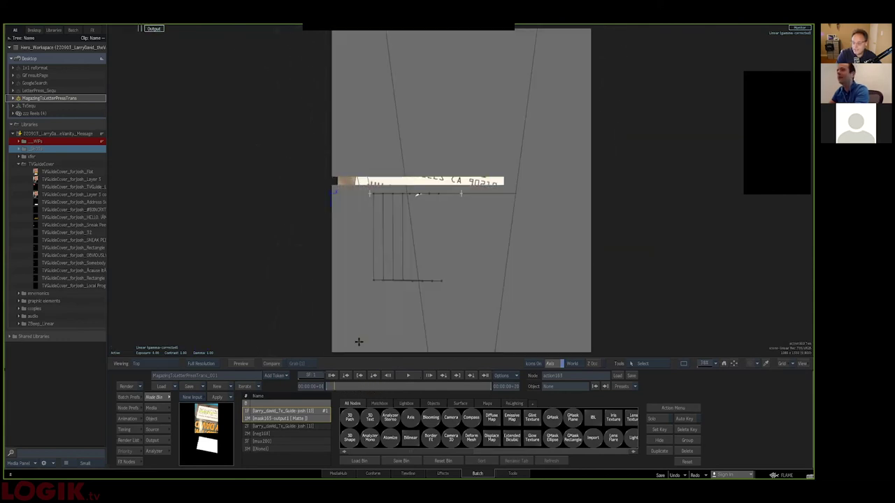
Select the deform mesh under the mailing label surface in the Action schematic and inspect it from the top and in the output.
key(F4)
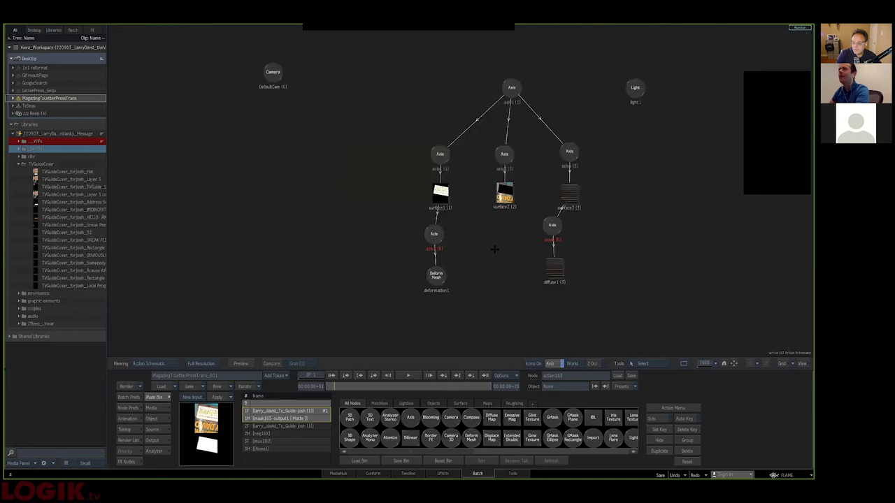
click(437, 274)
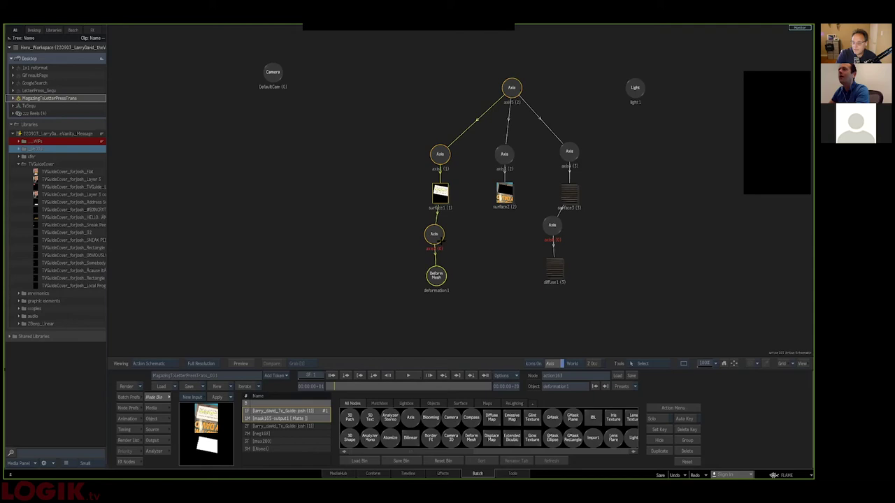
key(Escape)
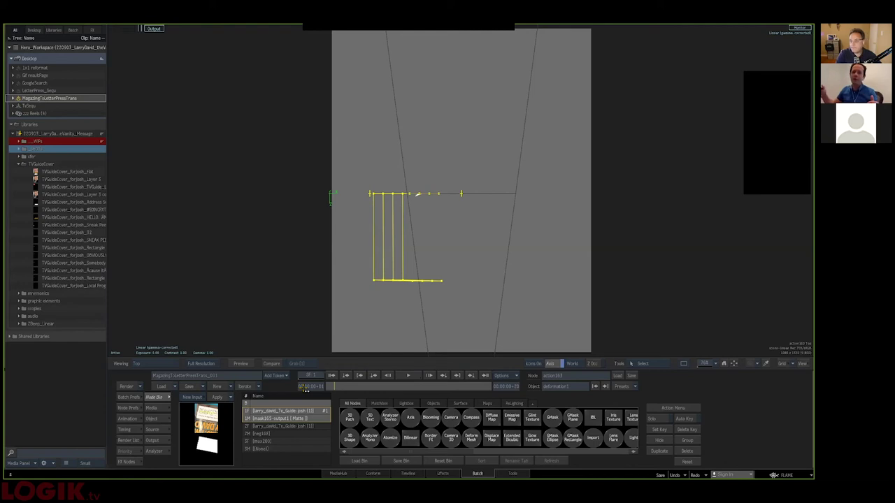
key(F4)
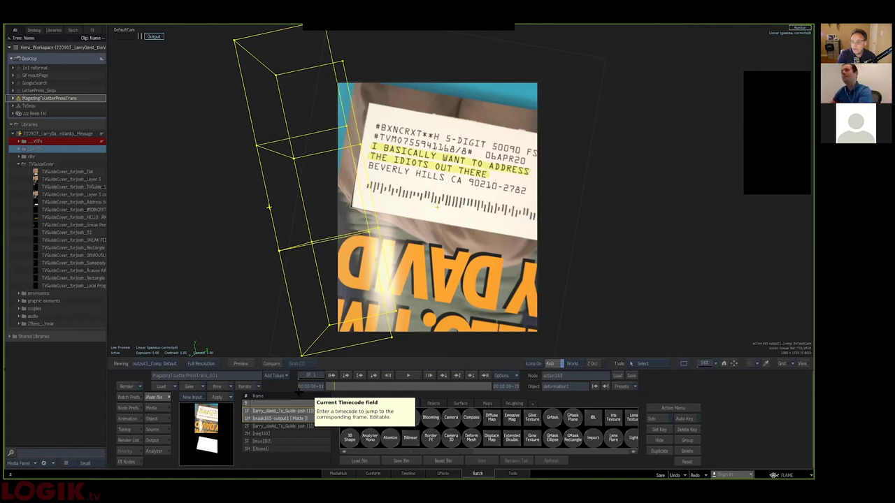
Scrub the label peel through to the letterpress background, checking the mesh curl from the top view and in the output.
drag(335, 389, 375, 385)
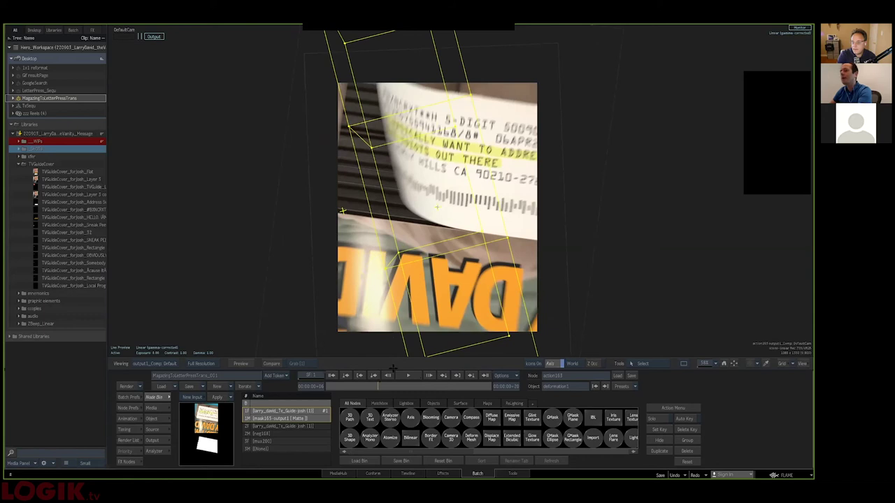
key(t)
drag(492, 329, 483, 280)
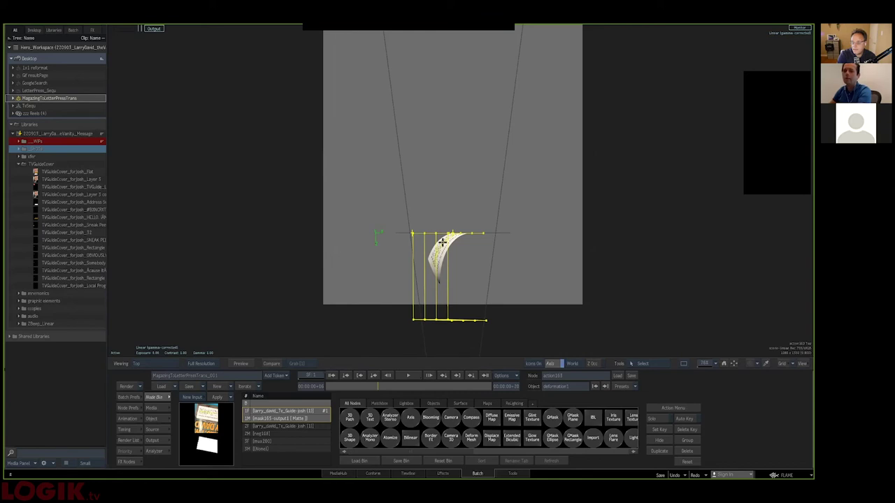
key(F1)
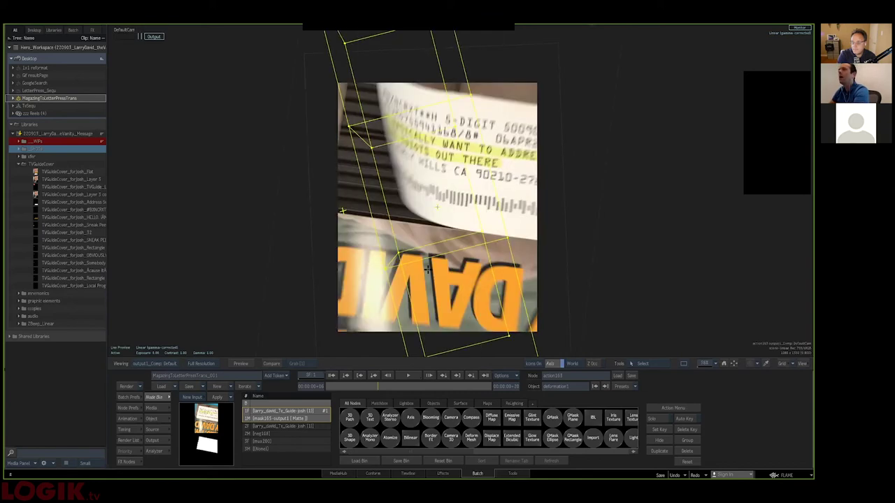
mouse_move(389, 383)
mouse_down()
mouse_move(457, 370)
mouse_move(591, 208)
mouse_up()
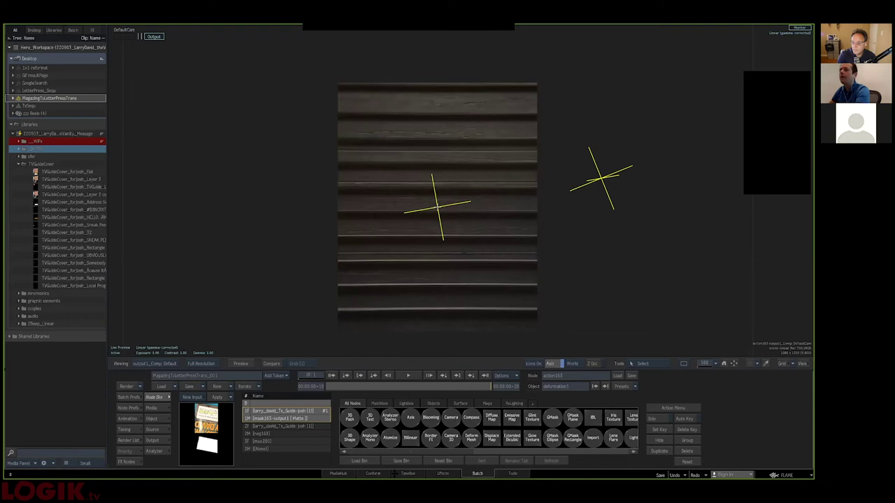
Return to the timeline, open the ListenToLarry sequence in the player at 01:00:16+22 and fit the whole sequence in the timeline.
click(408, 473)
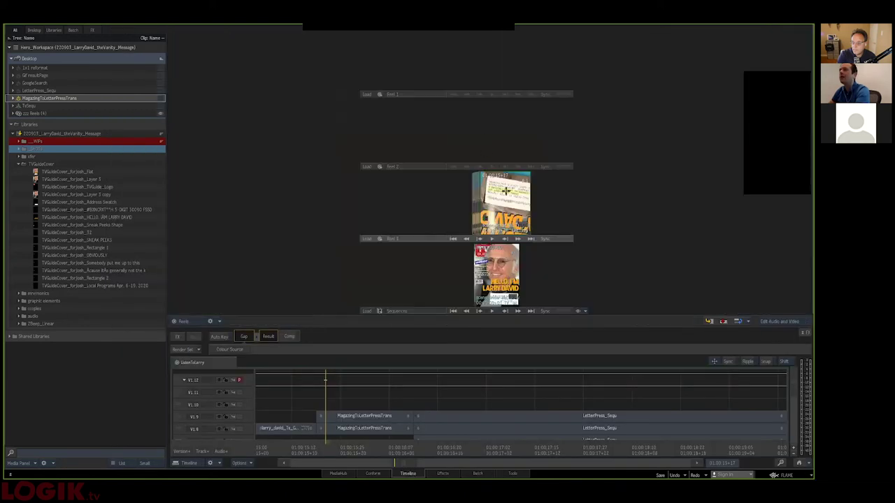
double_click(505, 191)
drag(390, 453, 468, 438)
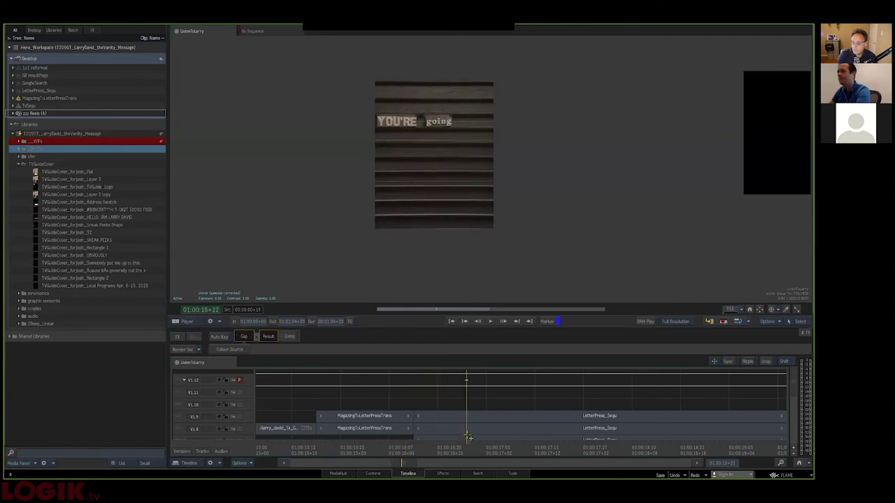
click(798, 463)
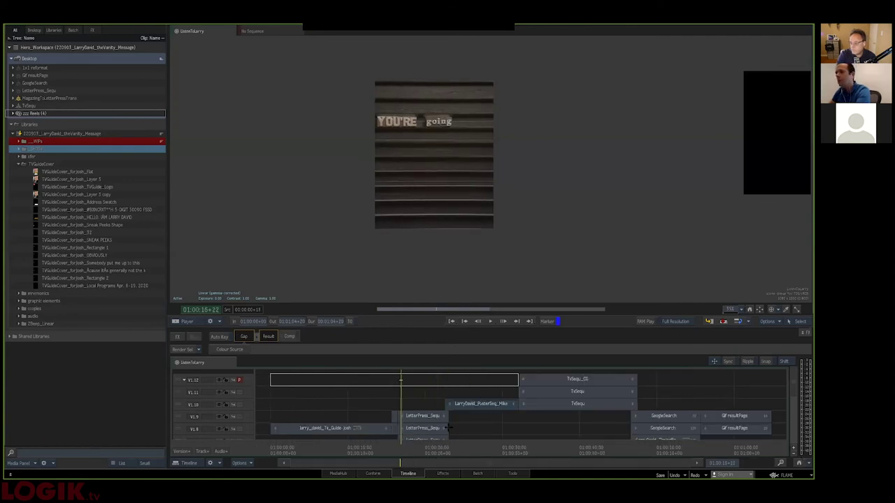
Scrub through the LarryDavid_PosterSeq_Mike segment up to the relatives poster at 01:00:31+13.
click(433, 453)
drag(434, 453, 476, 445)
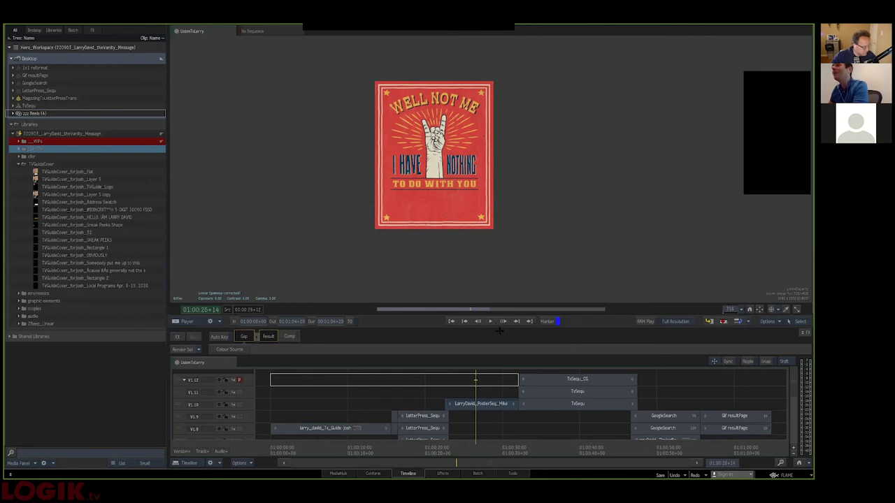
drag(477, 448, 503, 456)
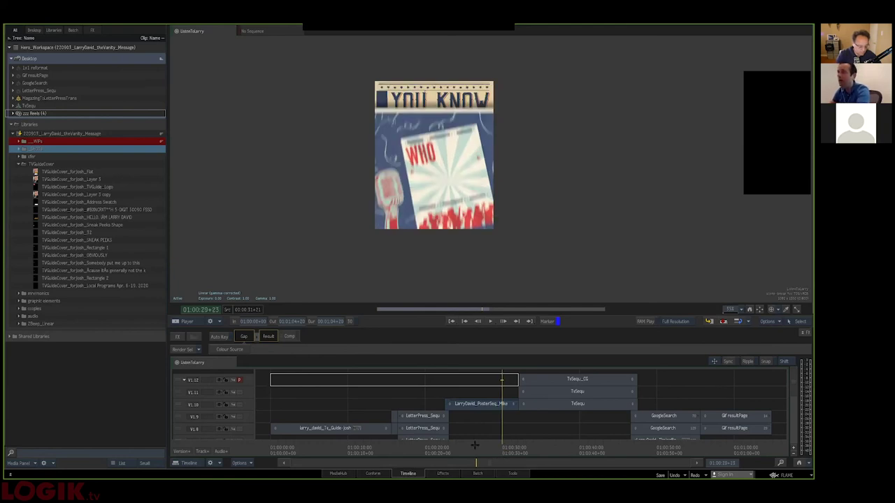
drag(498, 451, 515, 449)
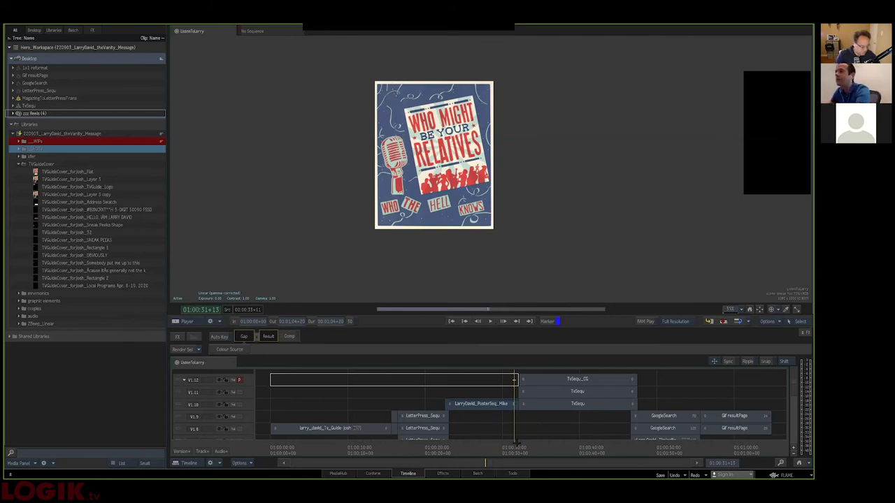
Scrub into the television segment at 01:00:35+07 and enlarge the television set in the player.
drag(514, 446, 532, 445)
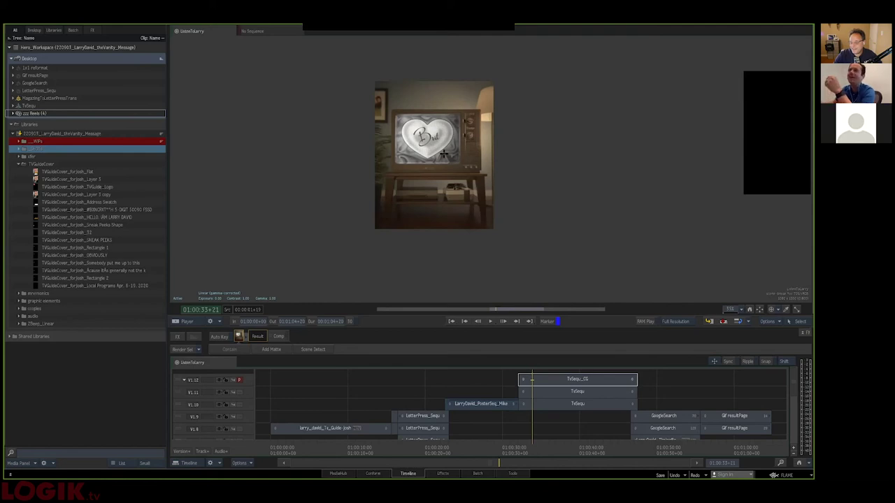
drag(533, 449, 543, 450)
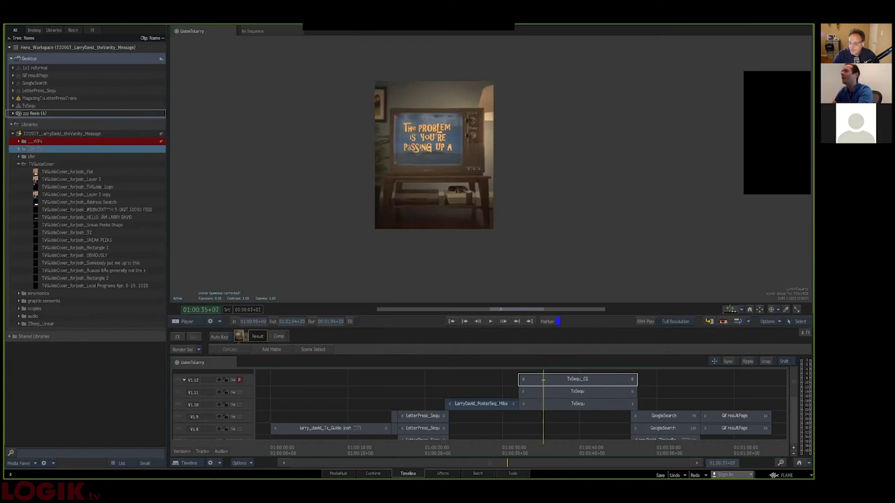
scroll(462, 185, up, 4)
drag(461, 186, 535, 223)
drag(408, 261, 435, 274)
drag(437, 223, 443, 258)
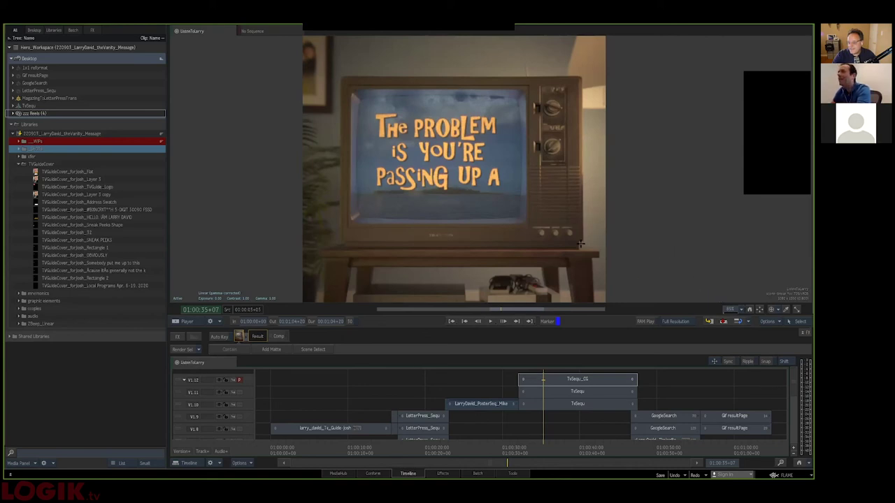
drag(592, 244, 580, 237)
Inspect the television's screen edge and control knobs at close range, returning to a view of the full set.
drag(728, 308, 758, 309)
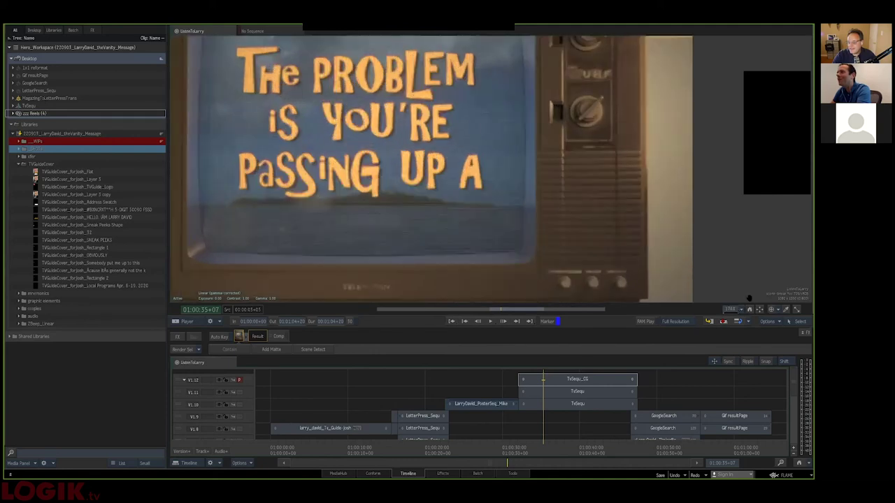
drag(576, 261, 568, 241)
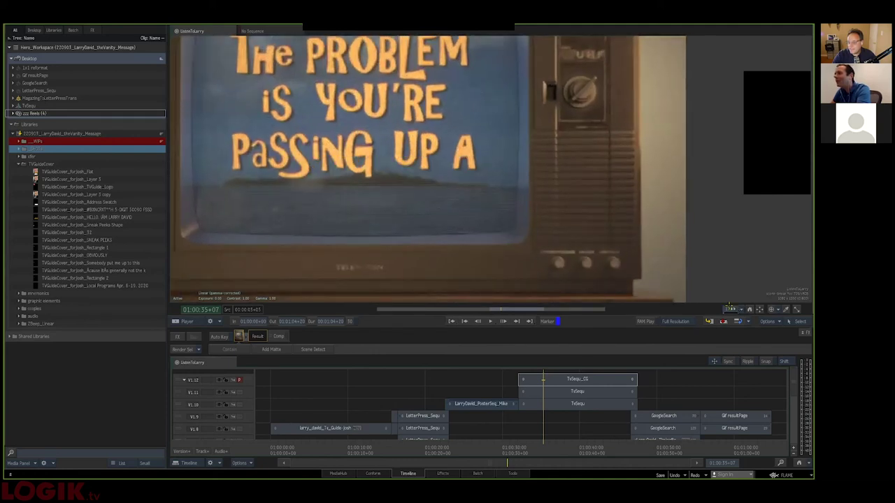
drag(730, 309, 688, 307)
drag(567, 127, 591, 139)
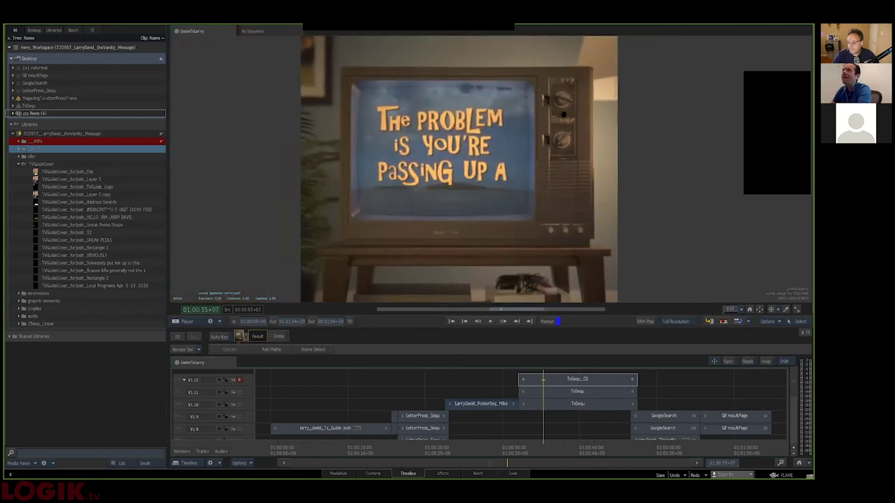
Step and scrub through the television's changing programmes, stopping on the blue title card at 01:00:35+02.
key(Right)
key(Right)
key(Right)
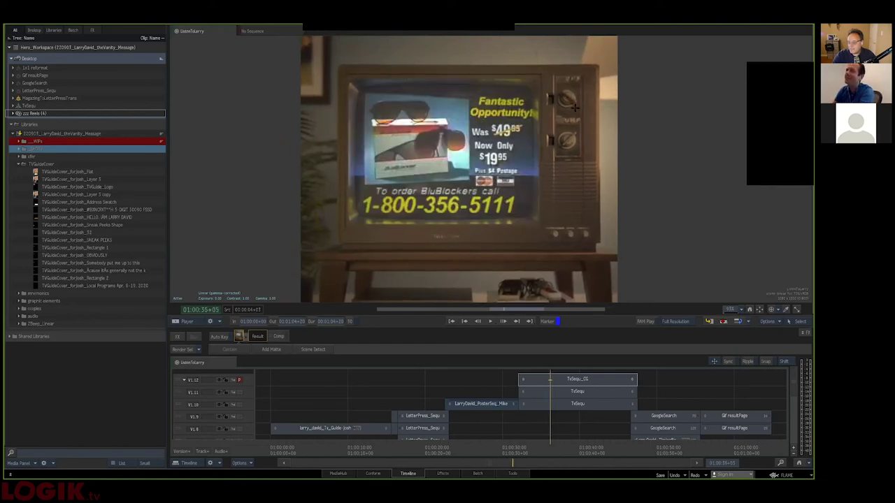
drag(551, 451, 529, 450)
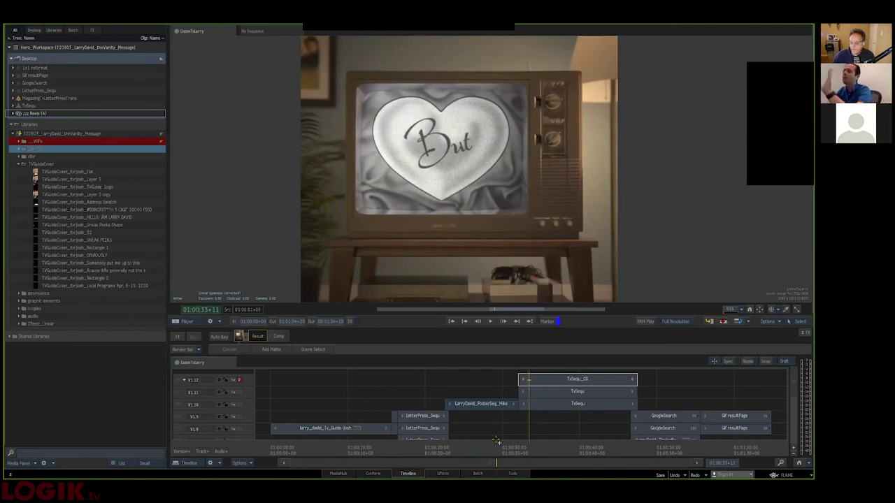
drag(530, 448, 541, 444)
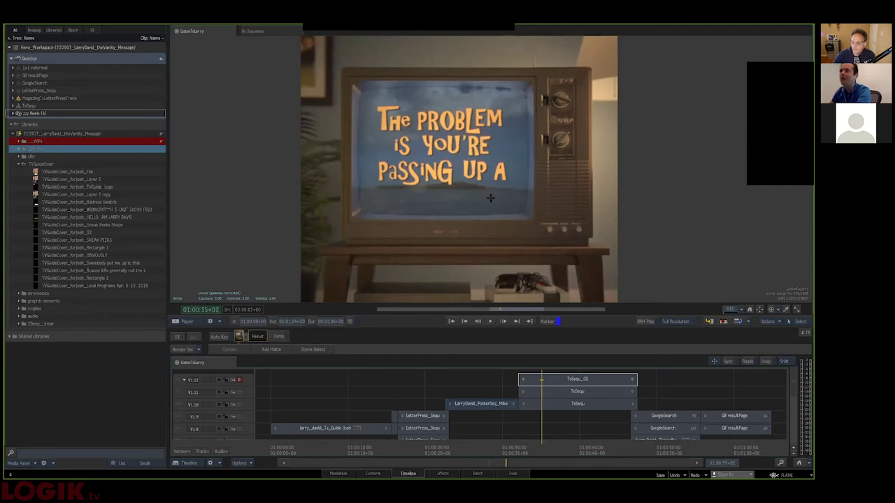
Scrub on to the search segment at 01:00:48+11 and open the GoogleSearch batch.
drag(543, 443, 645, 440)
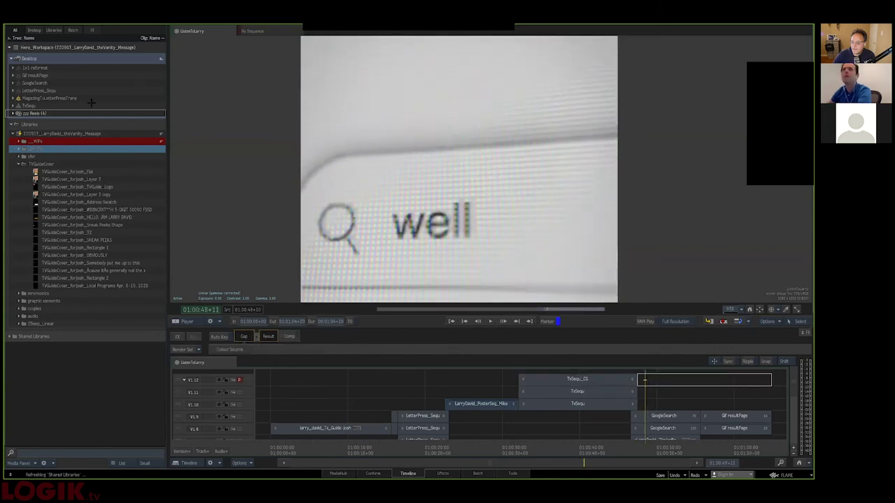
click(21, 82)
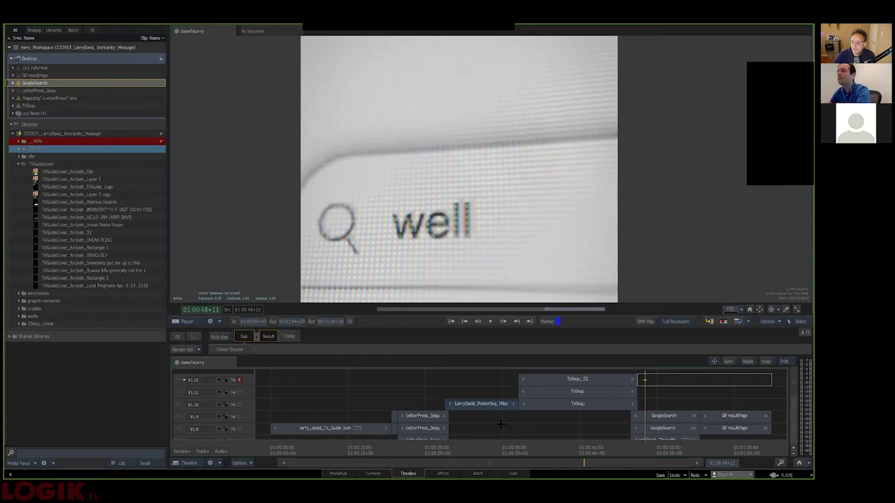
click(481, 474)
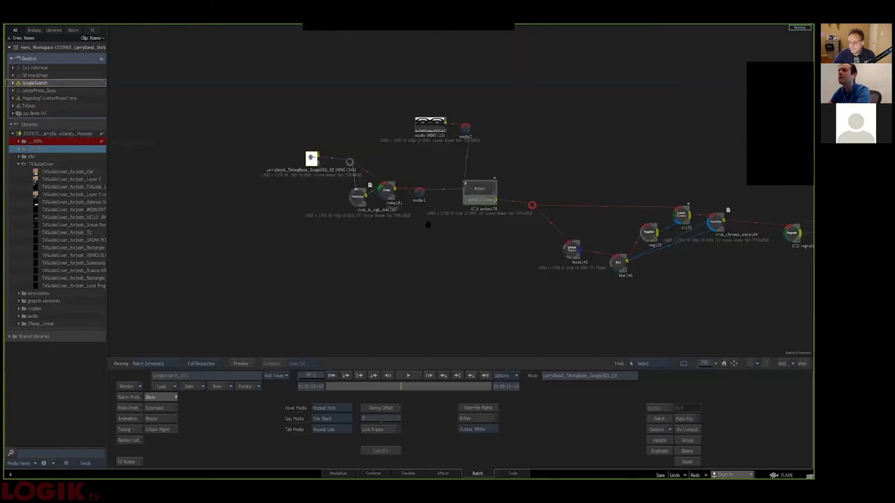
View the result of the comp node that feeds the Action node, starting from the batch's first frame.
click(397, 199)
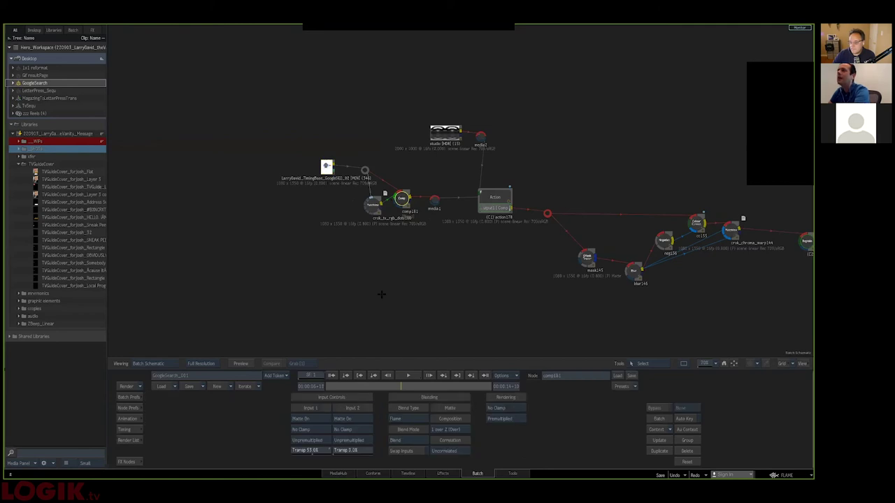
key(F4)
click(332, 375)
key(Escape)
Scrub the Action node's camera move over the search page and examine its schematic of surface, reflection and diffuse maps.
click(488, 200)
key(F4)
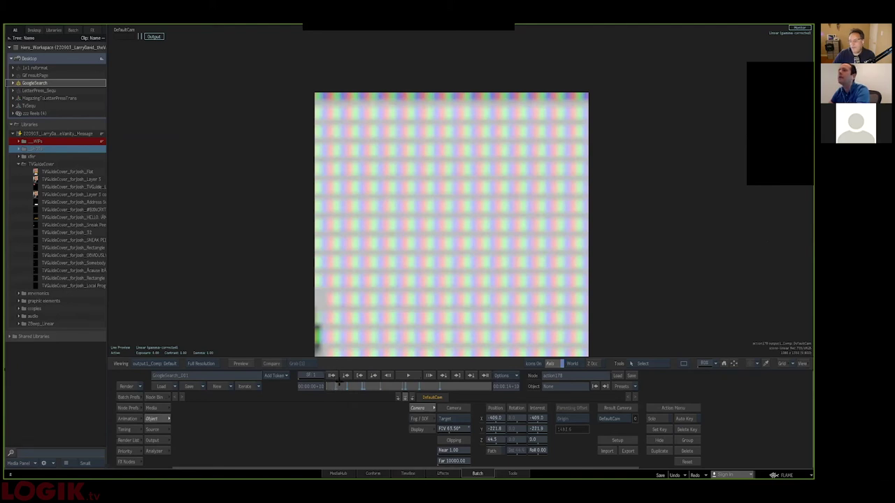
click(359, 385)
click(360, 384)
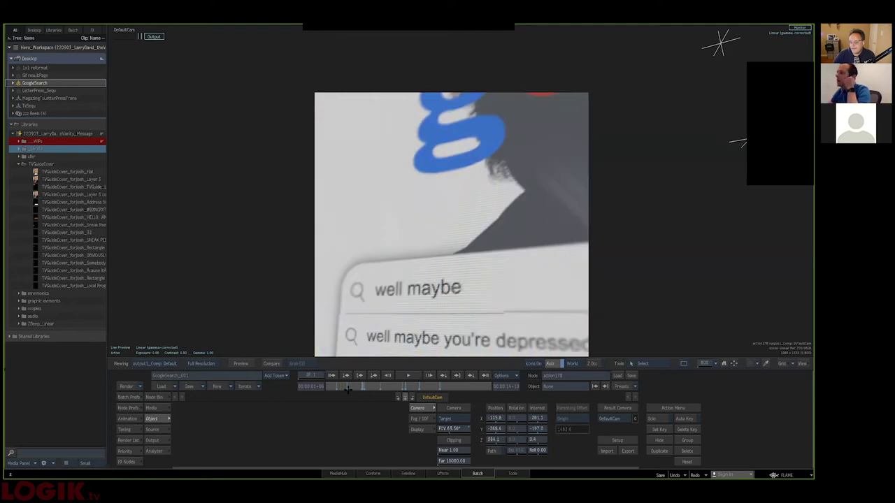
drag(360, 385, 350, 386)
key(F8)
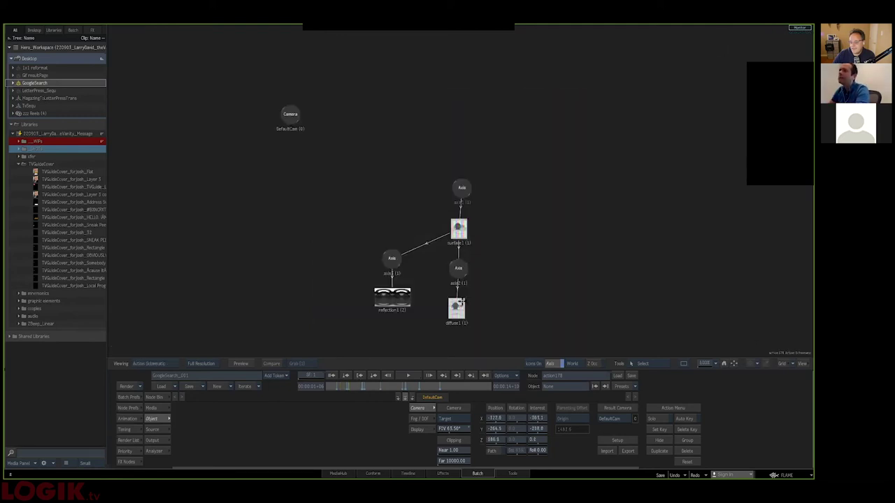
Go back to the batch schematic and view the comp node's flat search page result at the current frame.
key(Escape)
click(399, 203)
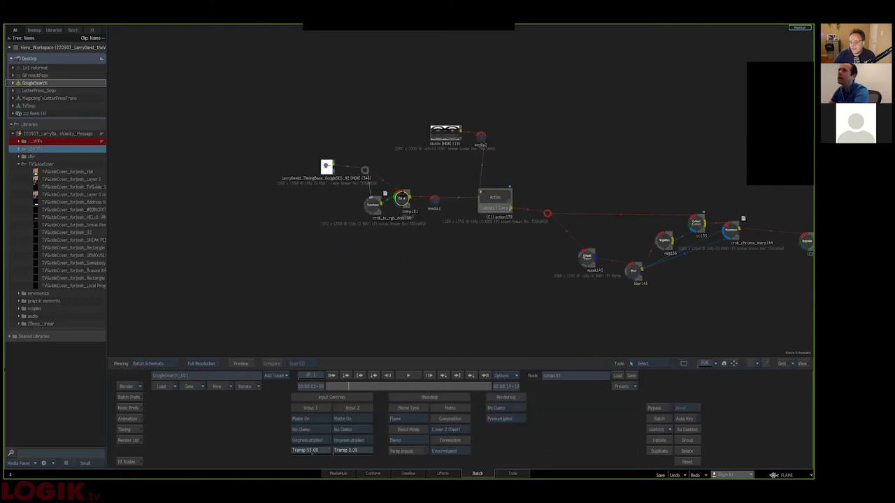
key(F4)
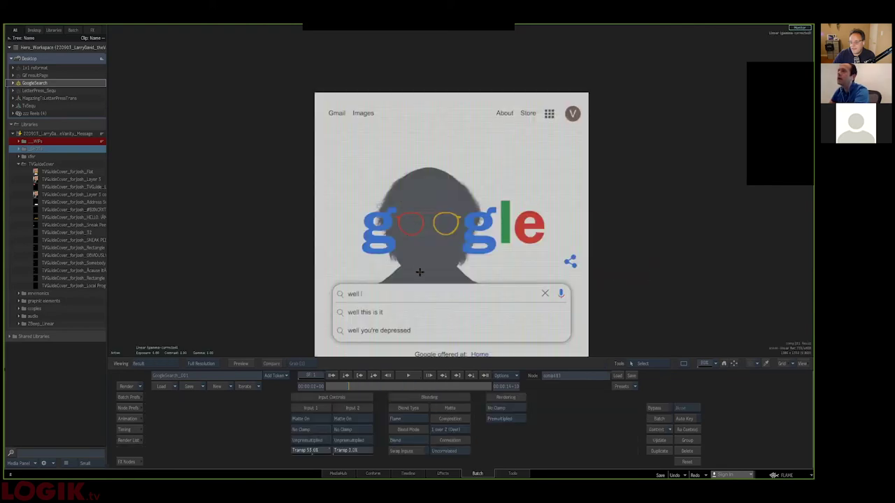
Inspect the comp result's screen pixel pattern up close and view the studio HDR reflection image in the batch.
click(723, 362)
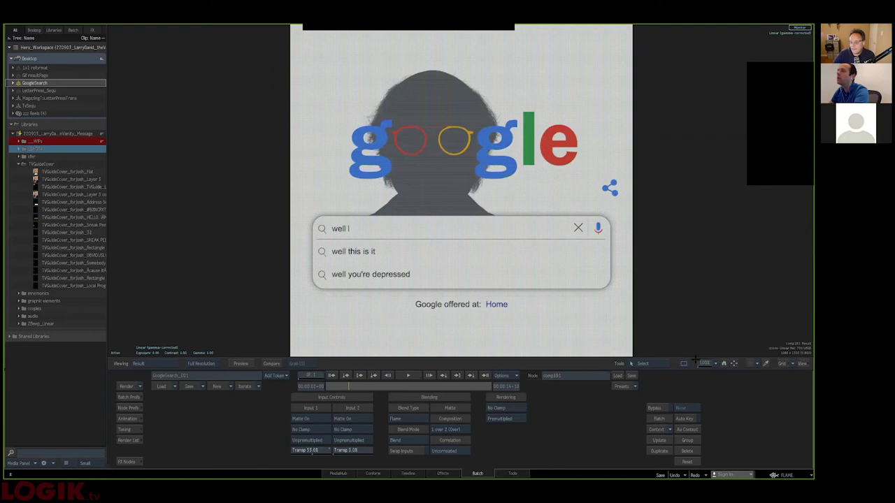
drag(708, 363, 528, 222)
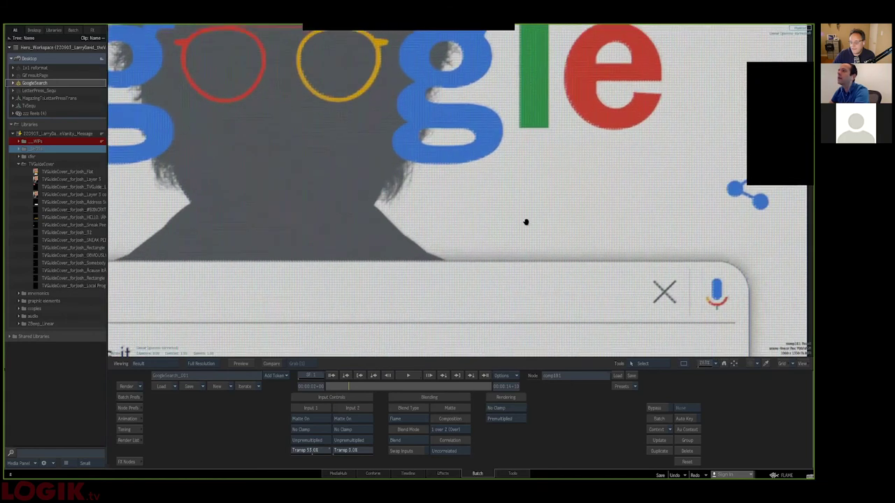
drag(705, 364, 747, 331)
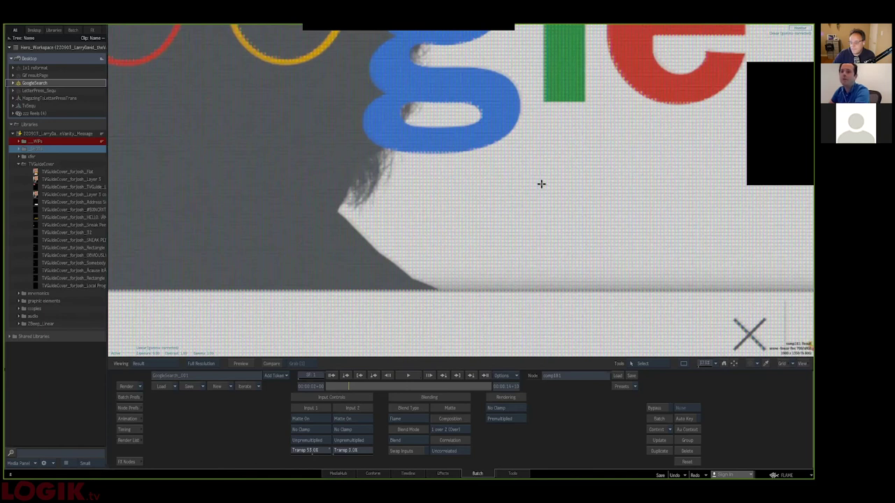
key(Escape)
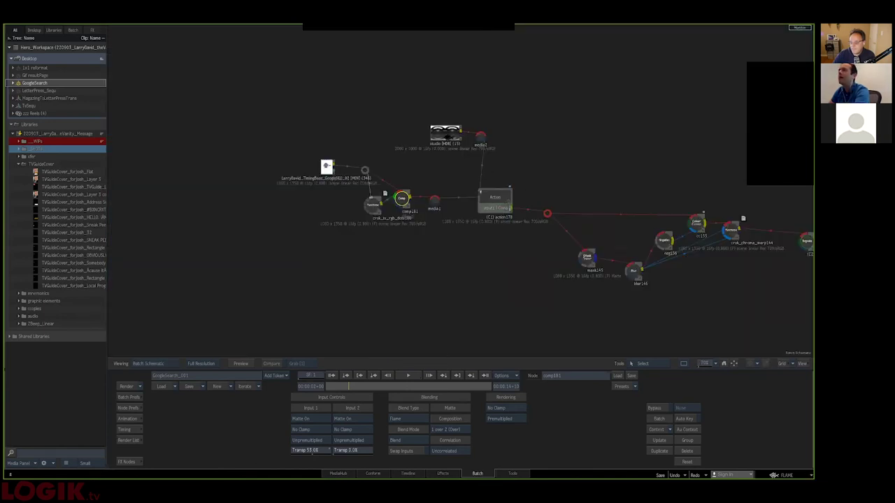
double_click(443, 146)
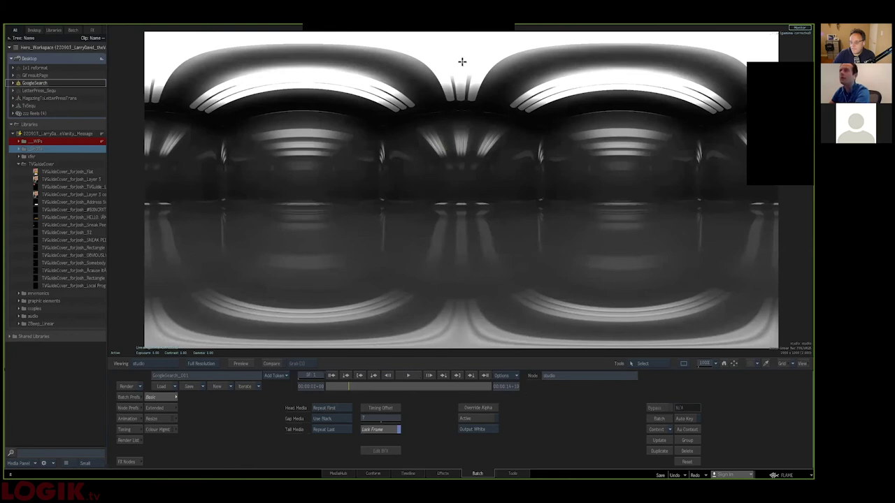
key(F4)
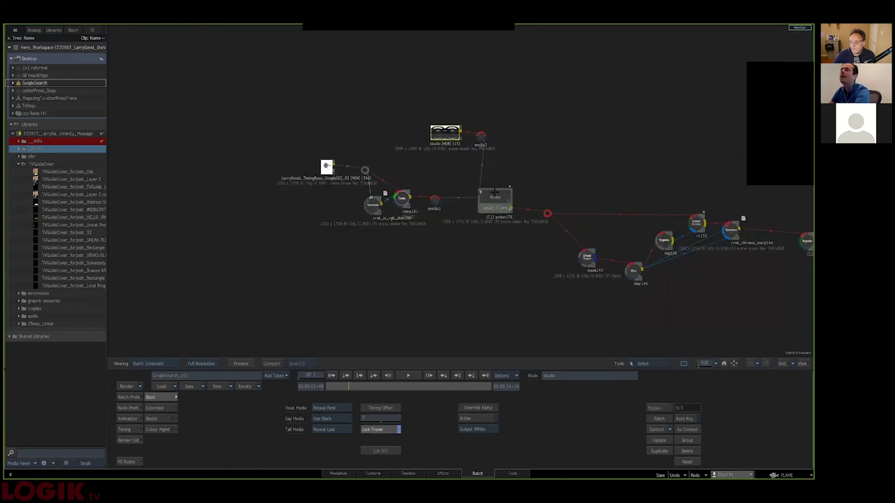
View the Action node's output and scrub its camera move from the search box close-up to the full results page.
click(493, 193)
key(F1)
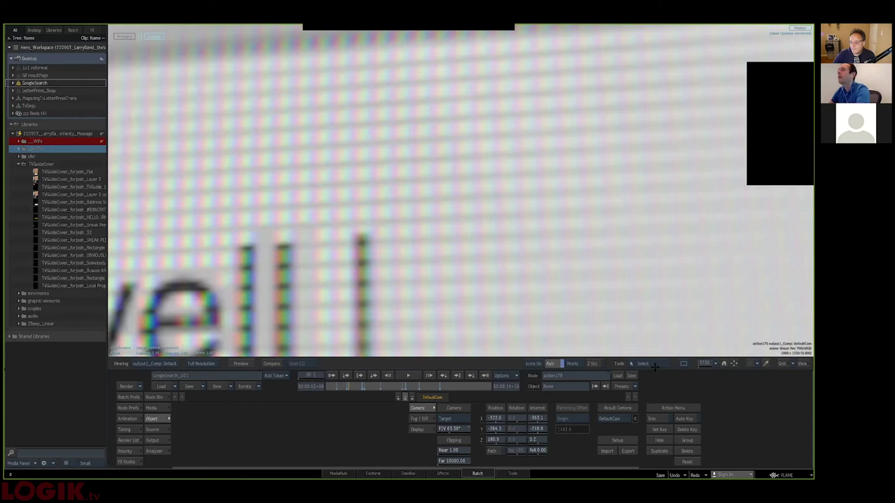
click(724, 363)
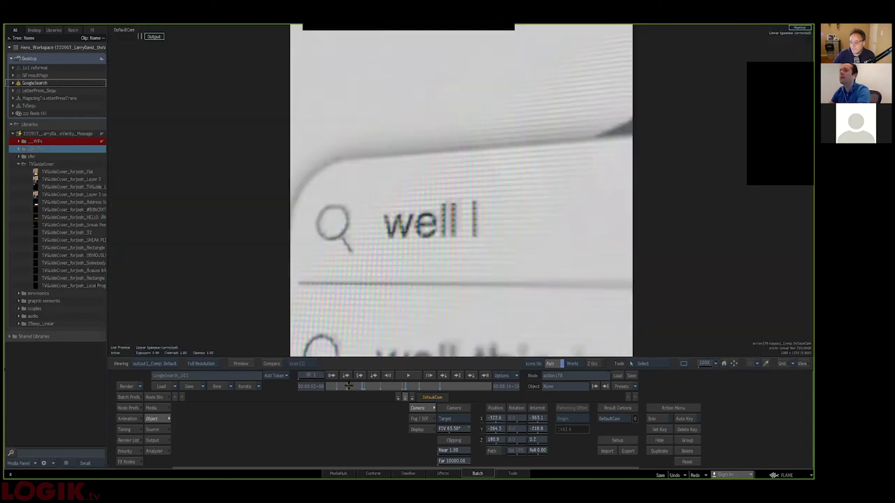
mouse_move(340, 385)
mouse_down()
mouse_move(331, 386)
mouse_move(414, 387)
mouse_move(363, 385)
mouse_up()
drag(517, 221, 498, 241)
click(698, 363)
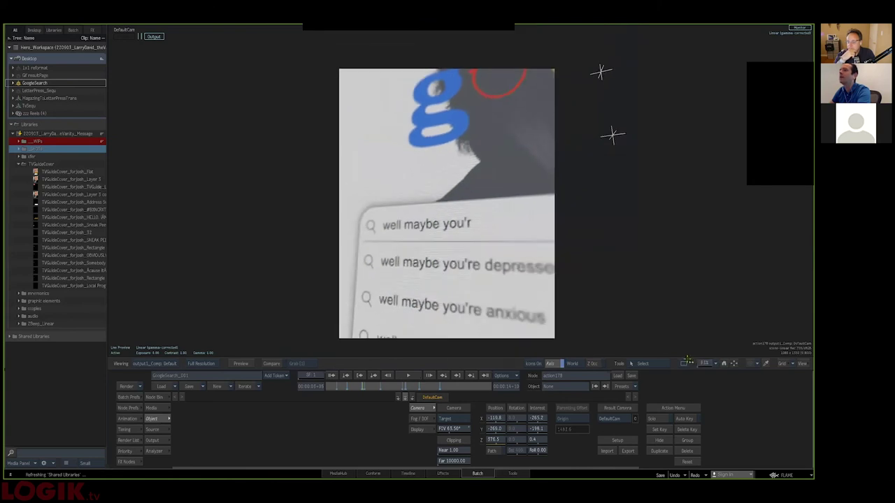
drag(363, 387, 381, 386)
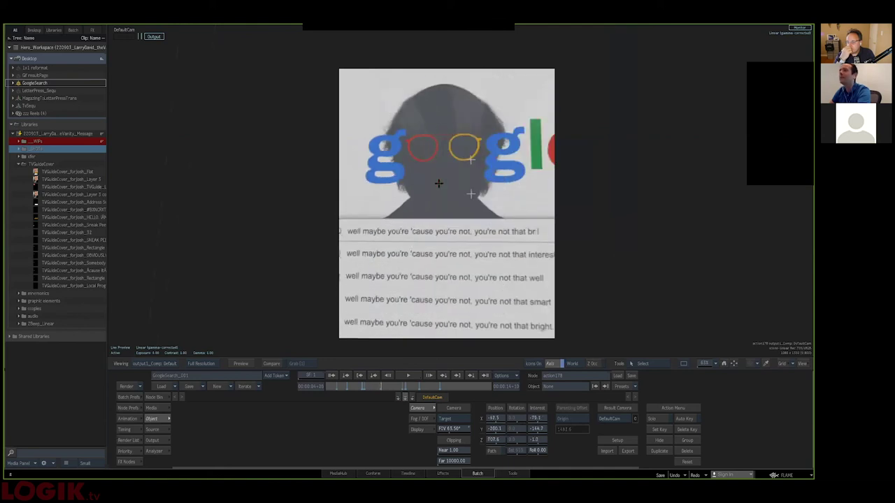
drag(388, 387, 421, 389)
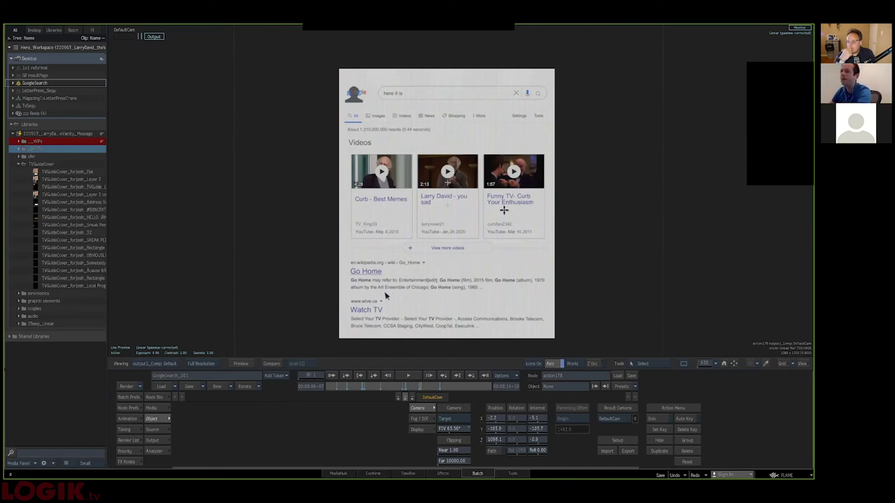
key(Escape)
Review the results of the Colour Correct, crok chroma warp and Regrain nodes downstream of the Action.
drag(520, 249, 445, 256)
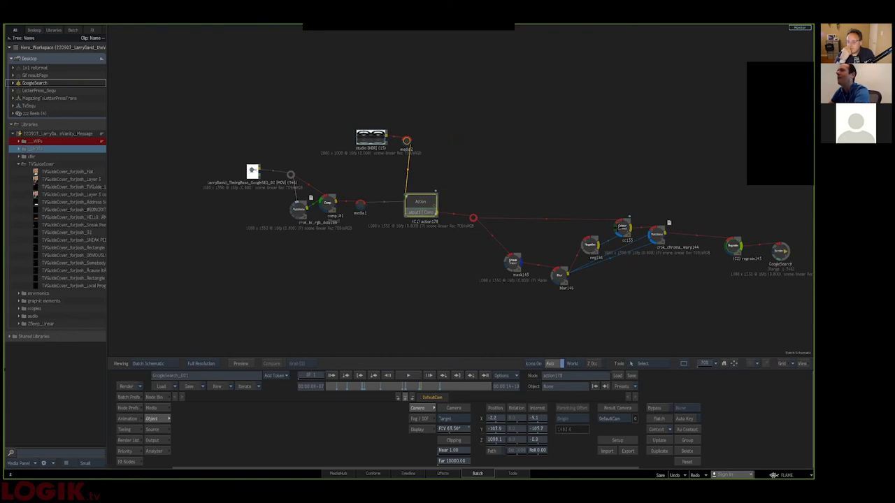
click(618, 228)
key(F4)
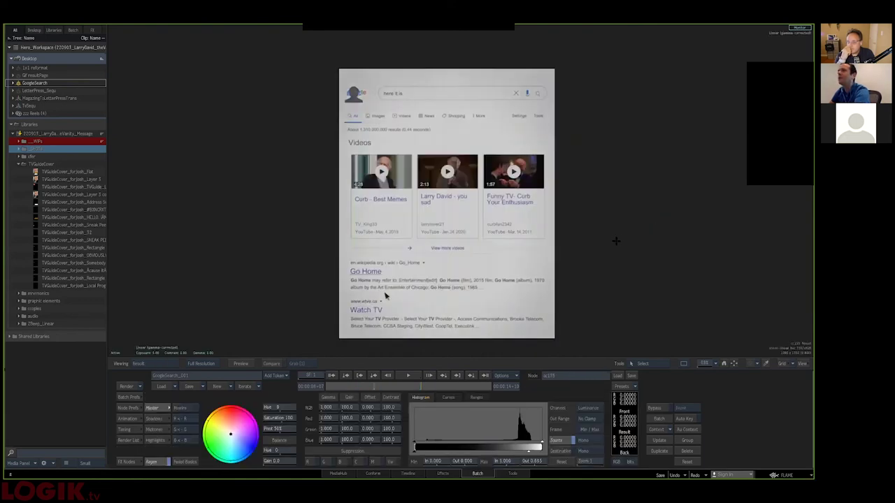
key(Escape)
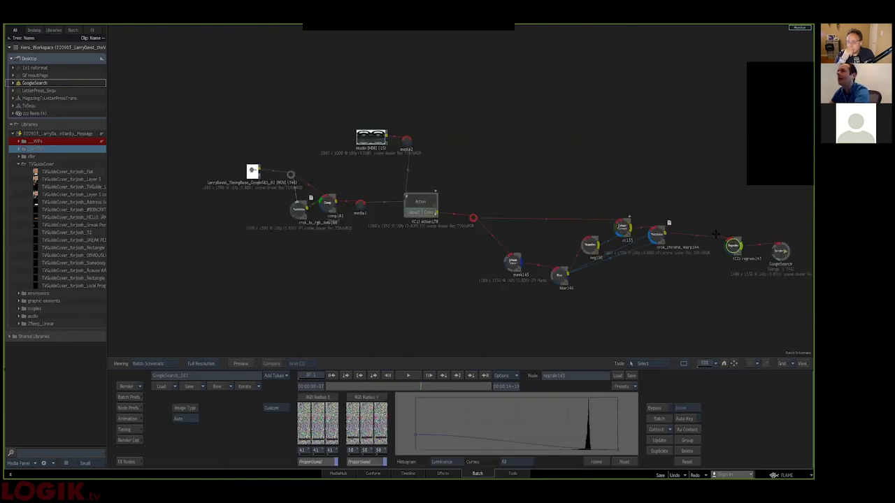
double_click(658, 235)
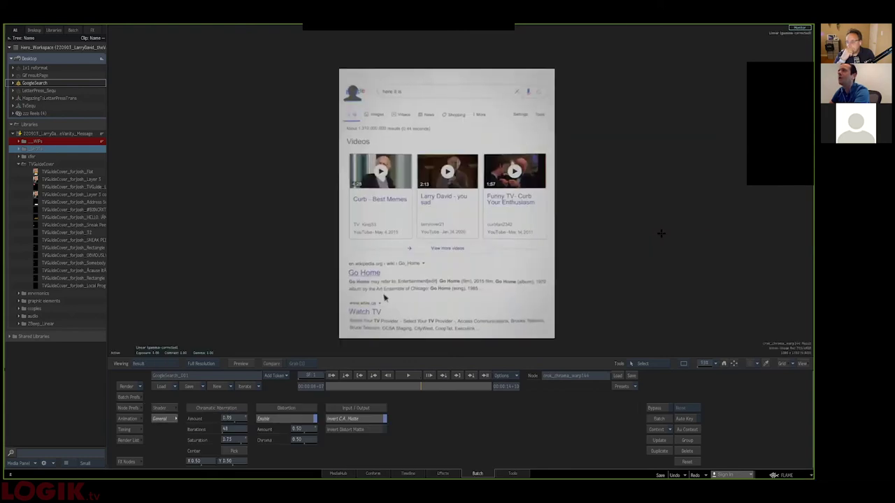
key(F4)
double_click(727, 246)
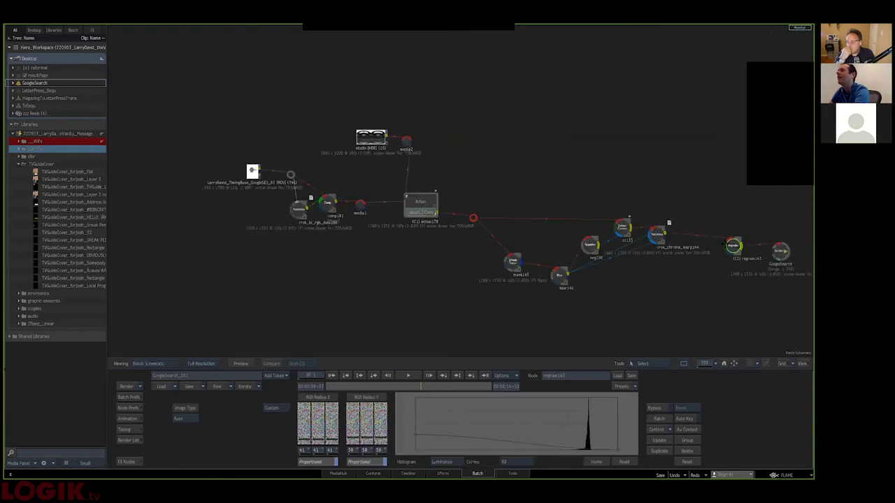
key(F4)
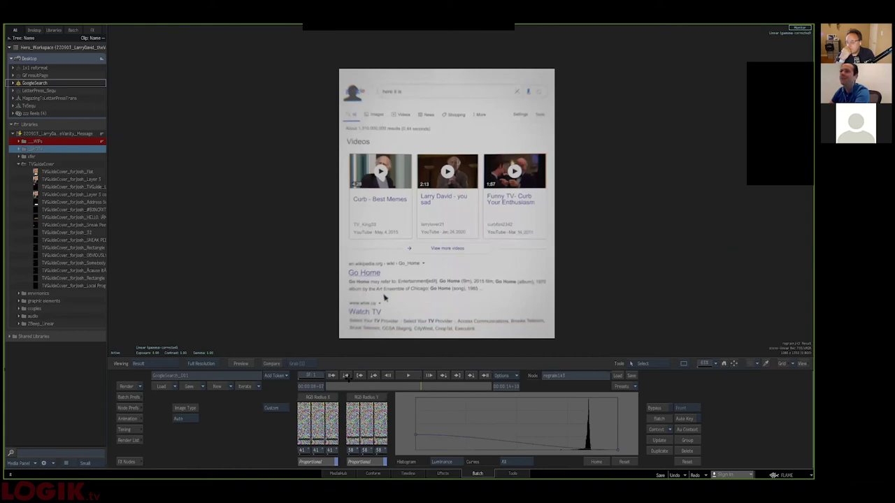
Return to the ListenToLarry timeline and scrub from the search segment to the whole end credit card at 01:01:04+19.
click(408, 473)
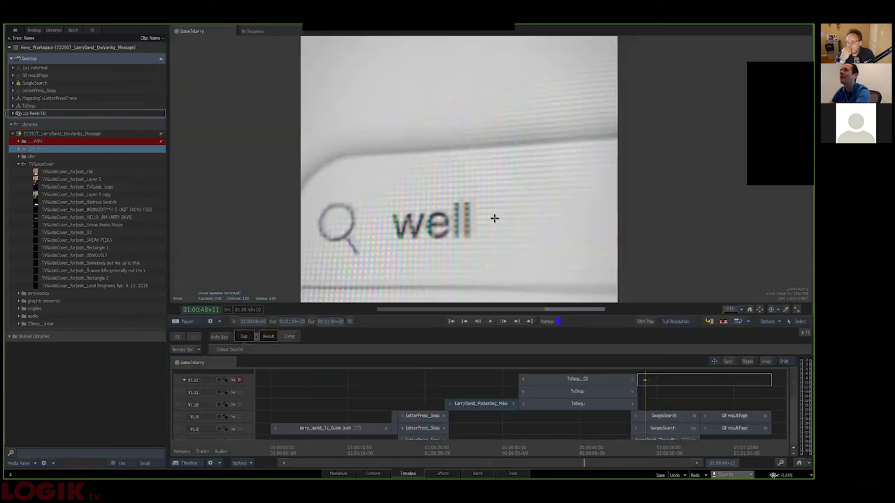
drag(647, 451, 773, 428)
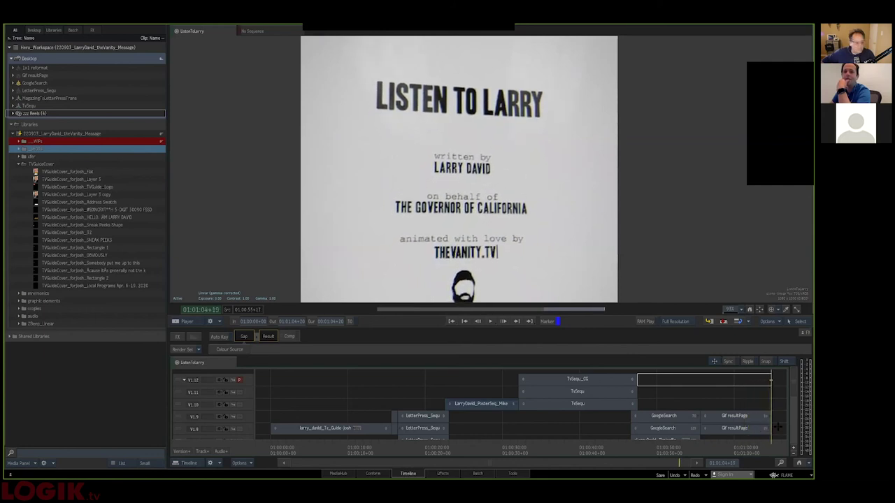
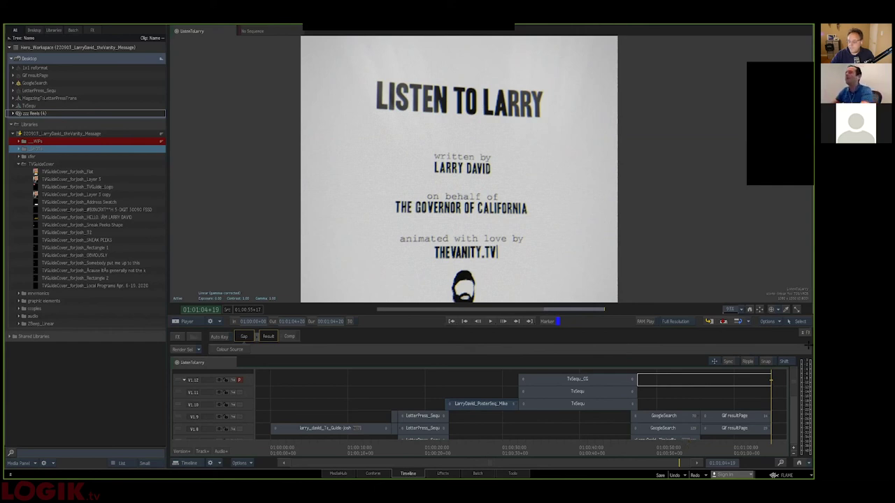
mouse_move(730, 309)
mouse_down()
mouse_move(700, 305)
mouse_move(741, 312)
mouse_move(733, 309)
mouse_up()
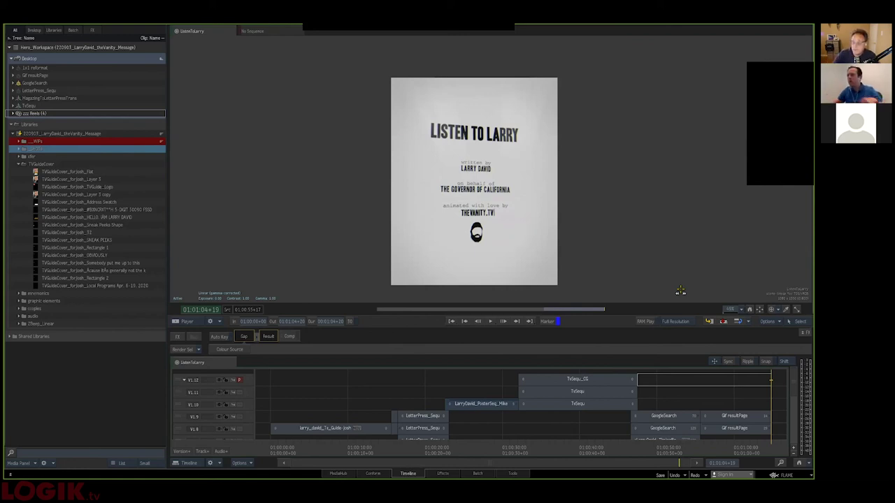
Go to the television segment at 01:00:36+04 and fit the television shot in the player.
click(549, 447)
mouse_move(548, 447)
mouse_down()
mouse_move(536, 446)
mouse_move(551, 444)
mouse_up()
click(749, 308)
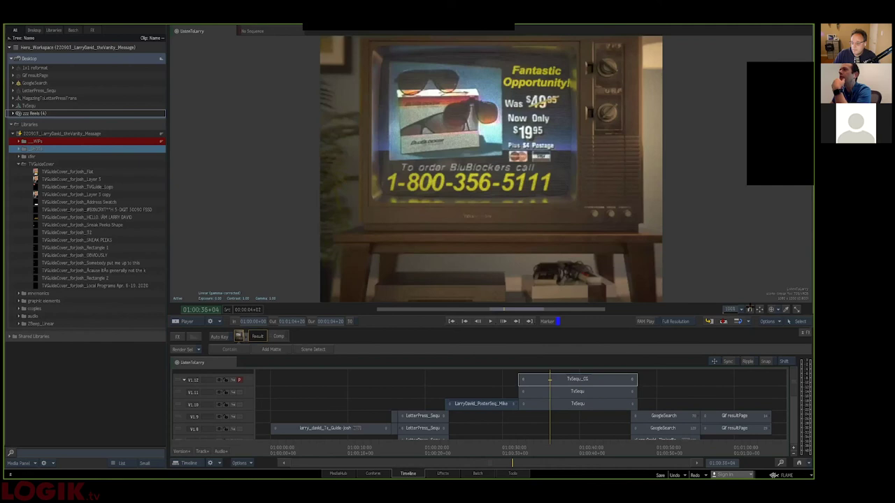
drag(546, 223, 547, 243)
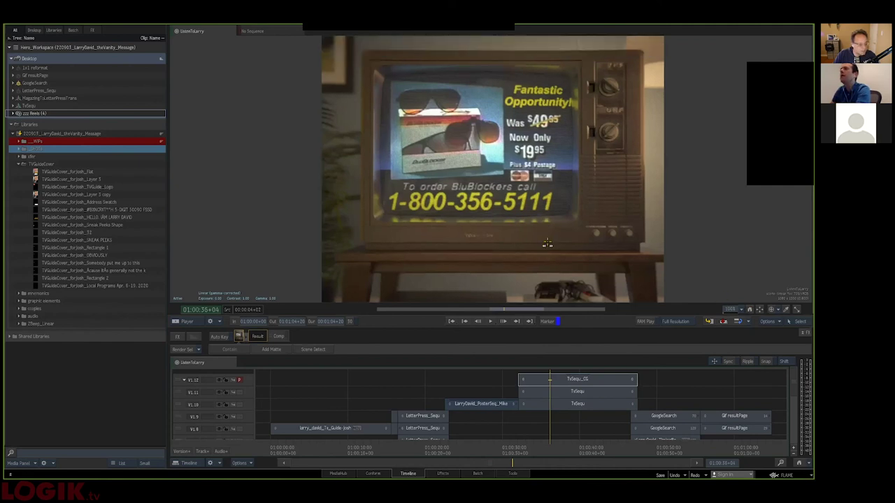
Scrub to the end of the television segment and examine the push-in to the screen pixels frame by frame, up to 01:00:47+12.
drag(544, 448, 632, 433)
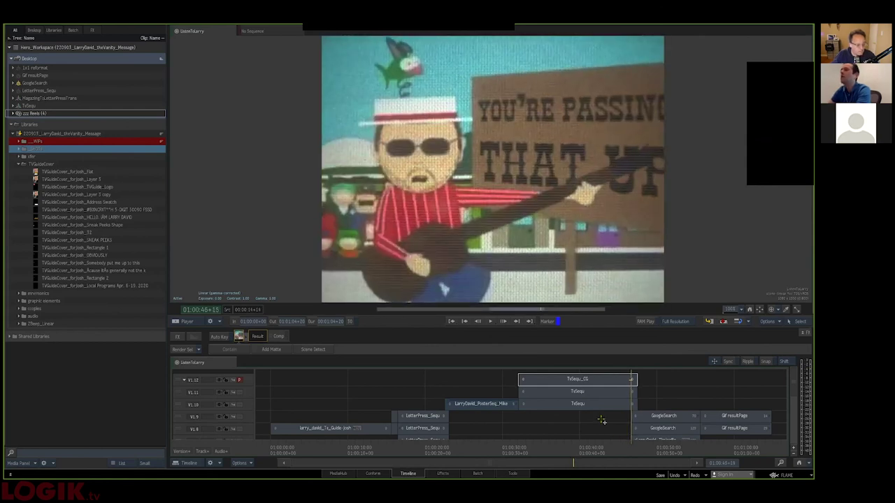
key(Right)
key(Right)
key(Right)
key(Right)
key(Right)
key(Right)
key(Right)
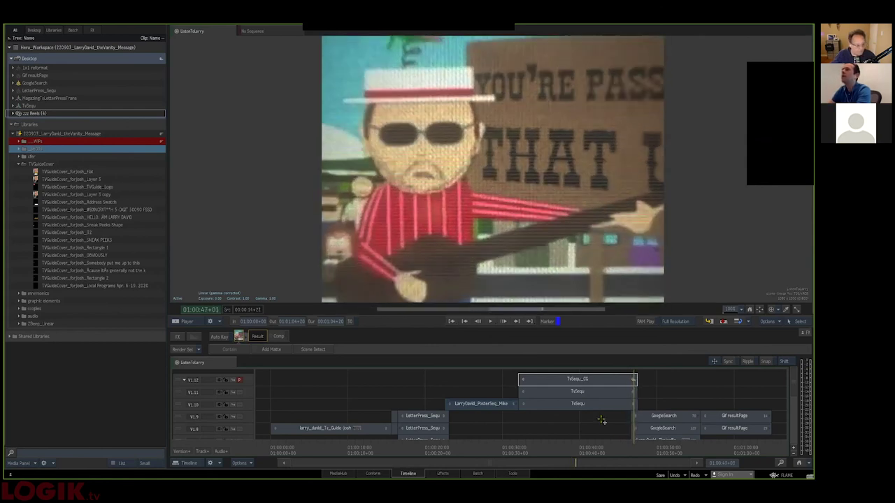
key(Right)
key(Right)
key(Right)
key(Right)
key(Right)
key(Right)
key(Right)
key(Right)
key(Right)
key(Left)
key(Left)
key(Left)
key(Left)
key(Left)
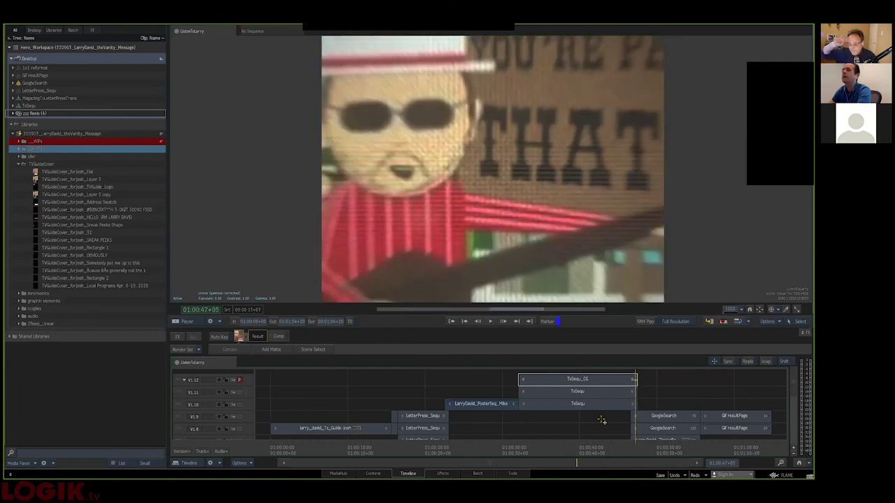
key(Right)
key(Right)
key(Right)
key(Right)
key(Right)
key(Left)
key(Left)
key(Left)
key(Left)
key(Right)
key(Right)
key(Right)
key(Right)
key(Right)
key(Right)
key(Right)
key(Right)
key(Right)
key(Right)
key(Right)
key(Right)
key(Left)
key(Right)
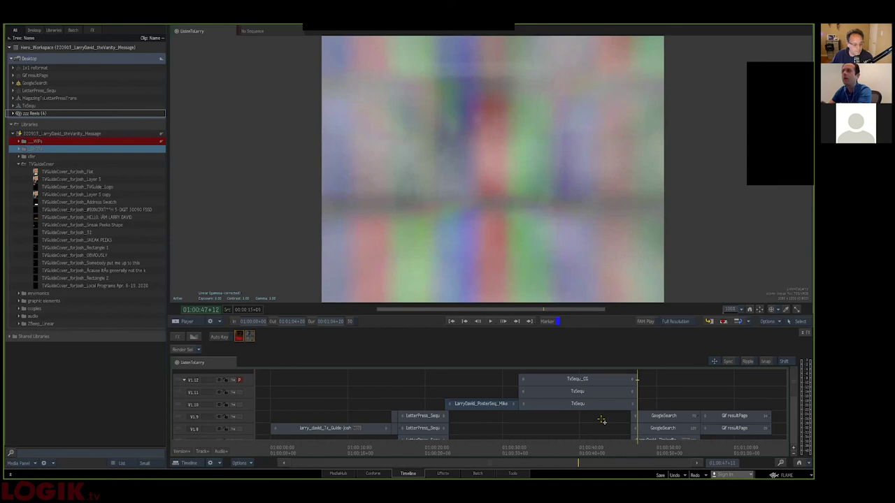
Examine the transition from the blurred screen pixels into the GoogleSearch segment frame by frame, back and forth.
key(Right)
key(Left)
key(Right)
key(Left)
key(Right)
key(Right)
key(Right)
key(Right)
key(Right)
key(Right)
key(Right)
key(Right)
key(Right)
key(Right)
key(Right)
key(Right)
key(Right)
key(Right)
key(Right)
key(Right)
key(Right)
key(Right)
key(Right)
key(Left)
key(Left)
key(Left)
key(Left)
key(Left)
key(Left)
key(Left)
key(Left)
key(Left)
key(Left)
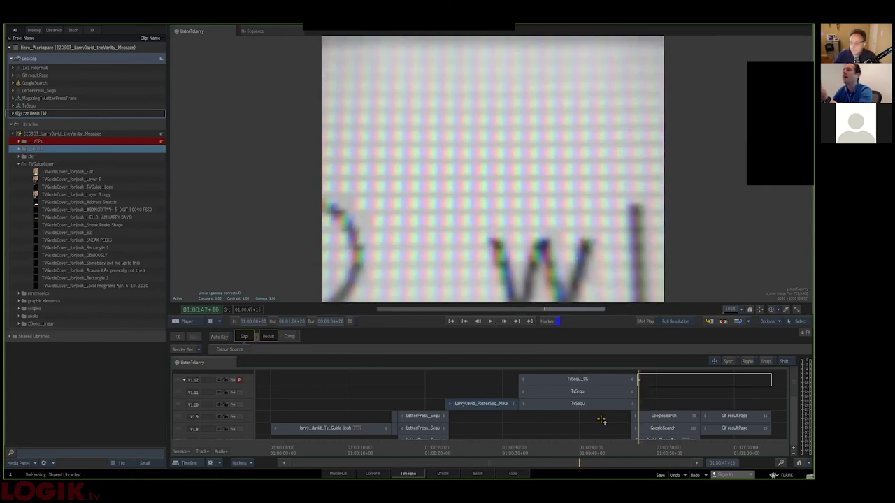
key(Left)
key(Left)
key(Right)
key(Right)
key(Left)
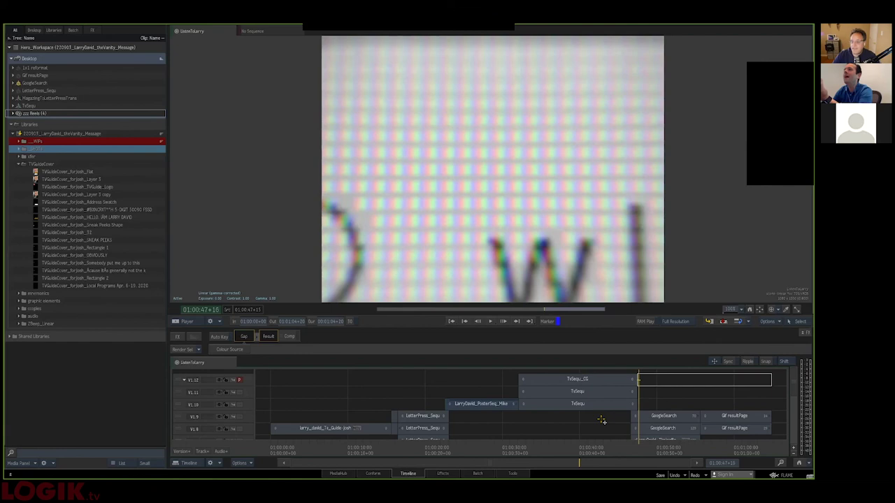
key(Right)
key(Right)
key(Right)
key(Right)
key(Right)
key(Right)
key(Right)
key(Right)
key(Right)
key(Right)
key(Right)
key(Right)
key(Right)
key(Right)
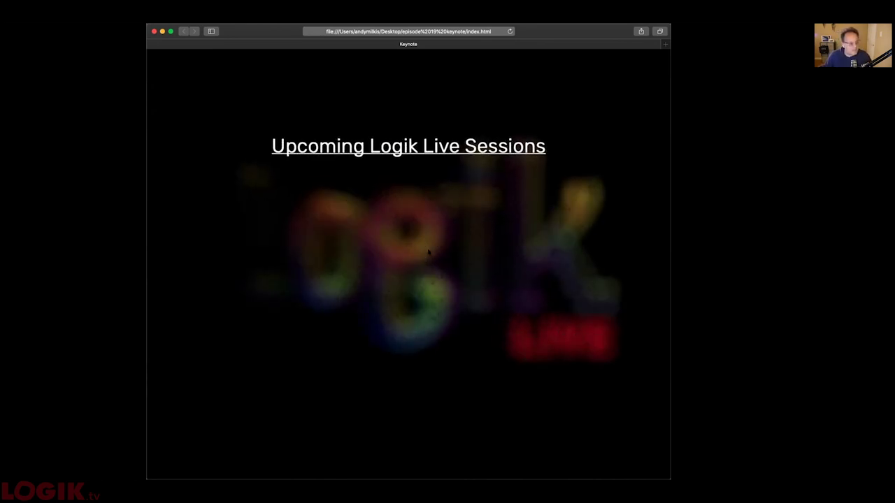
click(416, 234)
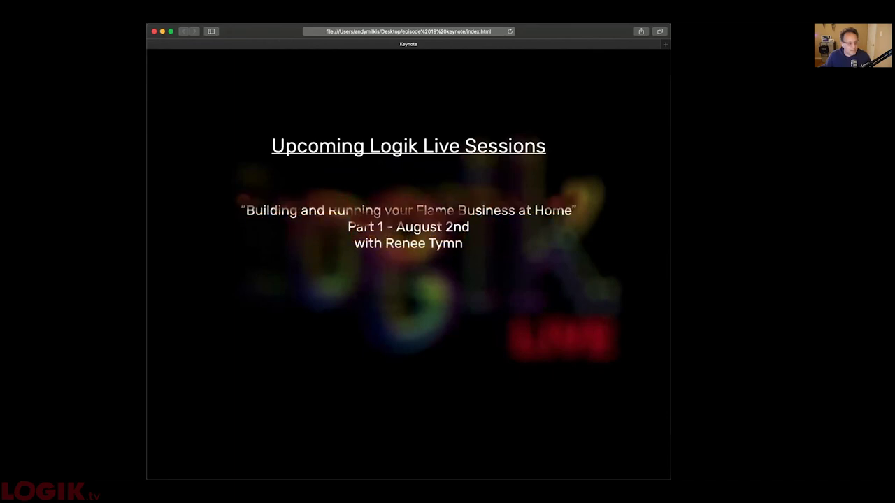
key(Right)
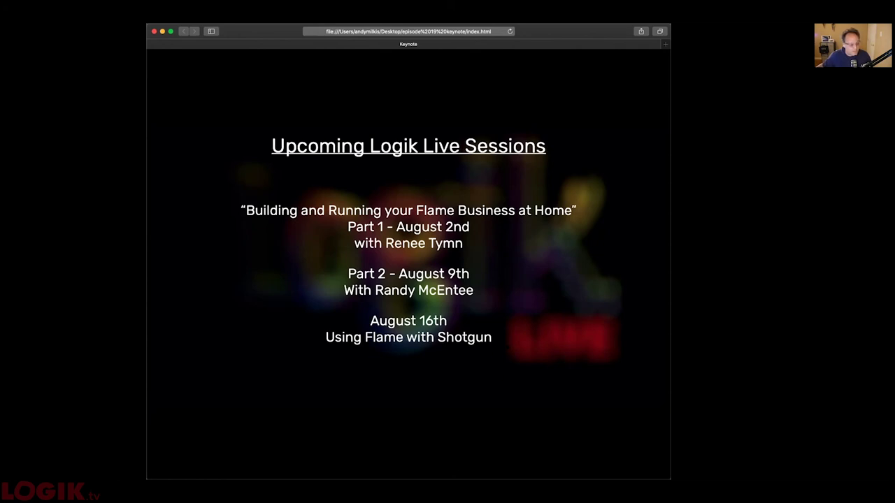
key(Right)
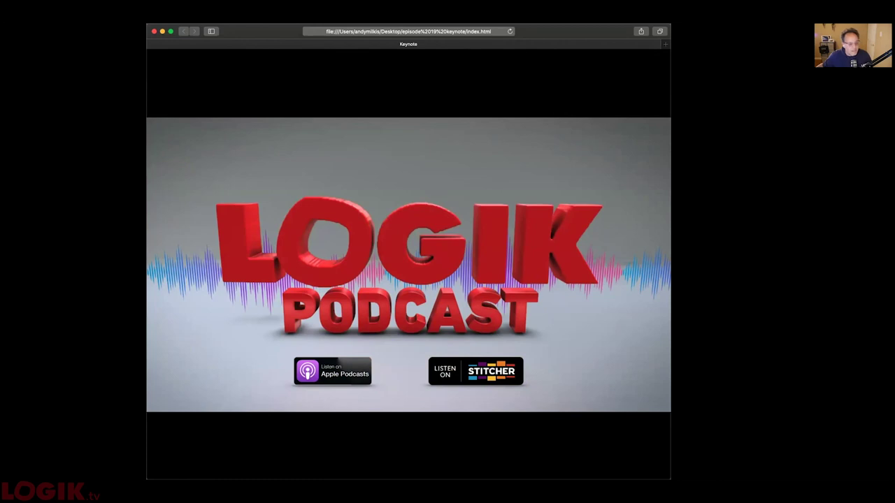
key(super+Tab)
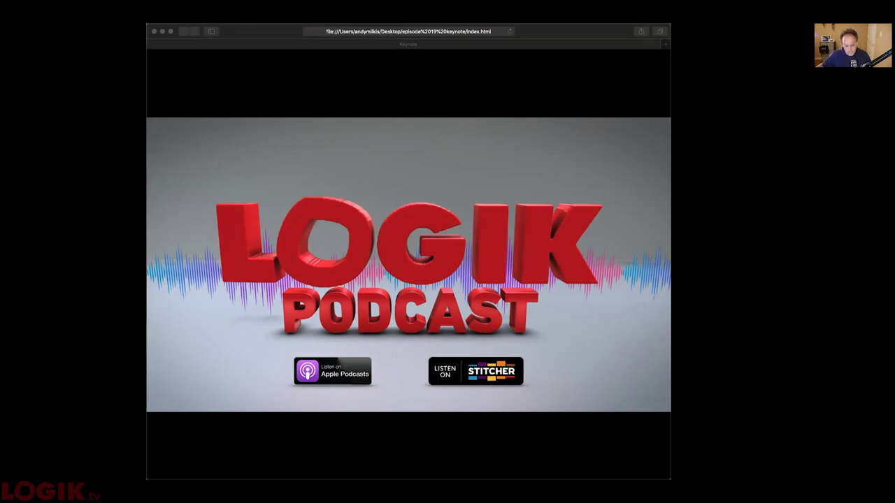
click(428, 393)
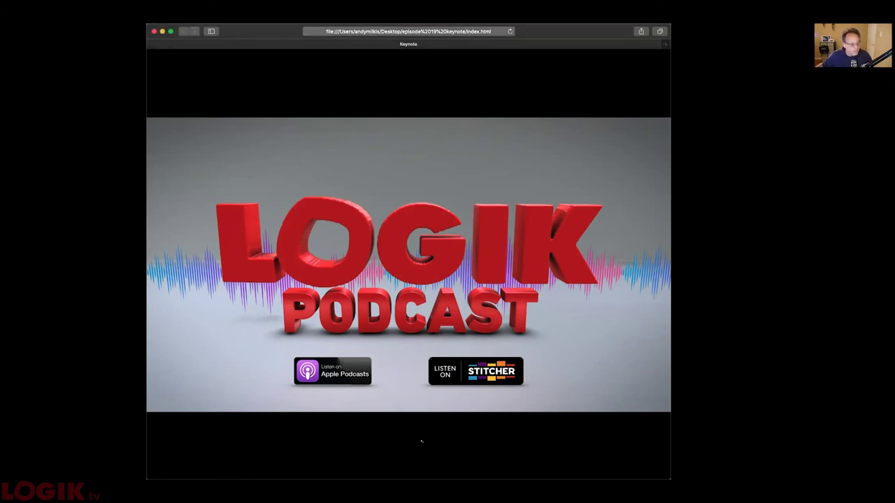
click(541, 310)
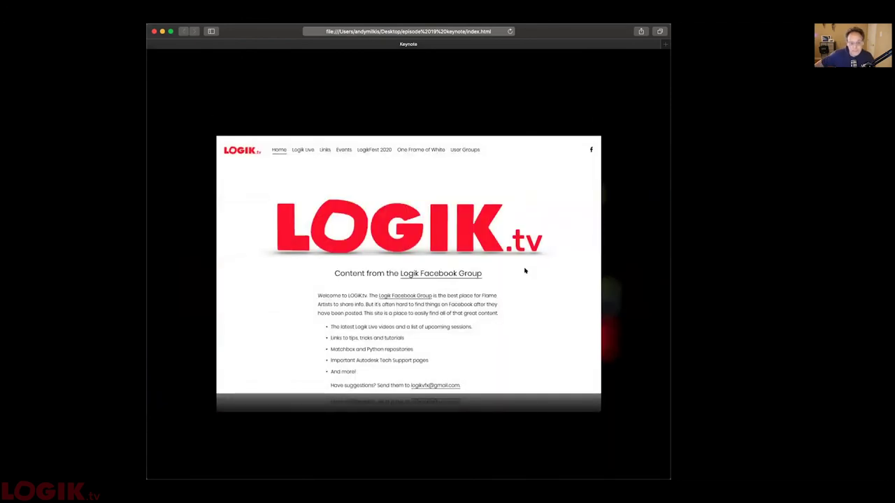
click(459, 259)
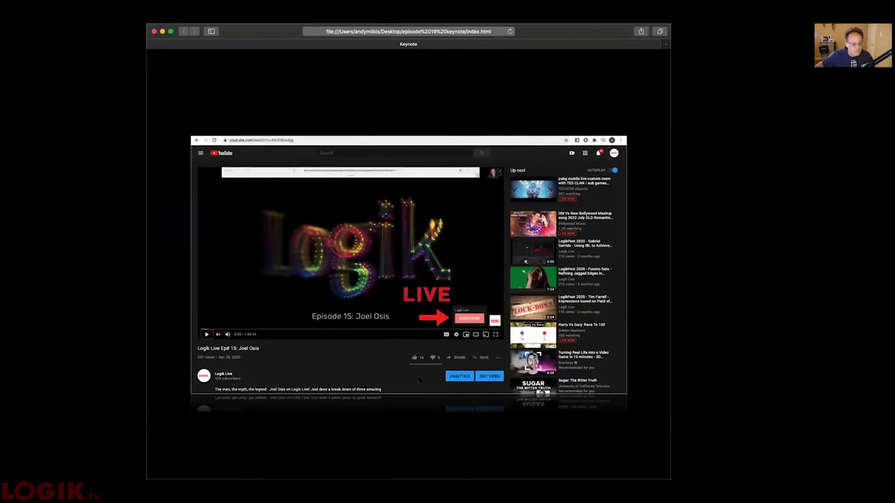
click(398, 363)
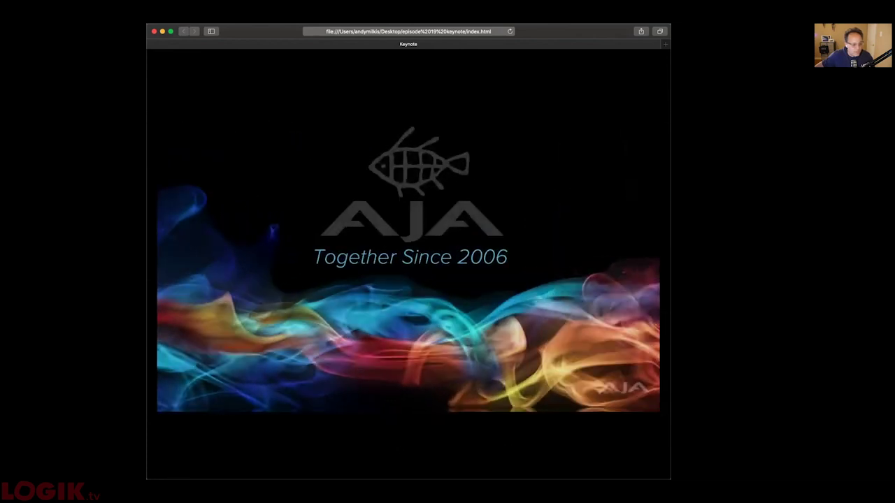
click(452, 407)
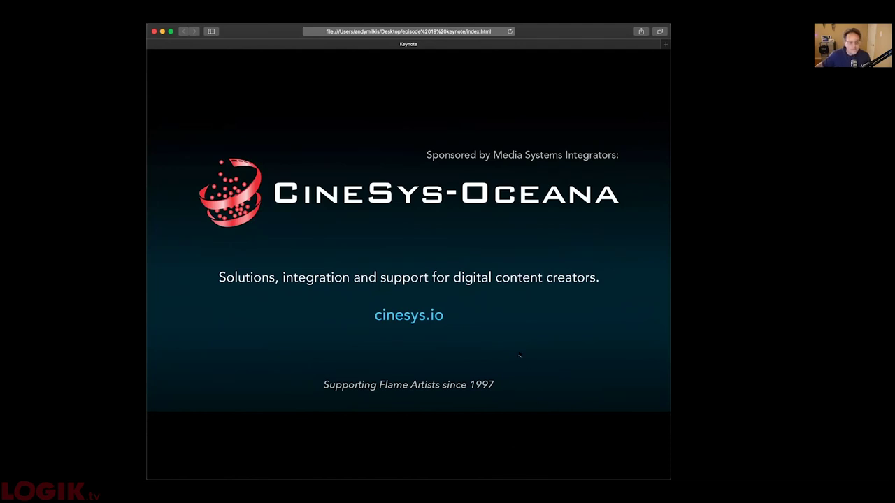
key(Right)
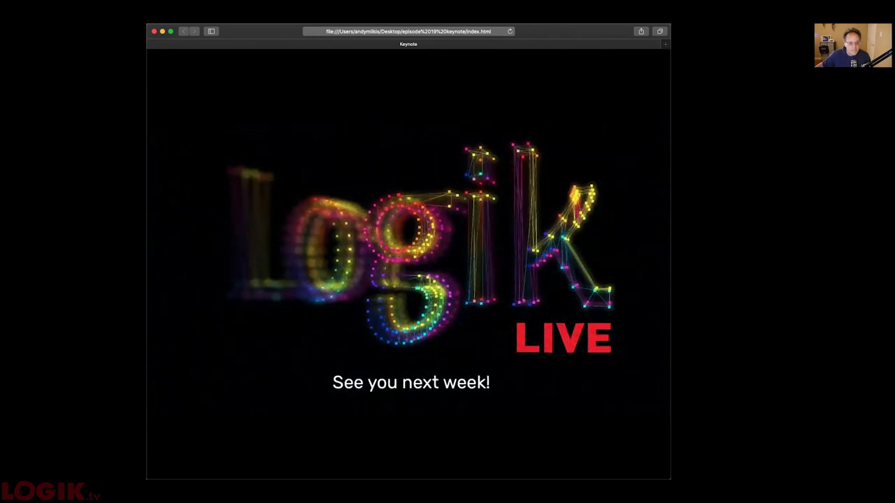